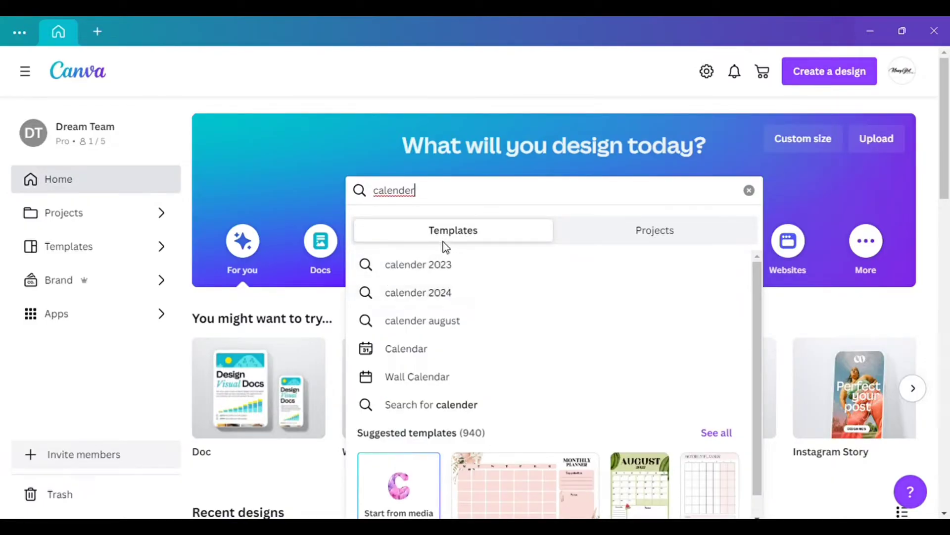
- Browse the 'calender 2024' template results and preview the Black and White Minimalist Daily Planner
click(418, 292)
scroll(541, 240, down, 3)
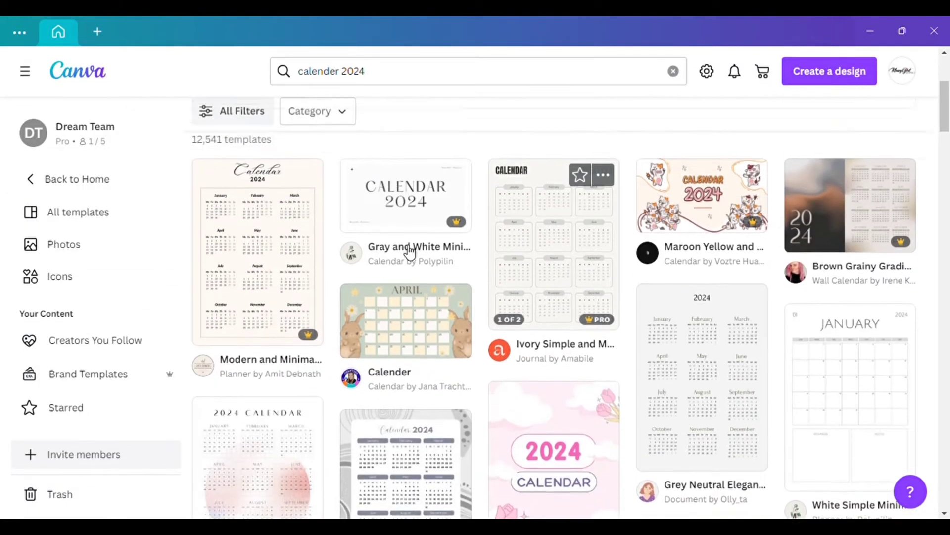
scroll(660, 357, down, 4)
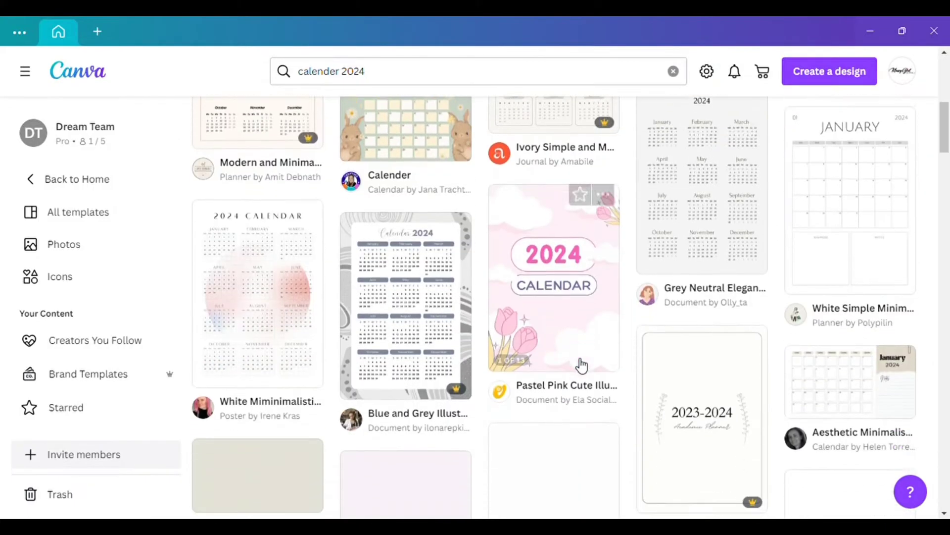
scroll(329, 283, down, 6)
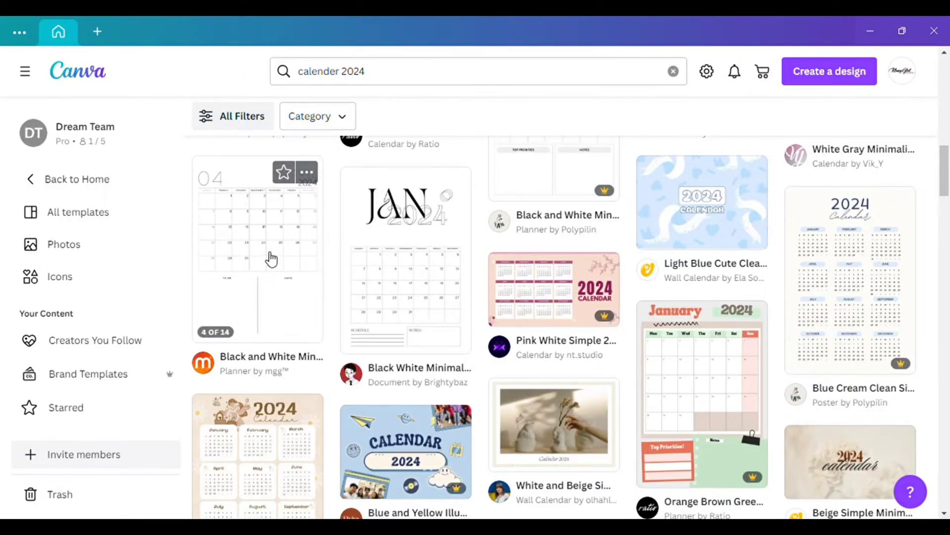
scroll(270, 263, up, 3)
click(287, 347)
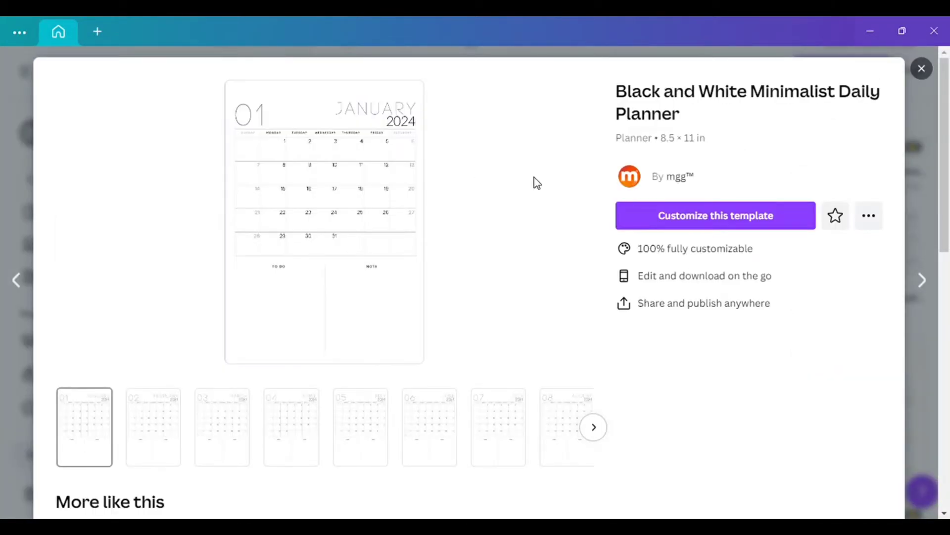
- Start customising the Black and White Minimalist Daily Planner and look over its January page
click(699, 217)
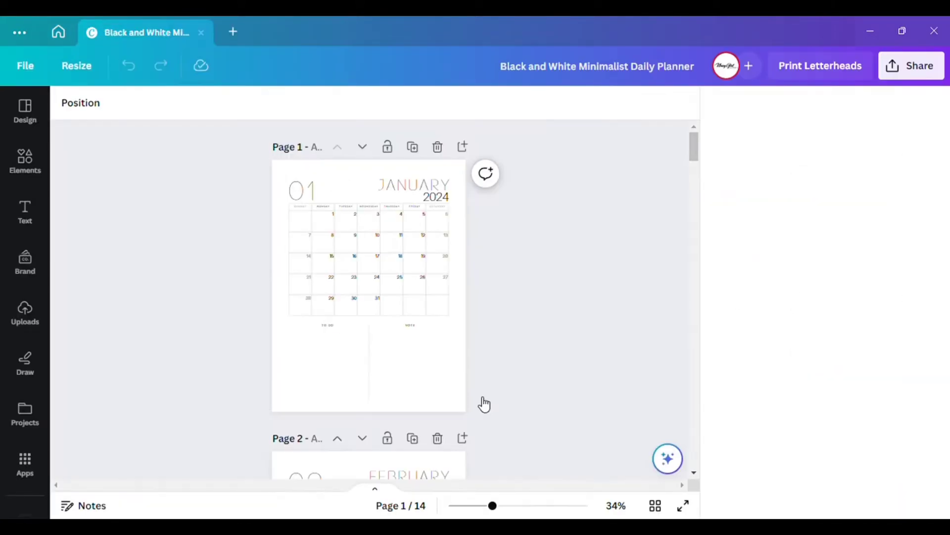
scroll(485, 391, up, 3)
scroll(276, 386, up, 3)
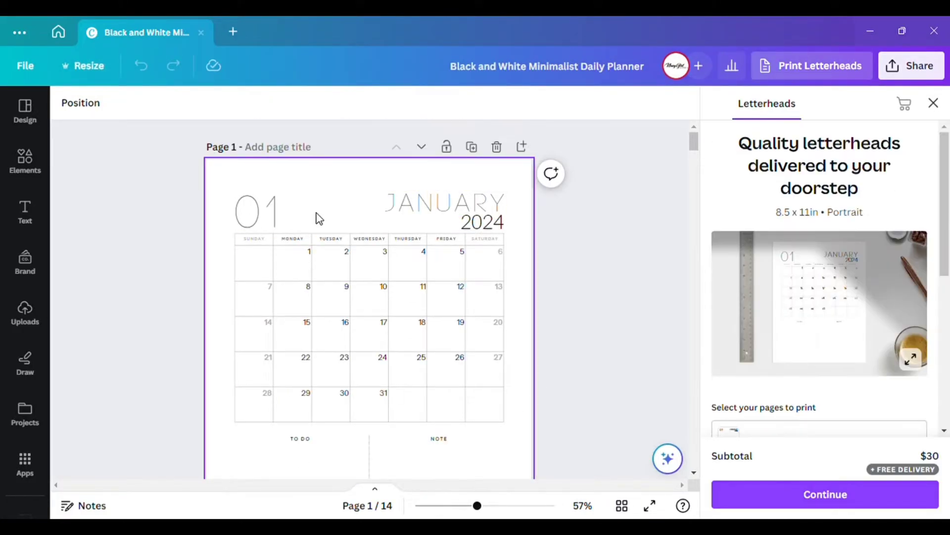
scroll(319, 210, down, 3)
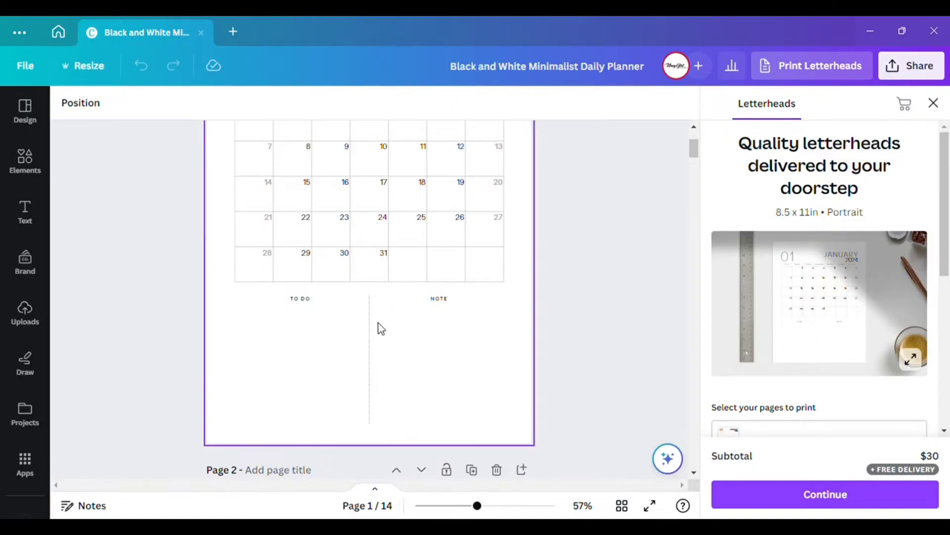
scroll(361, 322, up, 3)
scroll(365, 441, down, 5)
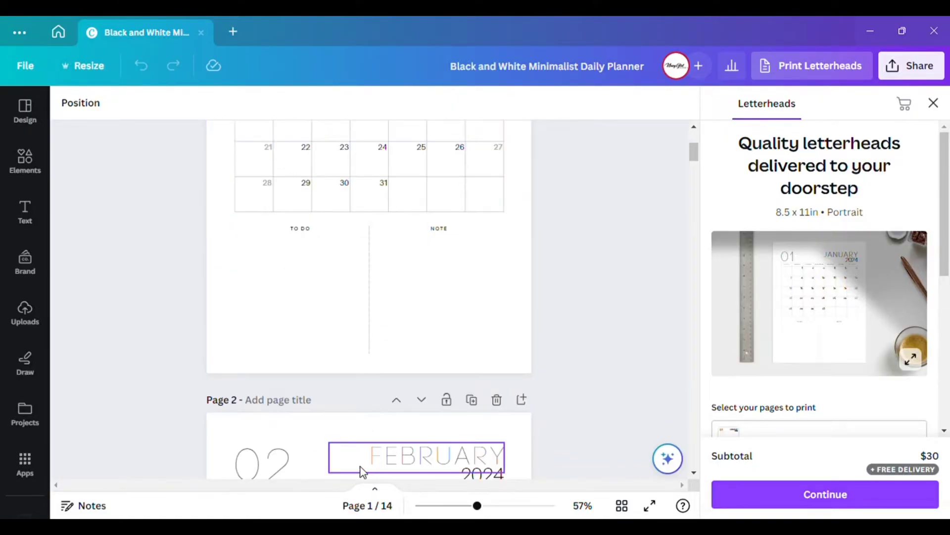
- Check the Line Style options of the TO DO/NOTE divider line, then select a calendar cell
click(372, 310)
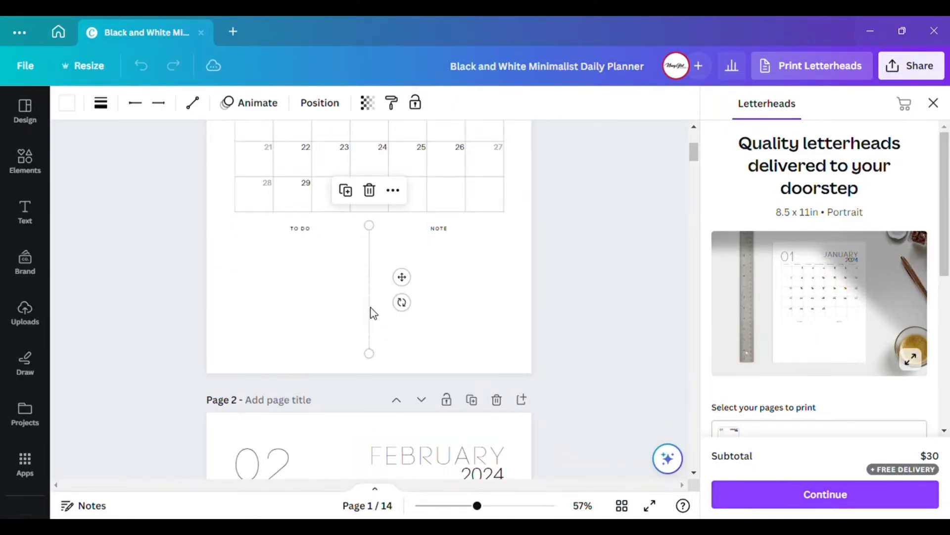
click(109, 105)
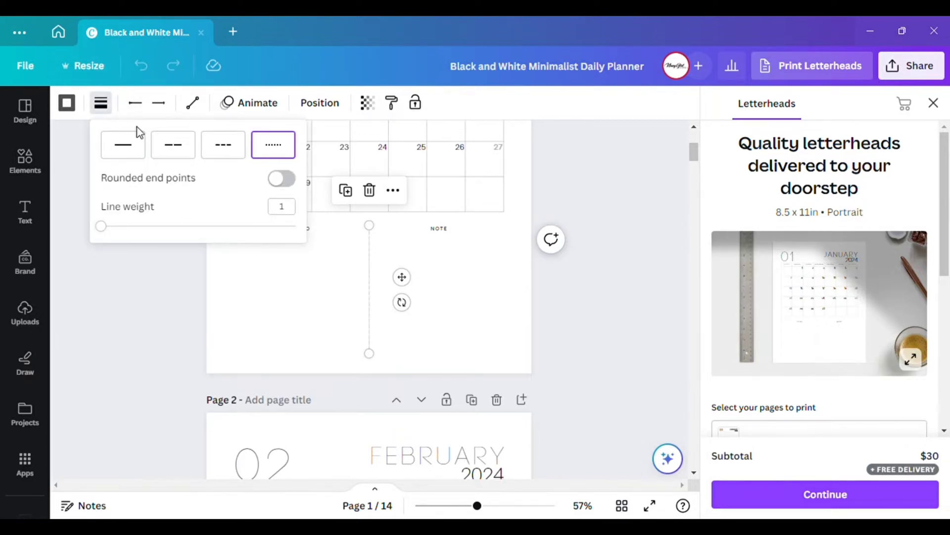
key(Escape)
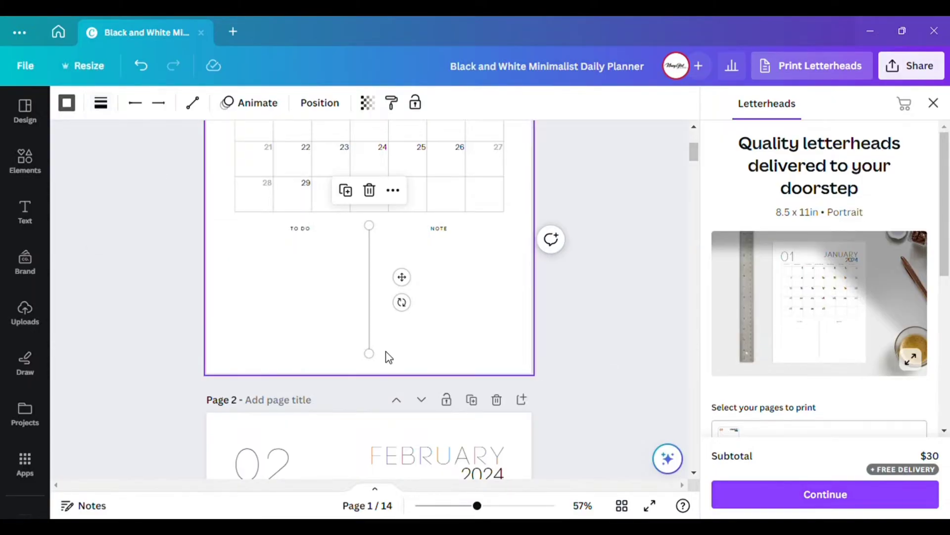
scroll(577, 311, up, 5)
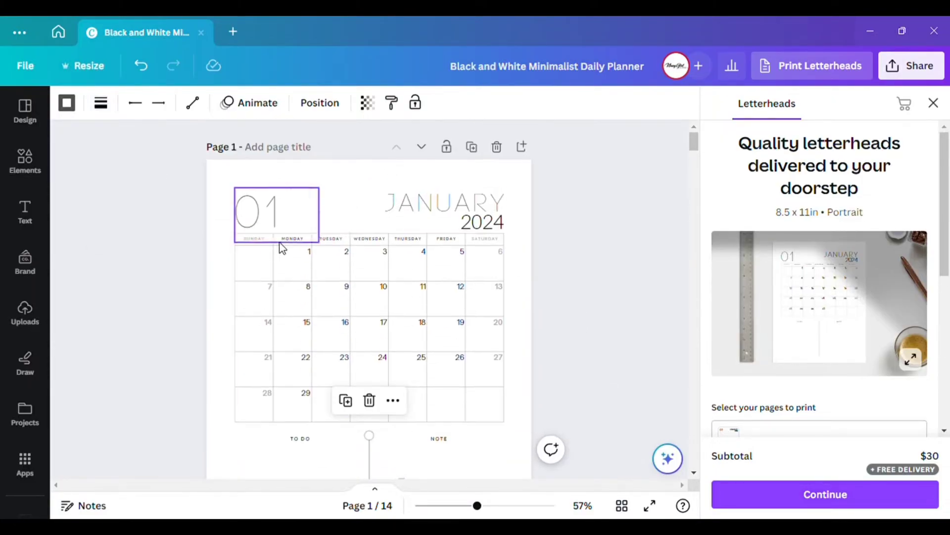
click(237, 257)
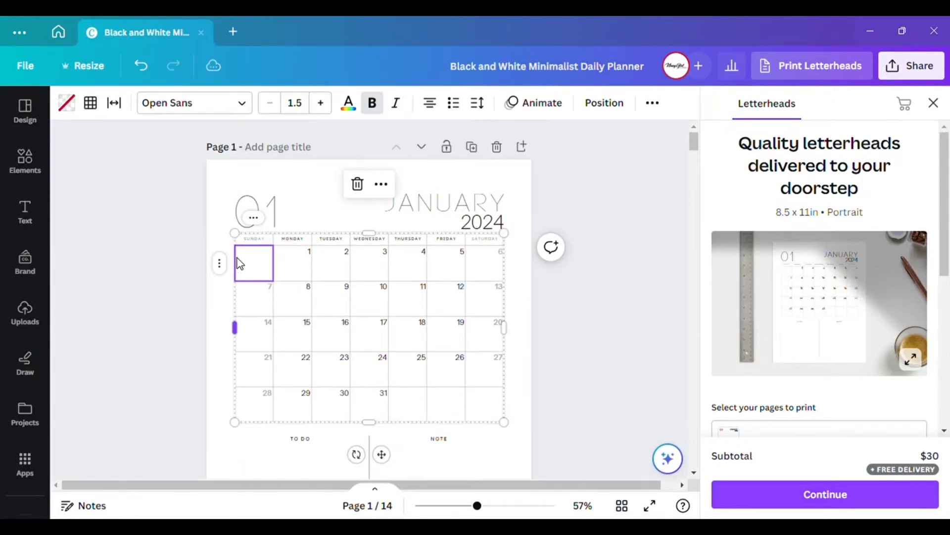
- Set the calendar table's border colour to black
click(242, 243)
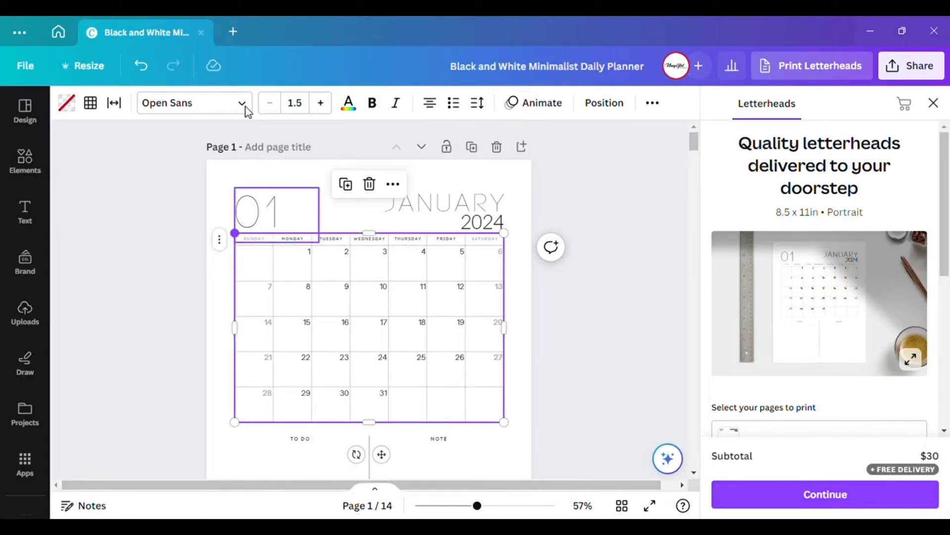
click(90, 104)
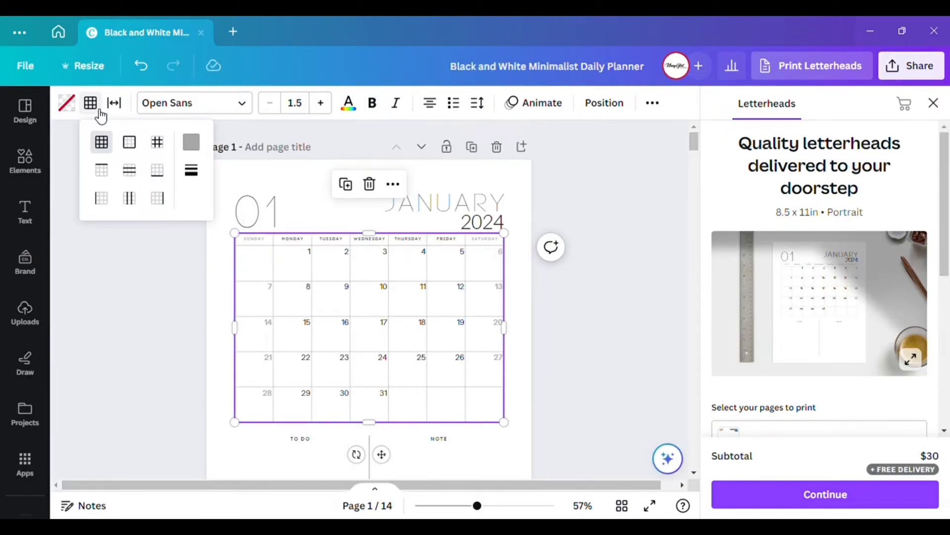
click(199, 148)
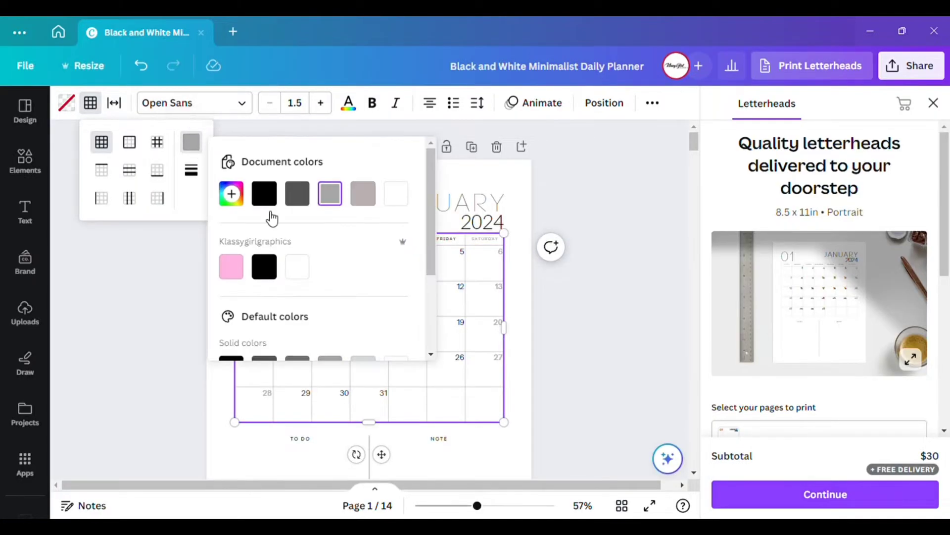
click(266, 269)
click(545, 334)
click(559, 320)
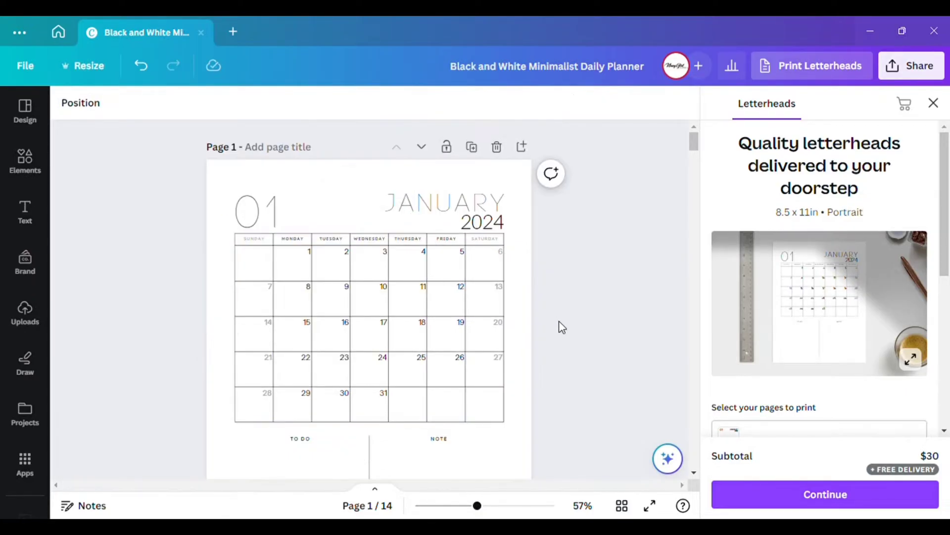
- Try purple grid lines on the calendar table, then undo back to black
click(248, 272)
click(265, 280)
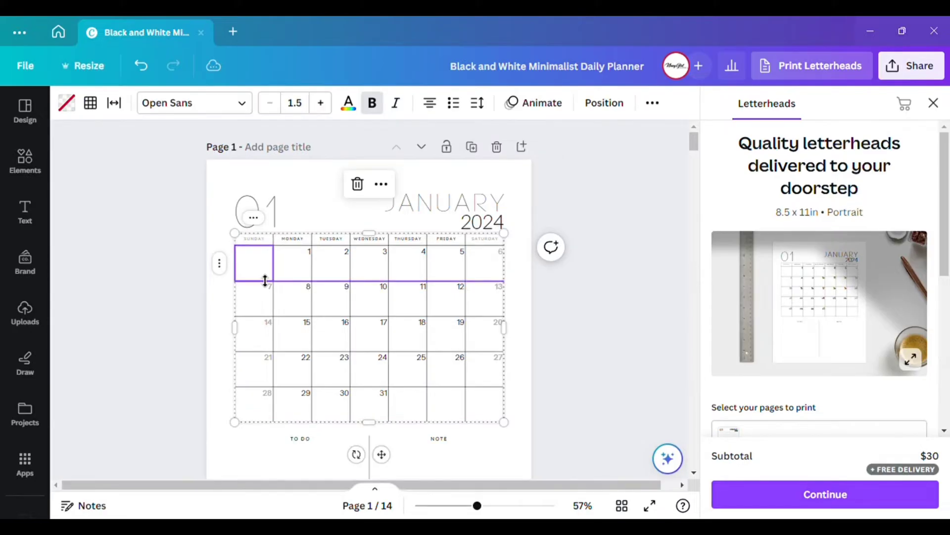
click(237, 234)
click(91, 103)
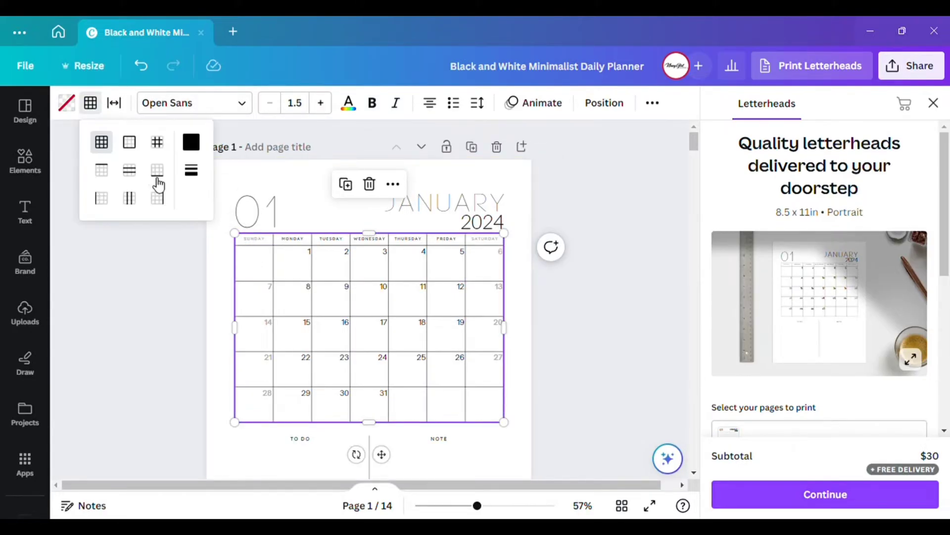
click(200, 150)
scroll(347, 292, down, 3)
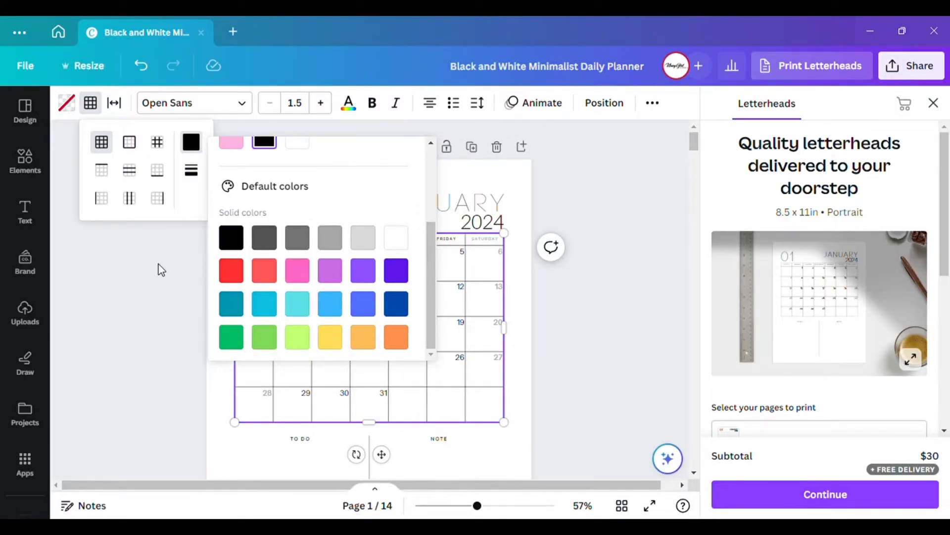
click(336, 271)
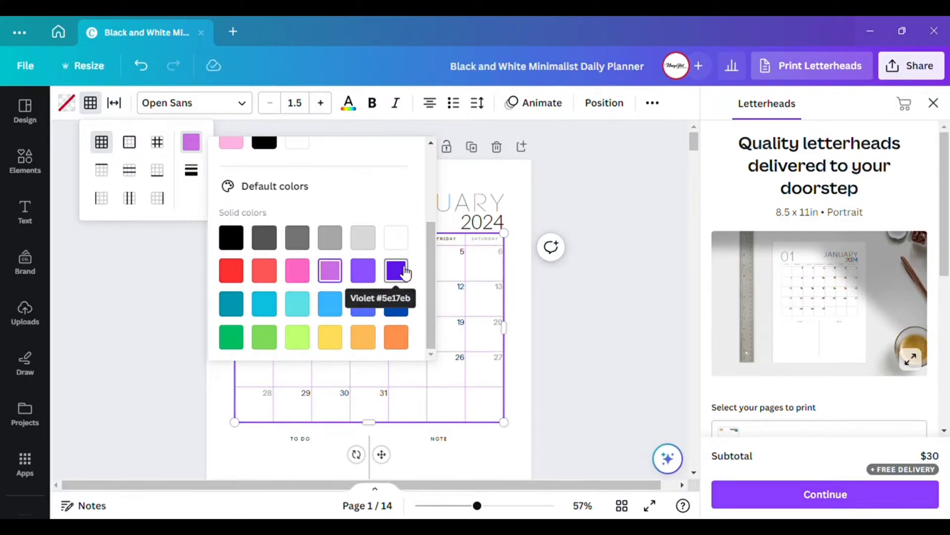
click(597, 285)
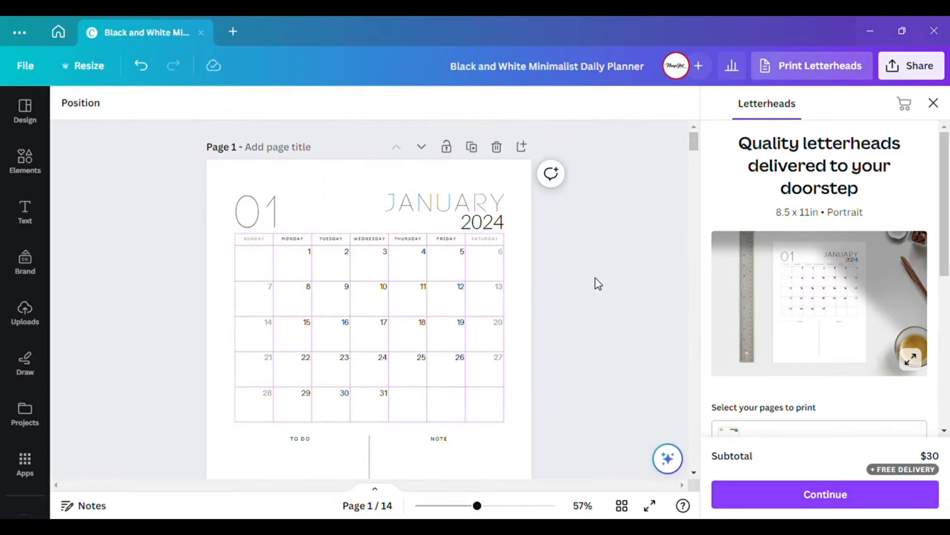
click(142, 66)
click(446, 203)
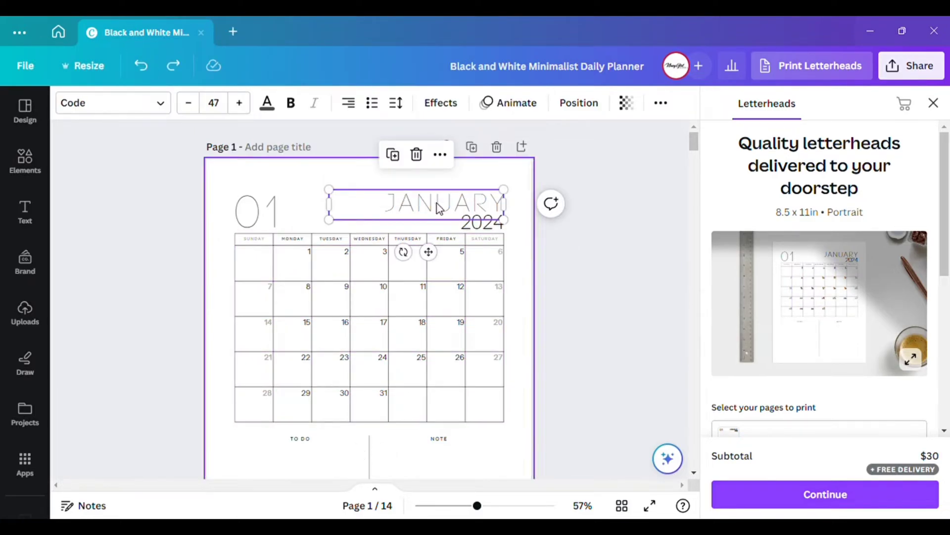
click(162, 104)
key(ctrl+y)
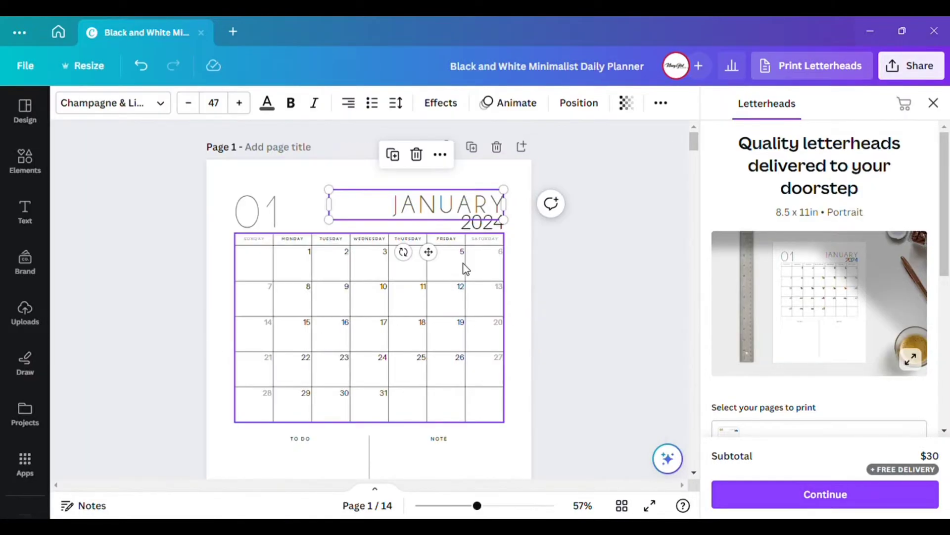
key(ctrl+z)
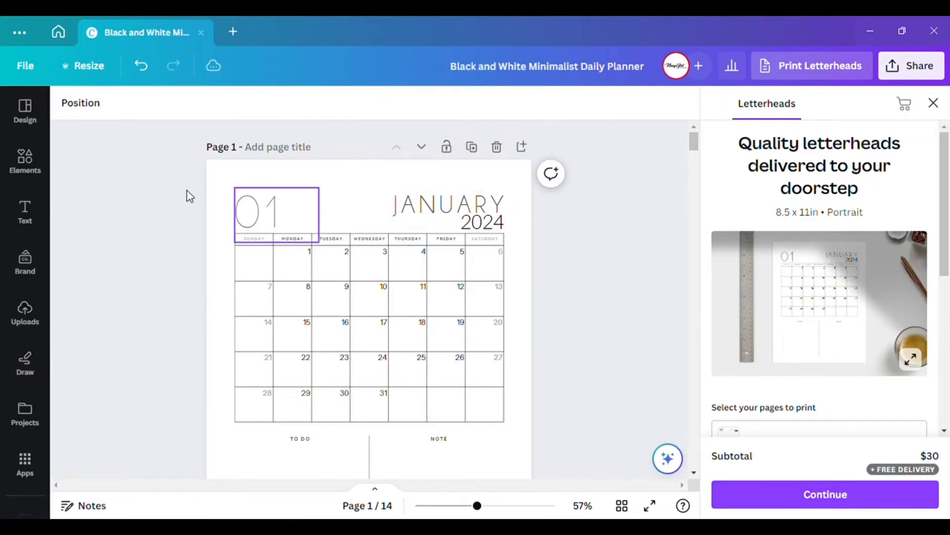
click(483, 223)
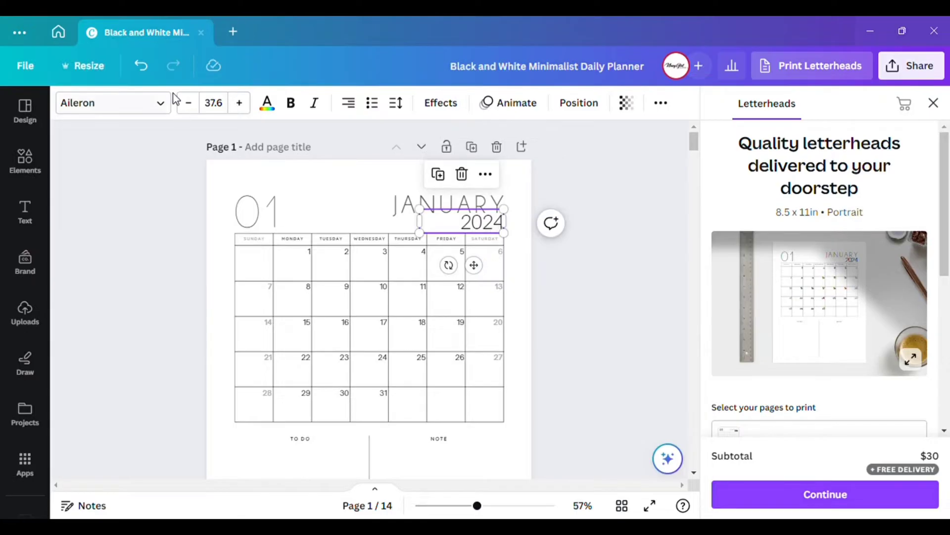
key(Escape)
scroll(381, 366, down, 6)
scroll(409, 263, up, 3)
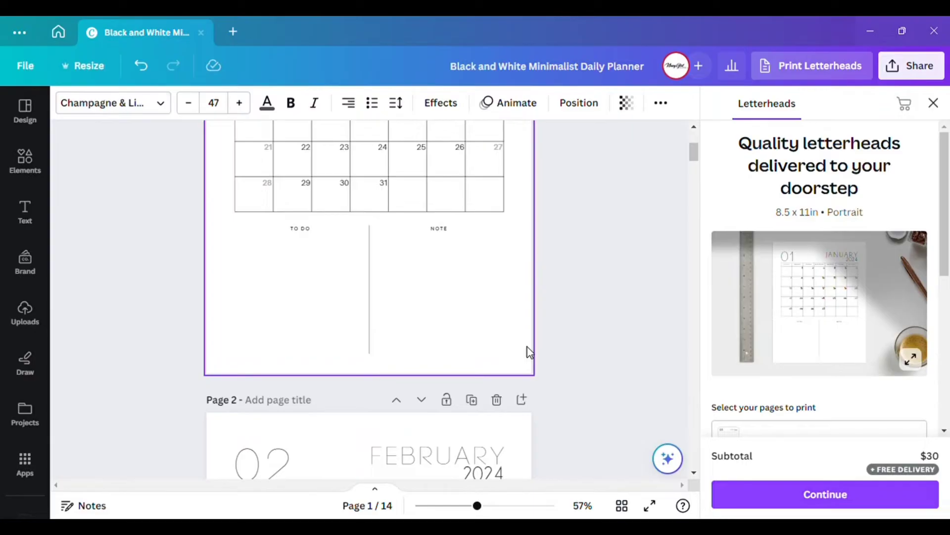
- Duplicate the TO DO/NOTE divider line to the page's right edge and delete the original
click(371, 296)
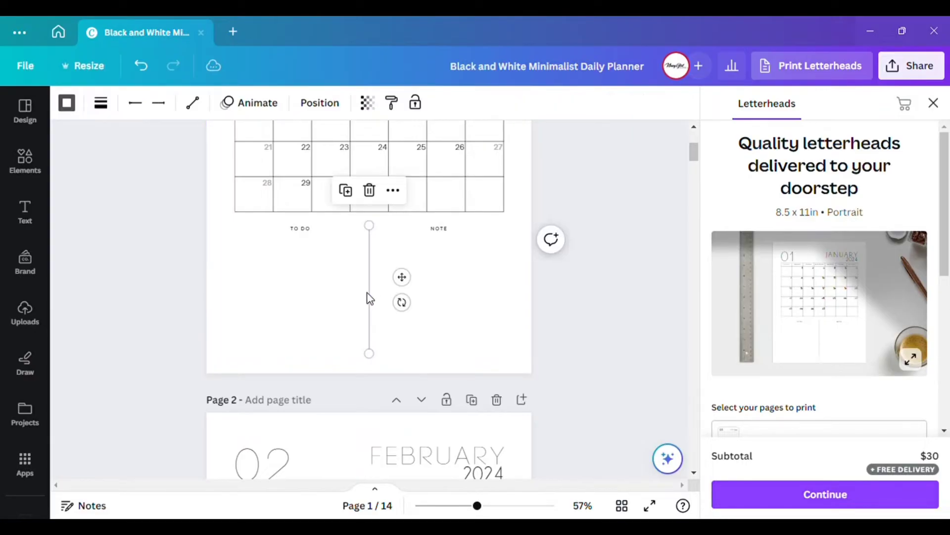
click(345, 190)
drag(403, 279, 543, 295)
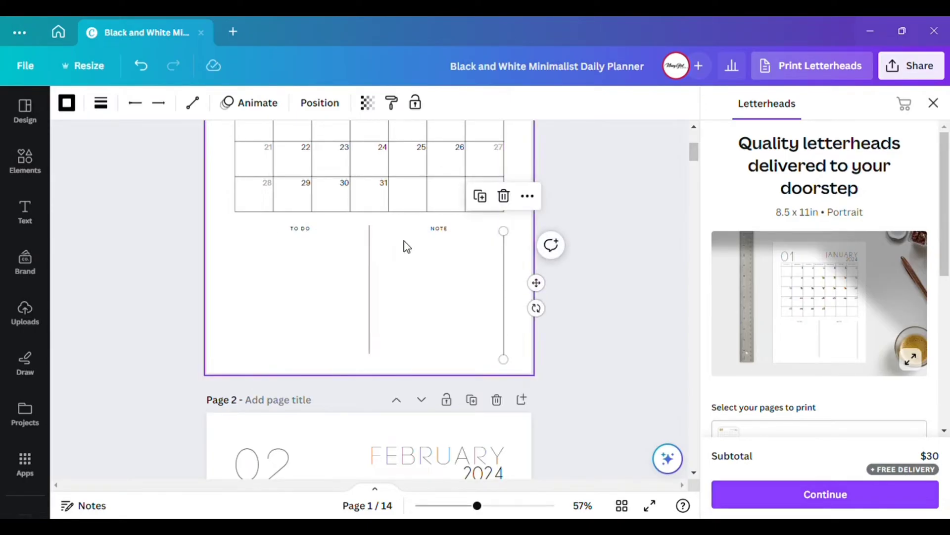
click(371, 241)
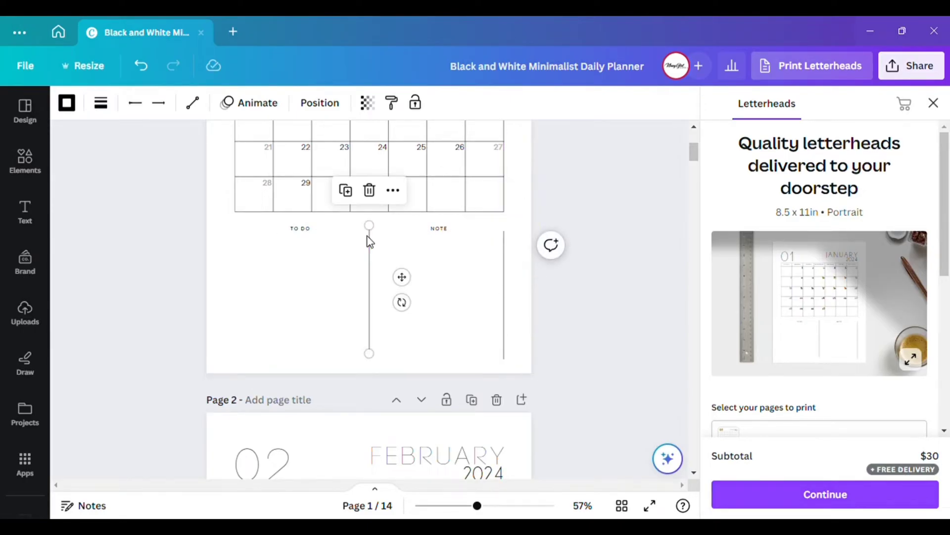
click(370, 190)
- Shorten the vertical line under NOTE, then duplicate it and angle the copy
click(505, 291)
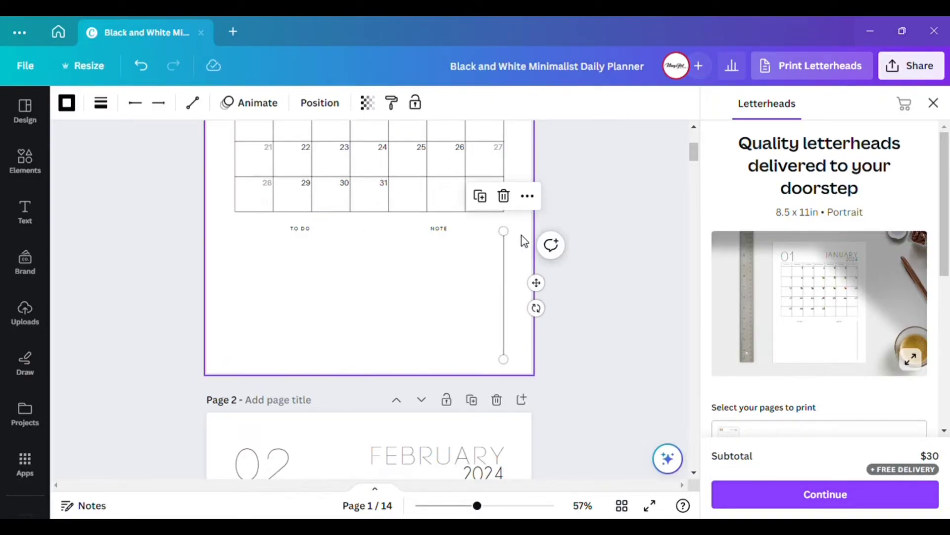
drag(513, 244, 516, 271)
drag(555, 309, 402, 294)
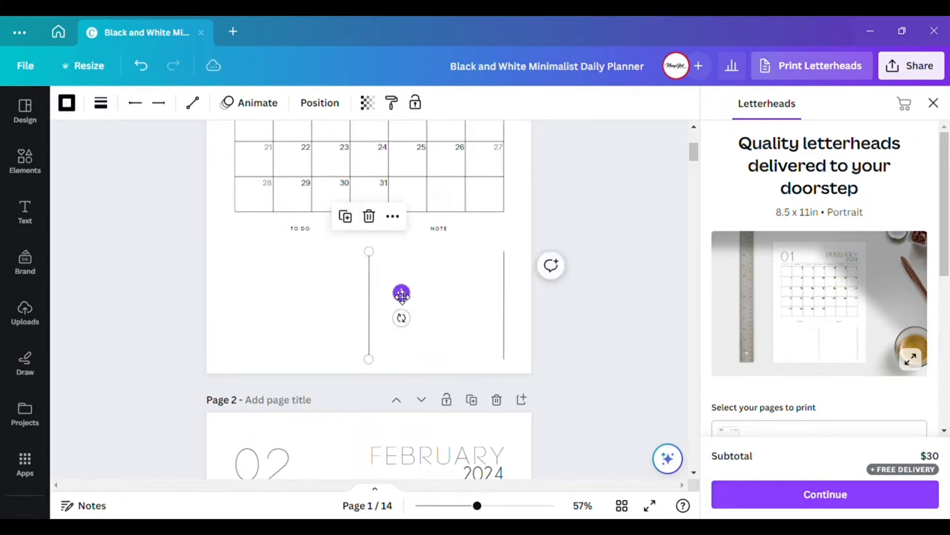
click(346, 219)
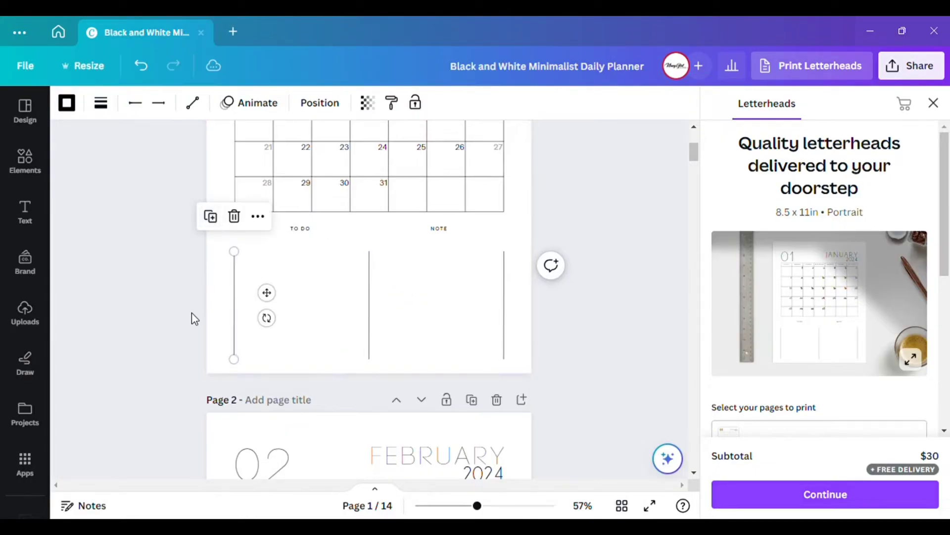
drag(266, 293, 517, 275)
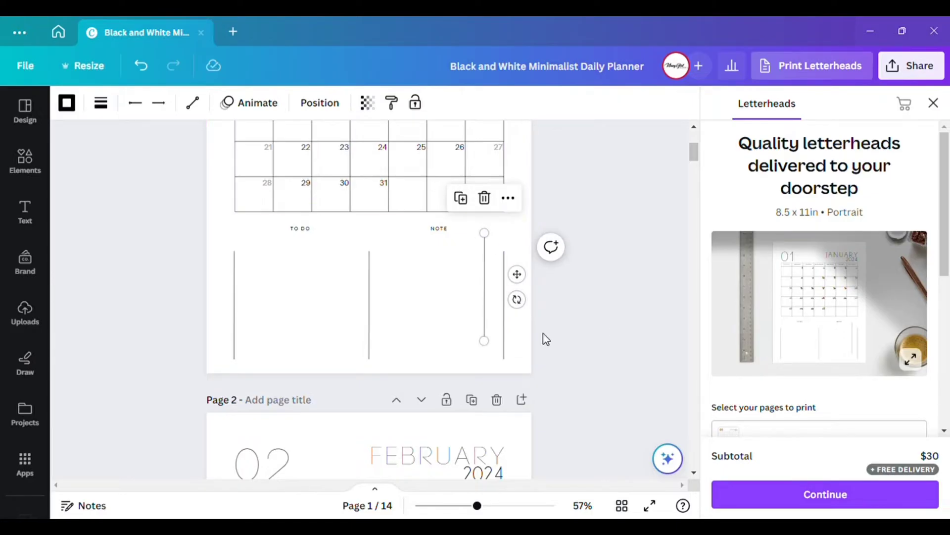
drag(526, 307, 459, 285)
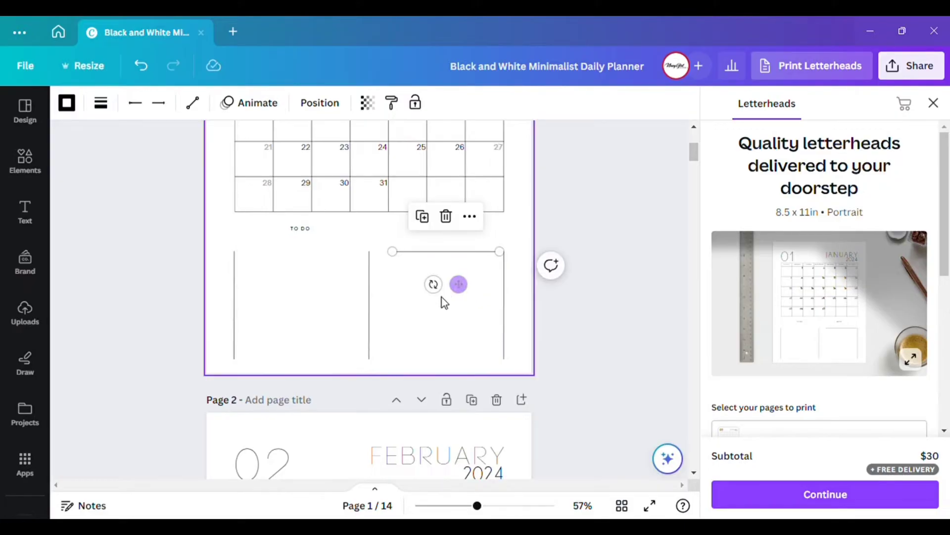
- Align the side and top lines so they close into two square boxes under TO DO and NOTE
click(367, 297)
scroll(660, 323, up, 5)
click(660, 330)
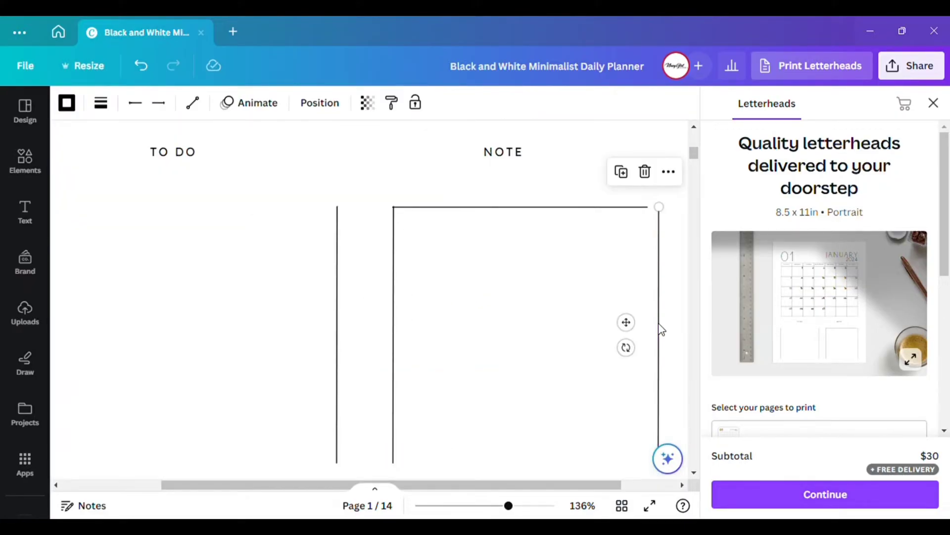
drag(627, 330, 617, 328)
scroll(584, 231, down, 3)
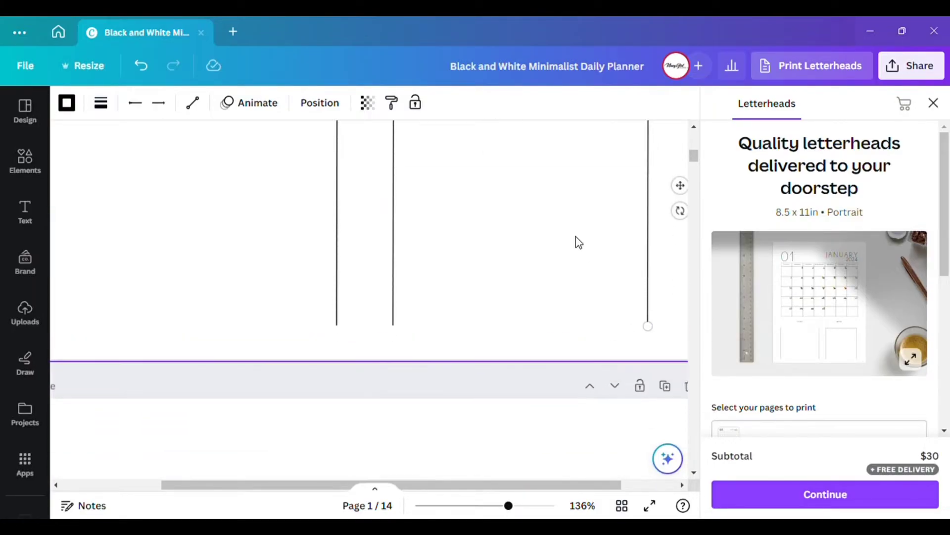
scroll(574, 242, up, 2)
click(560, 138)
scroll(563, 144, down, 3)
drag(411, 388, 274, 392)
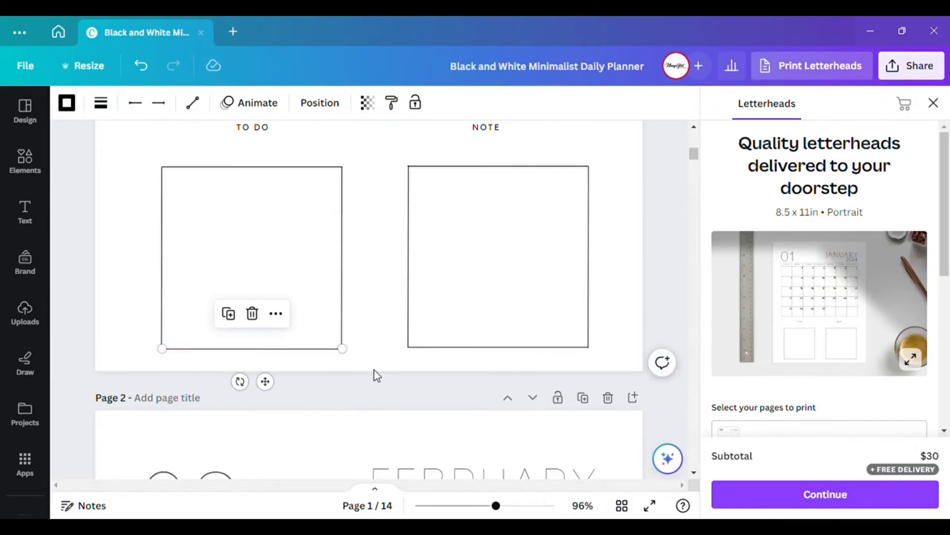
click(378, 336)
scroll(378, 333, down, 5)
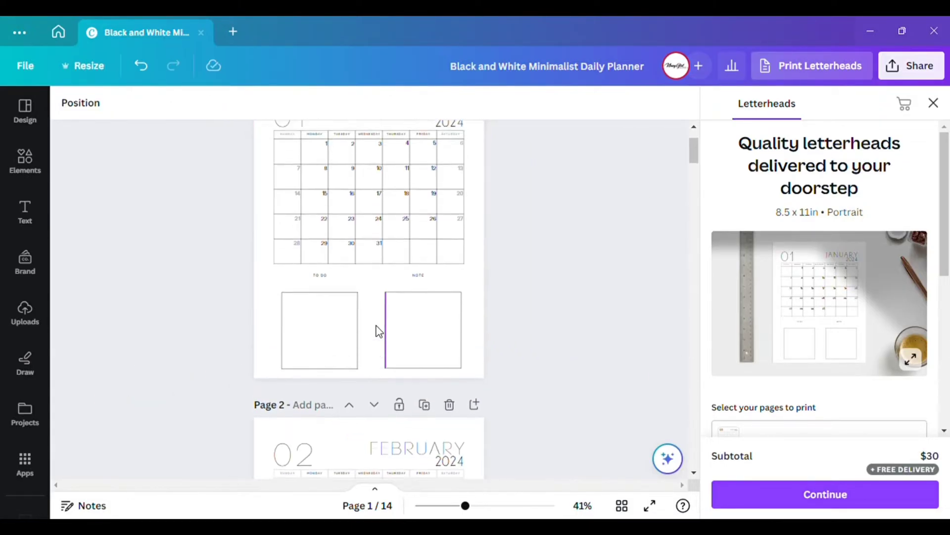
scroll(323, 348, down, 1)
scroll(355, 325, down, 3)
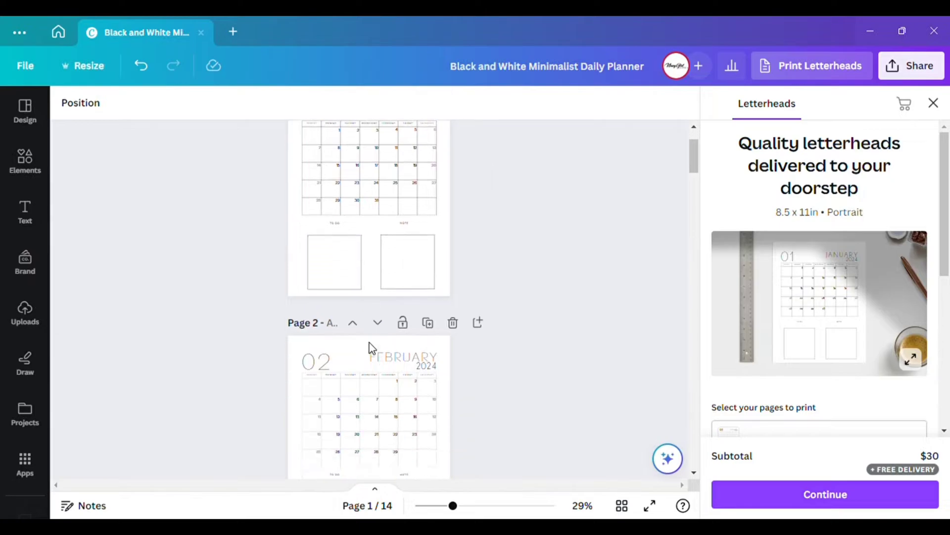
scroll(369, 342, down, 3)
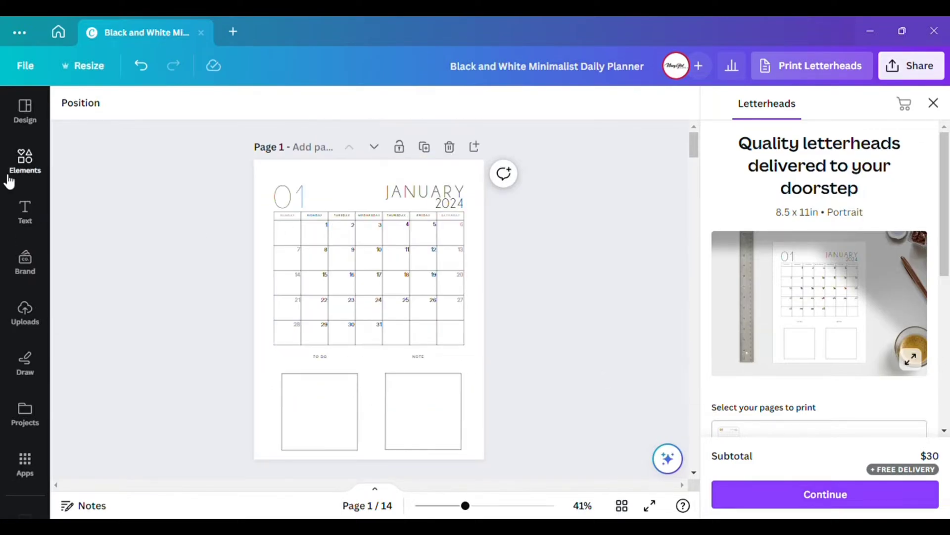
- Add a line-art flower graphic from a 'flowers' search to the bottom-right corner
click(8, 178)
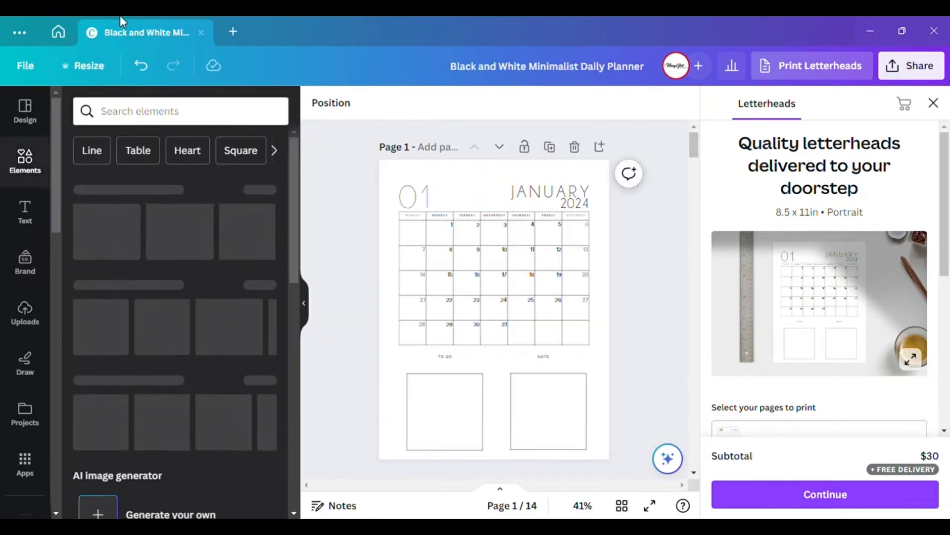
click(202, 113)
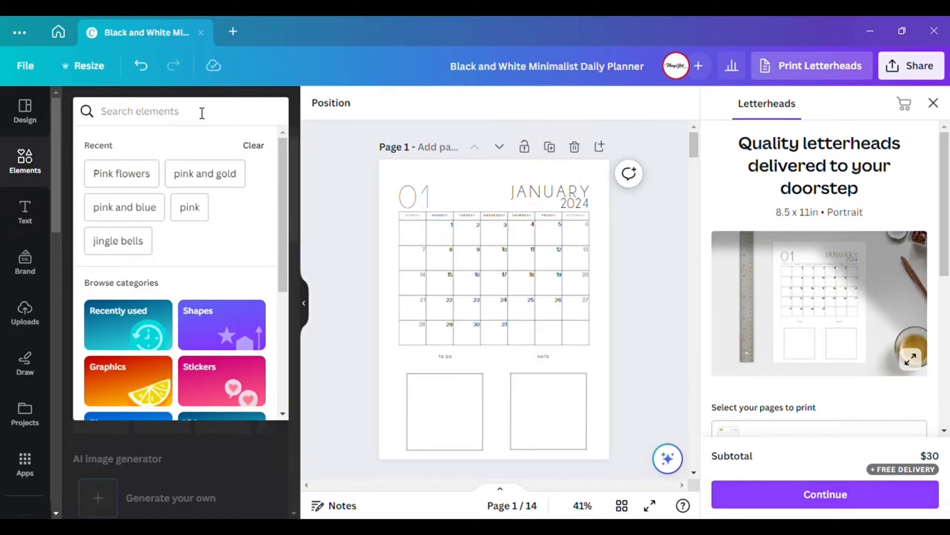
text(flow)
click(124, 291)
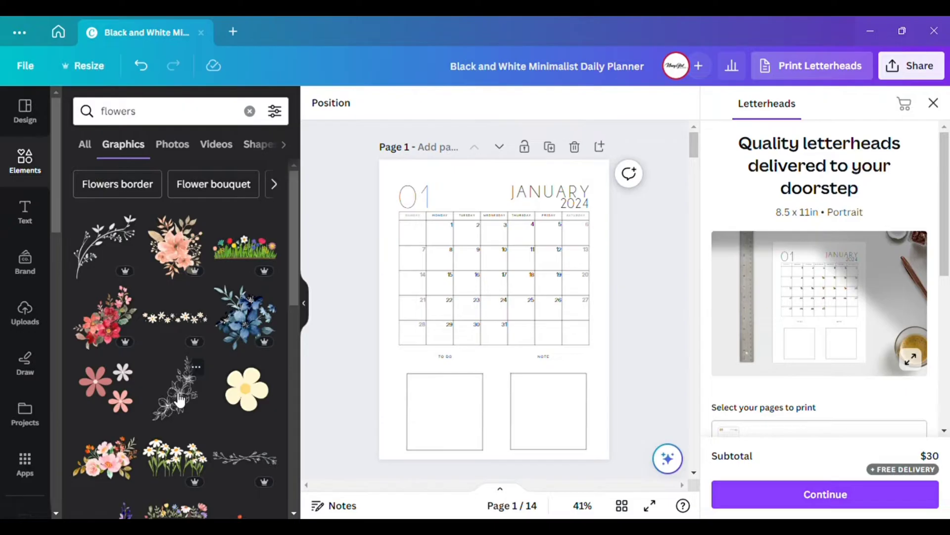
click(179, 400)
drag(505, 346, 623, 429)
- Lower the flower's transparency to make it faint and send it to the back
click(678, 104)
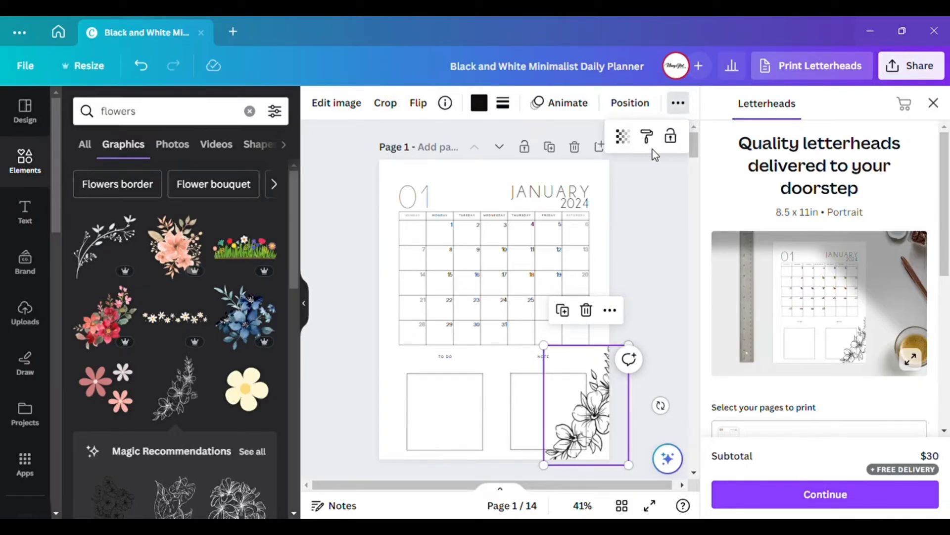
click(934, 103)
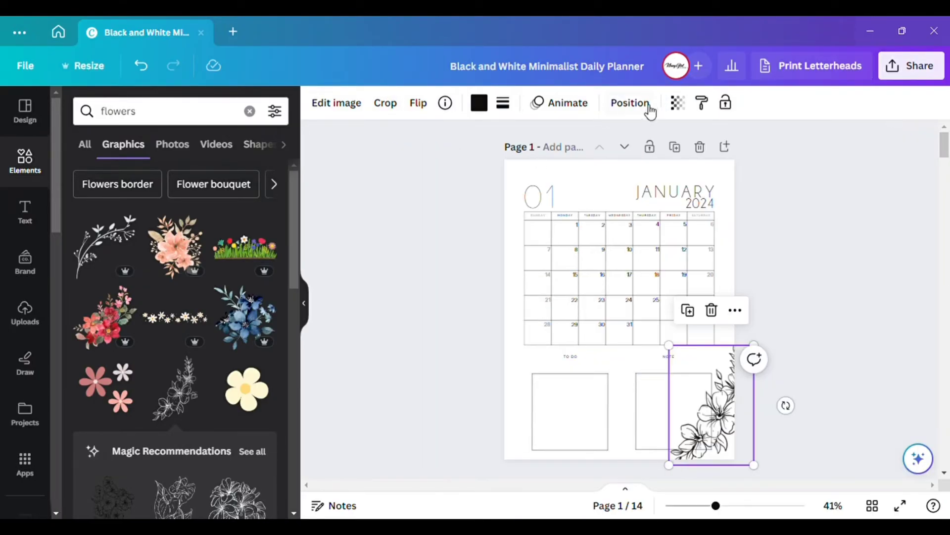
click(678, 104)
drag(679, 159, 557, 159)
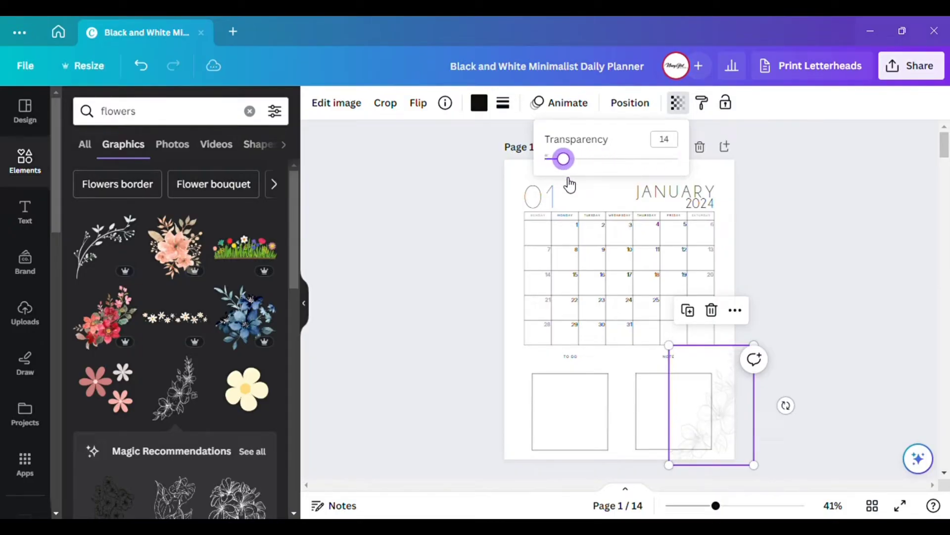
click(417, 220)
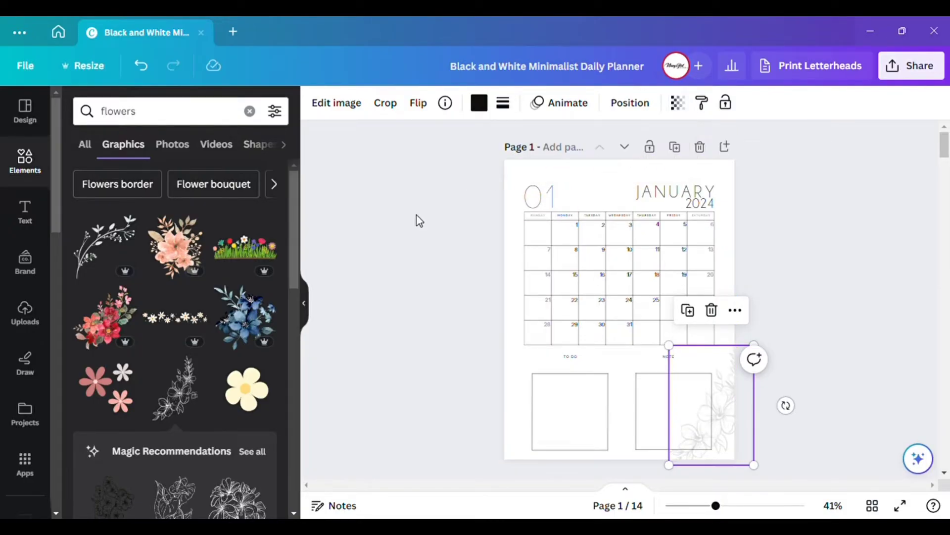
click(345, 113)
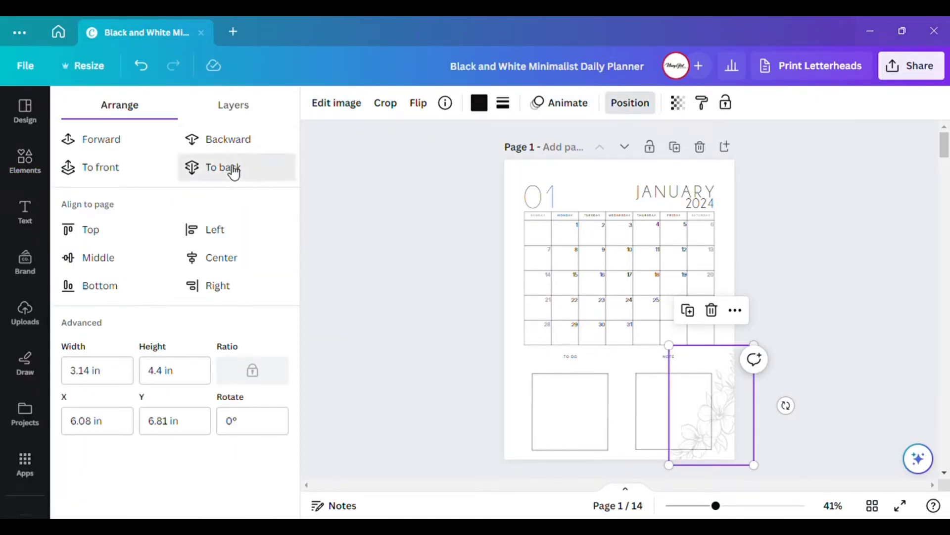
click(231, 168)
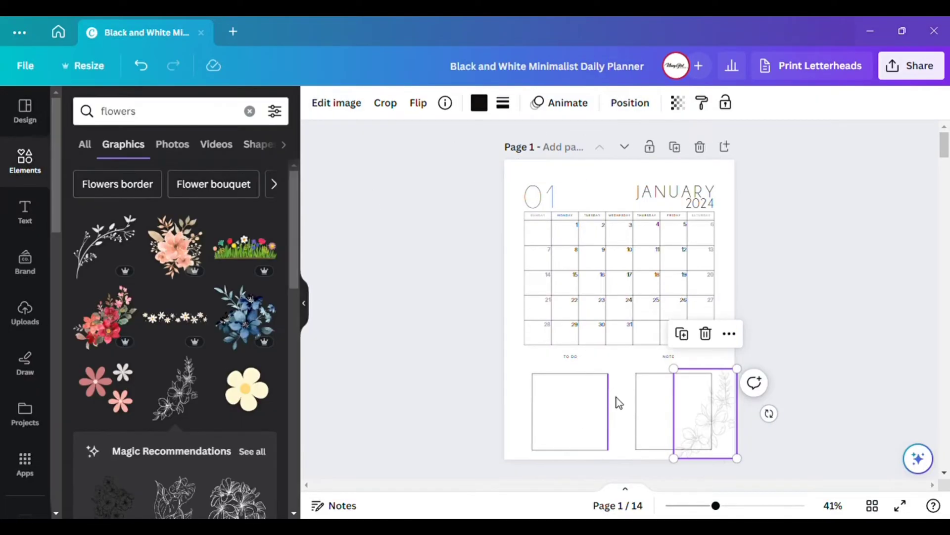
- Duplicate the flower and place the copy in the top-left corner
click(683, 335)
drag(717, 429, 553, 205)
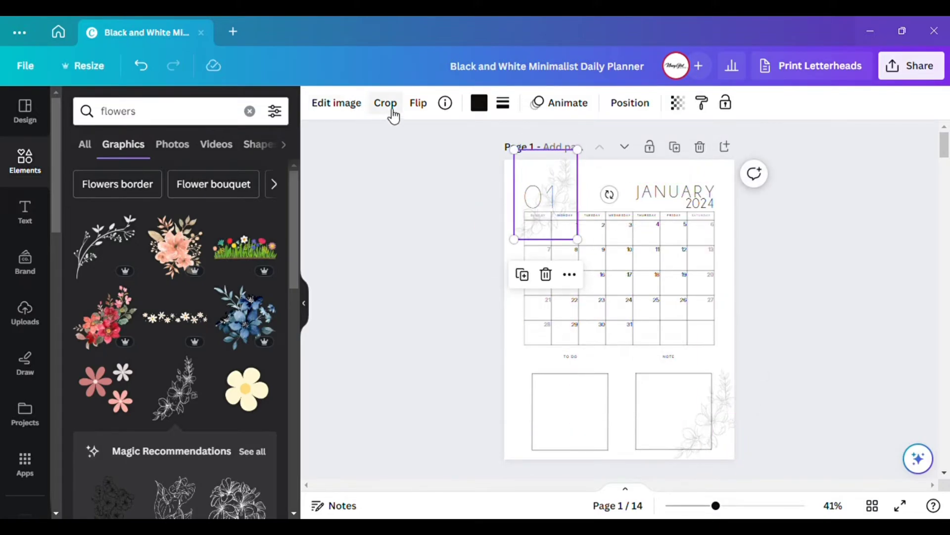
click(416, 104)
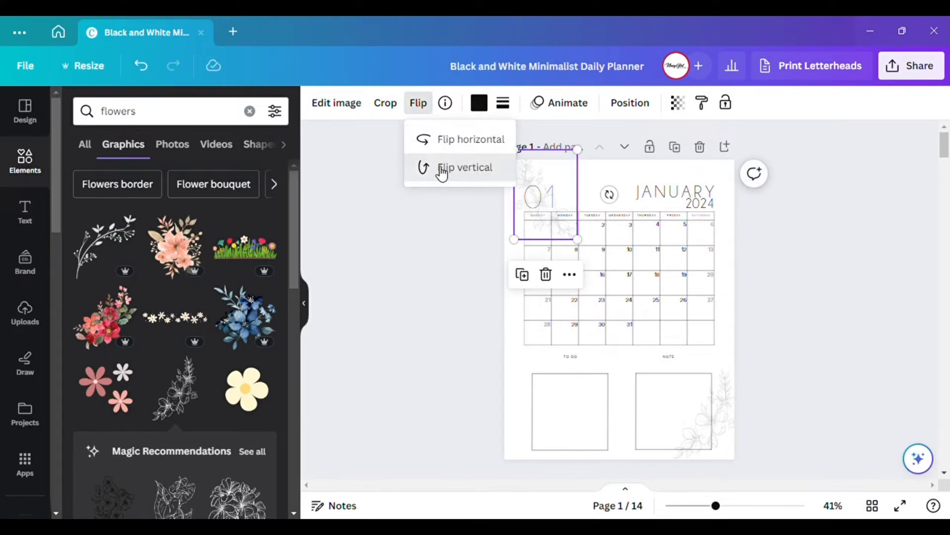
drag(547, 179, 627, 199)
- Move 01 beside JANUARY and nudge the note boxes and bottom-right flower slightly higher
click(551, 195)
click(772, 268)
scroll(503, 332, down, 2)
drag(485, 329, 770, 432)
drag(707, 394, 728, 350)
click(768, 313)
click(712, 368)
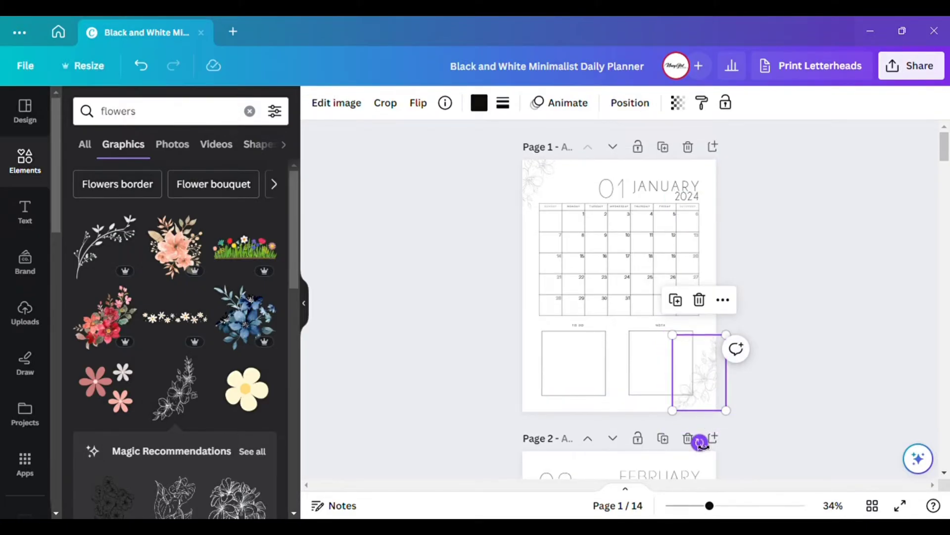
- Duplicate the JANUARY title, shrink the copy and move it to the top-right corner
click(700, 442)
click(687, 194)
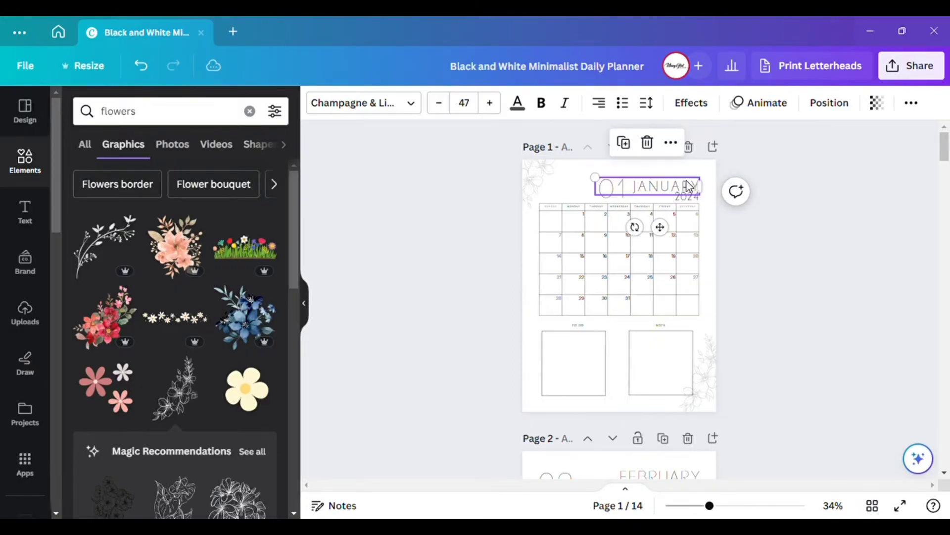
click(634, 144)
drag(659, 188, 671, 174)
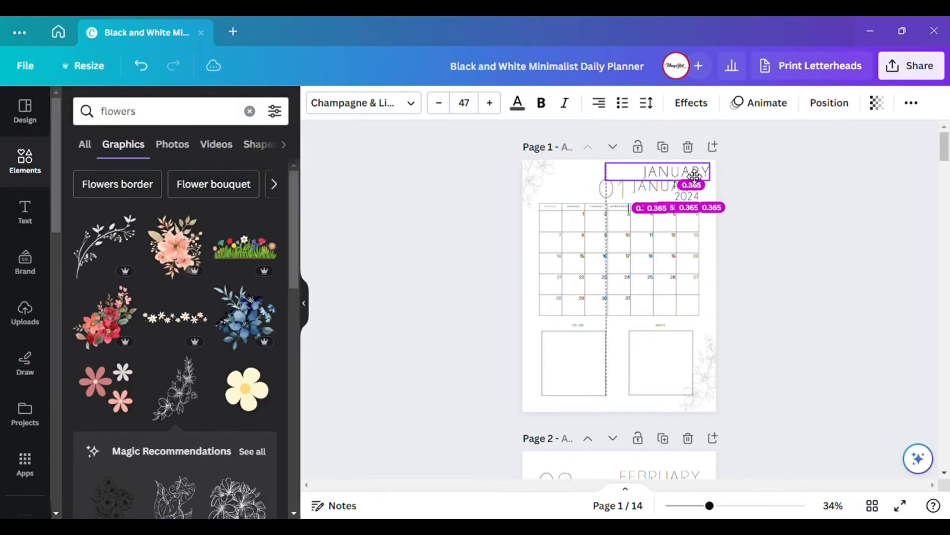
scroll(664, 237, up, 5)
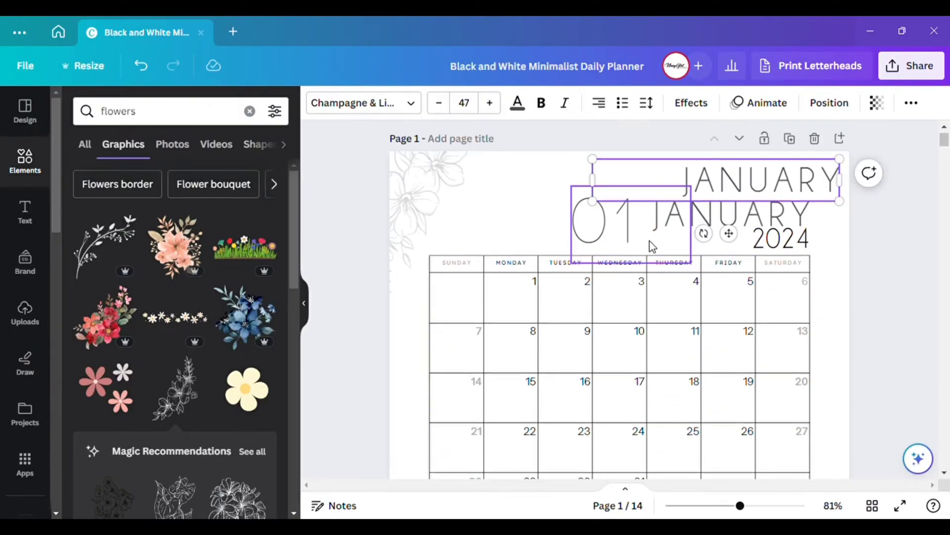
drag(603, 177, 774, 206)
drag(826, 252, 826, 220)
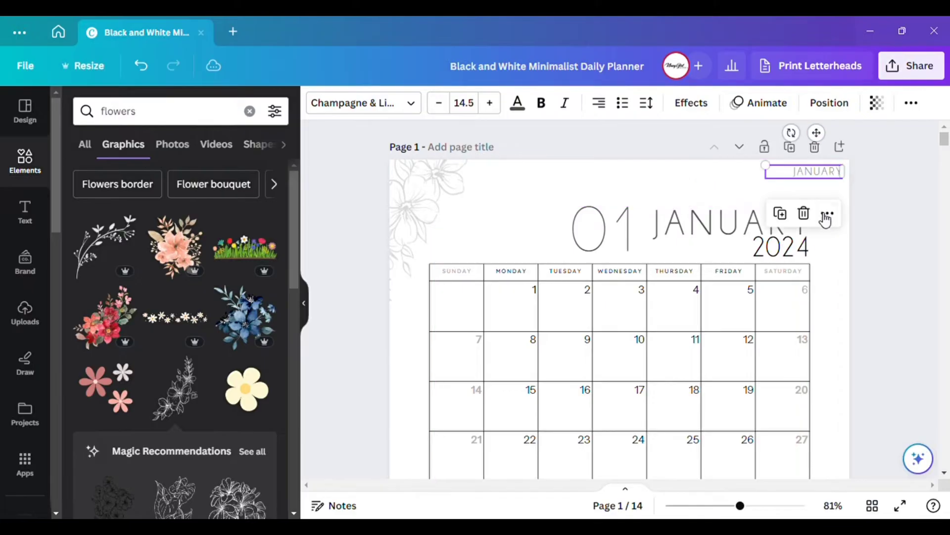
- Retype the copy as 'EVERYDAY IS A NEW BEGINNING' on one line, and move 01 left
double_click(822, 173)
key(BackSpace)
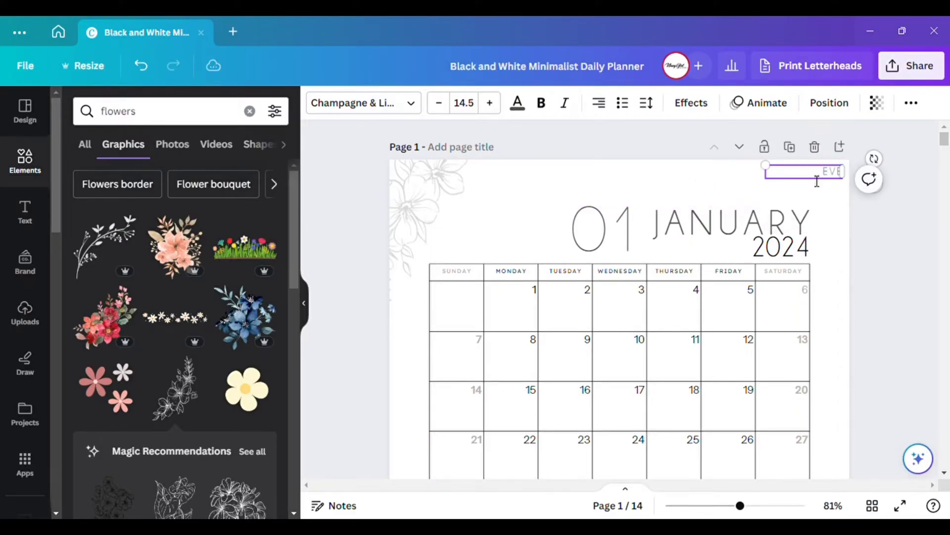
text(EVERYDAY IS A NEW BEG)
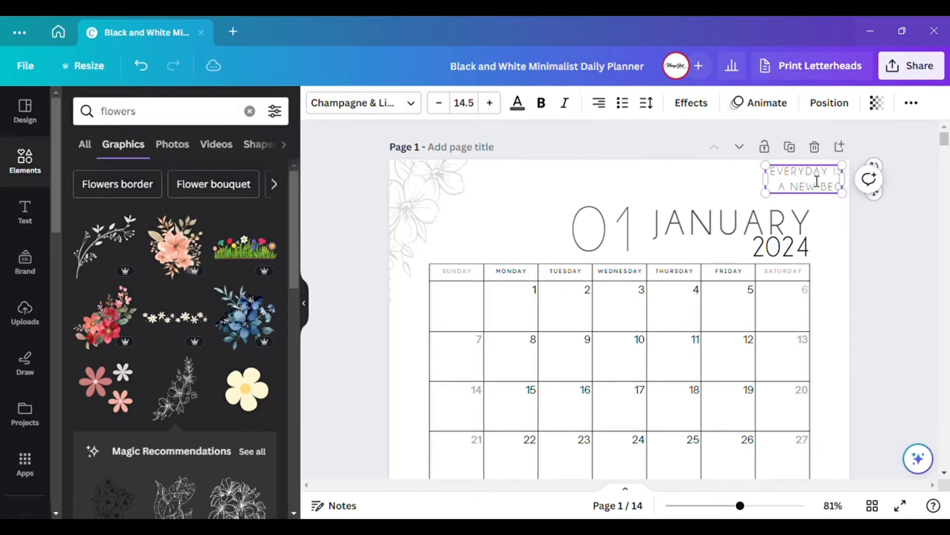
text(INNING)
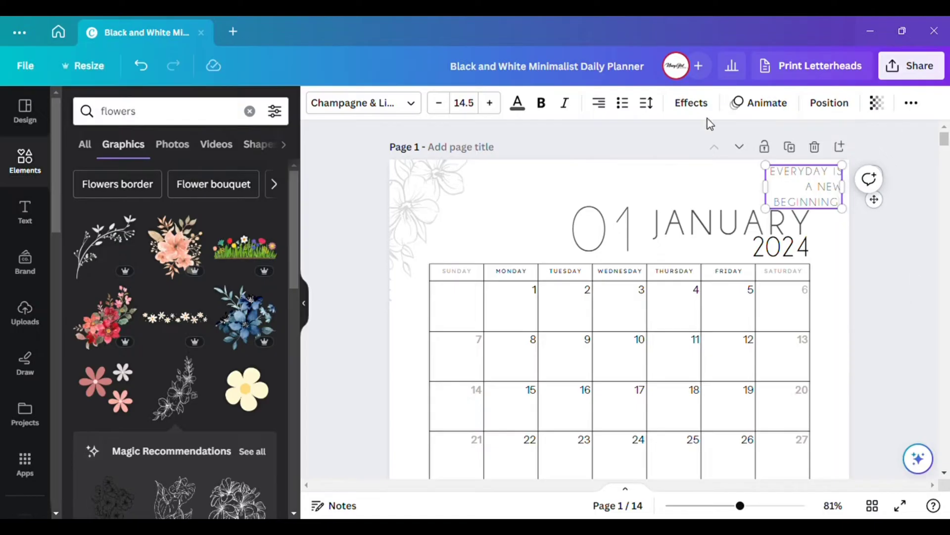
drag(766, 187, 711, 179)
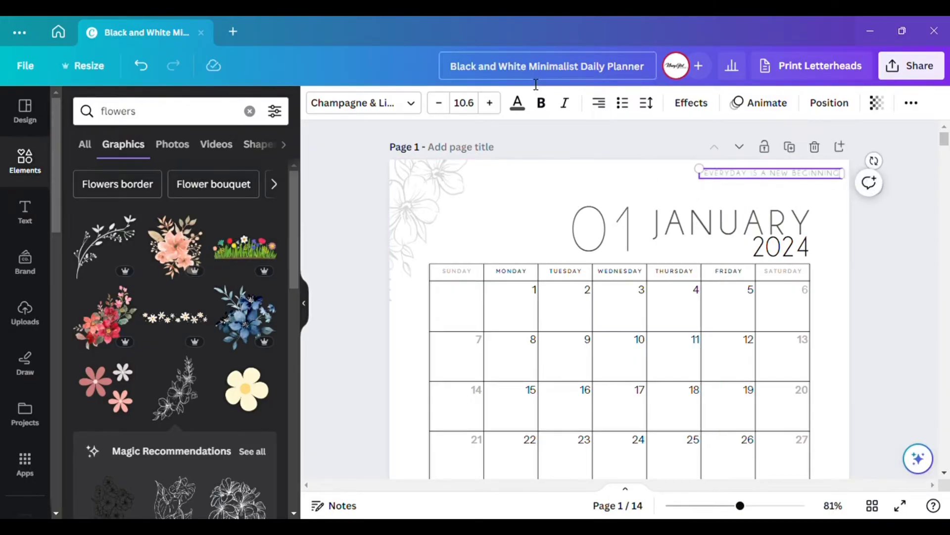
drag(622, 243, 512, 241)
ctrl+scroll(547, 263, down, 5)
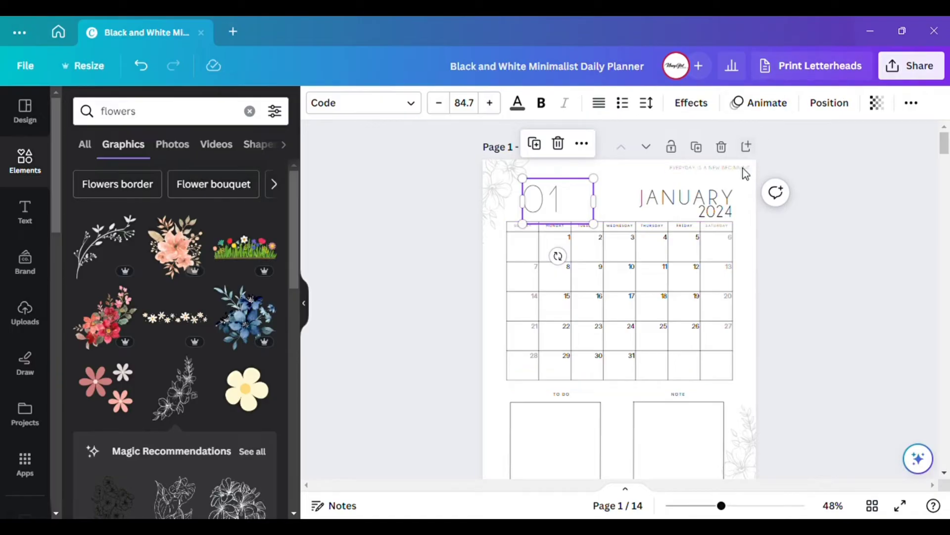
- Nudge the 'EVERYDAY IS A NEW BEGINNING' line slightly left and scroll through the pages
ctrl+scroll(729, 179, up, 5)
click(767, 168)
drag(768, 168, 736, 168)
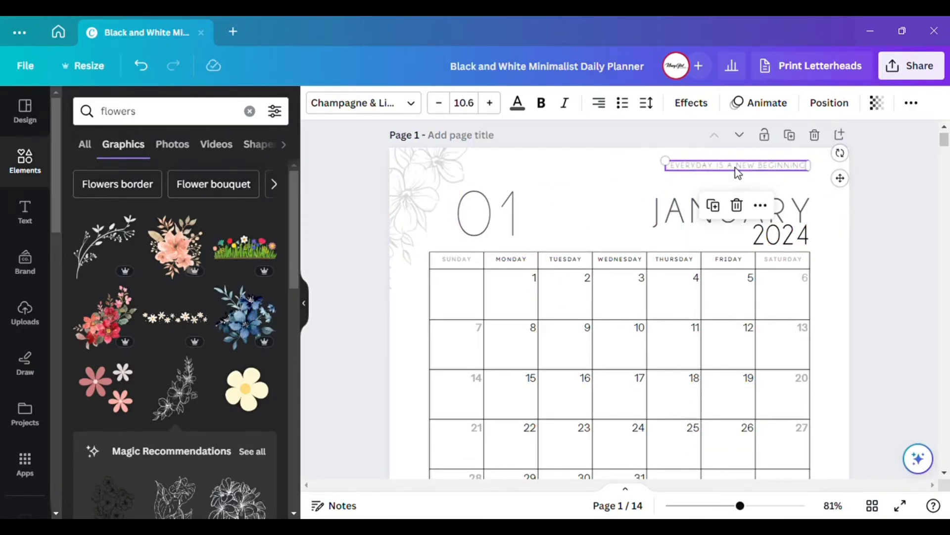
ctrl+scroll(736, 168, down, 4)
click(791, 220)
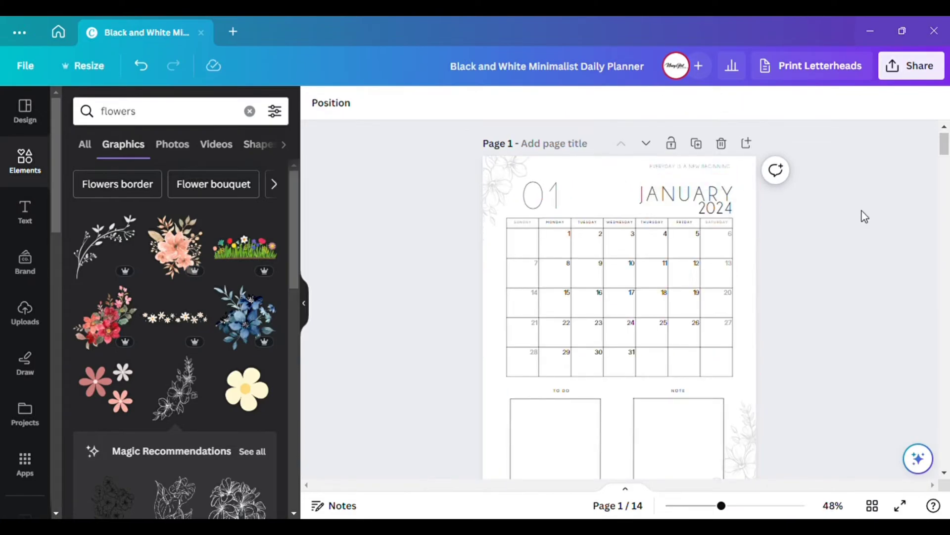
ctrl+scroll(832, 224, down, 1)
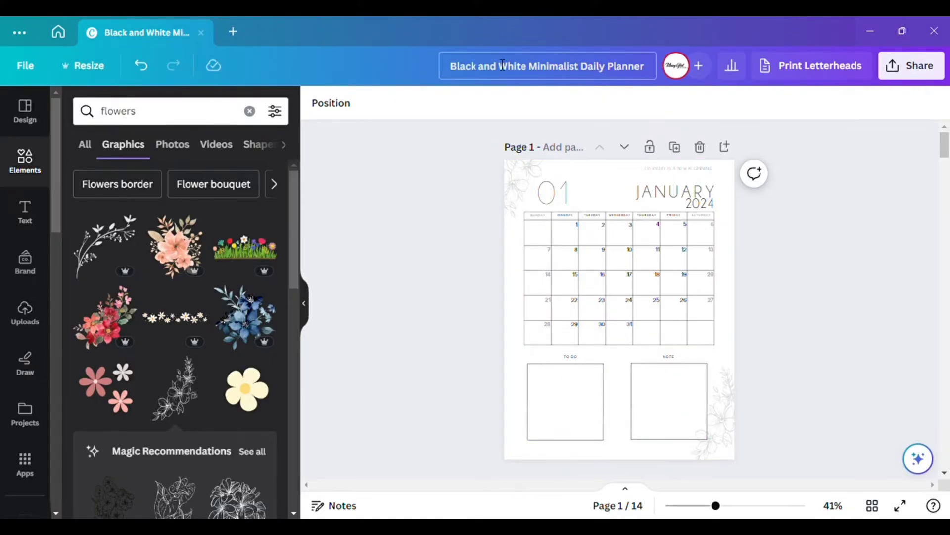
scroll(623, 346, down, 10)
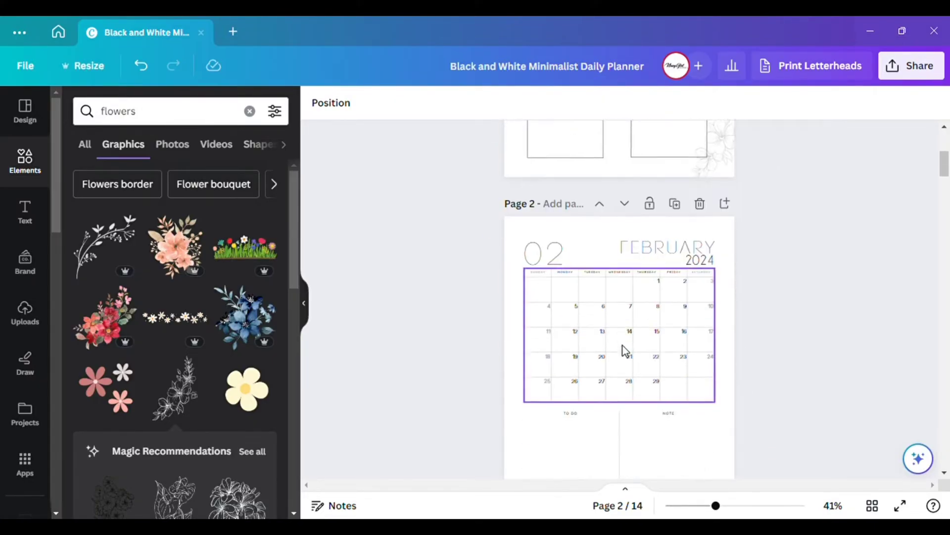
scroll(710, 287, down, 10)
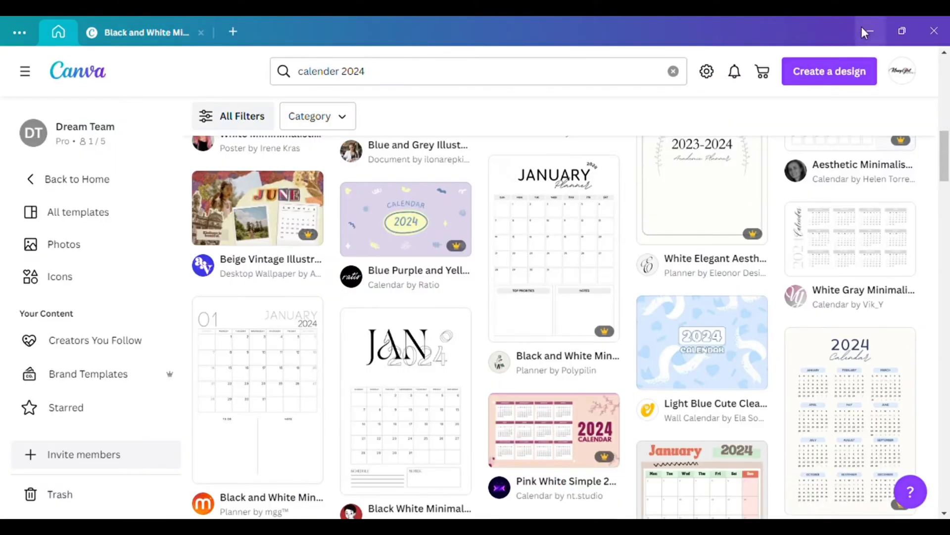
- Create a custom-size design 11 in wide by 8.5 in high
click(833, 71)
click(664, 453)
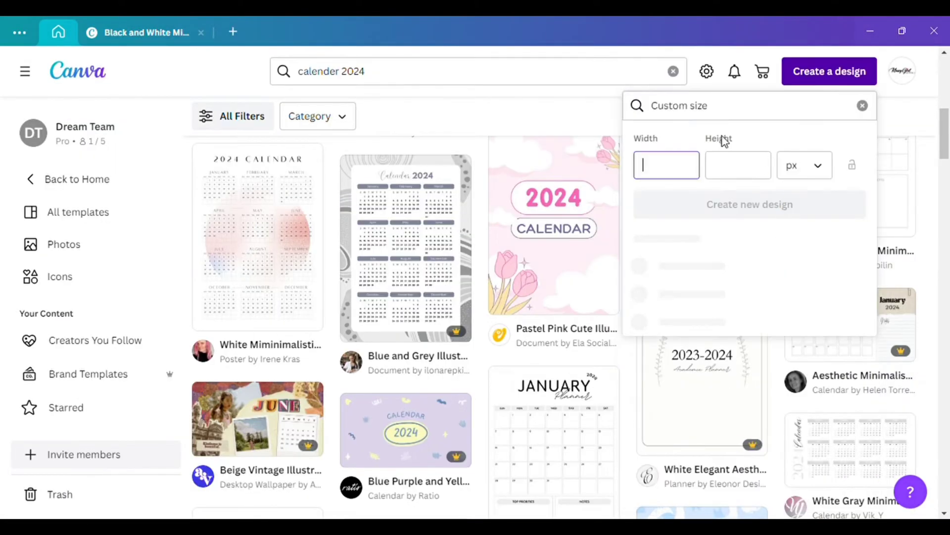
click(822, 170)
click(808, 233)
click(660, 173)
text(11)
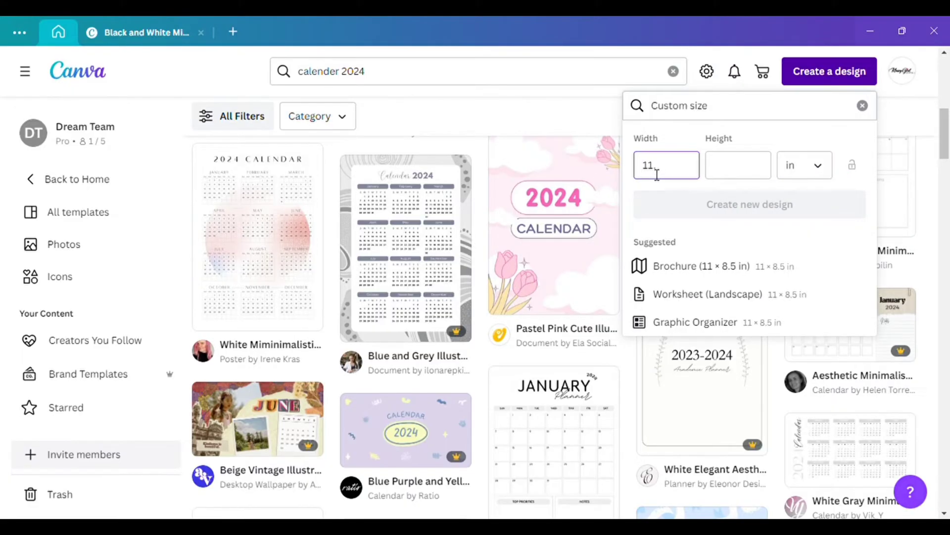
click(744, 174)
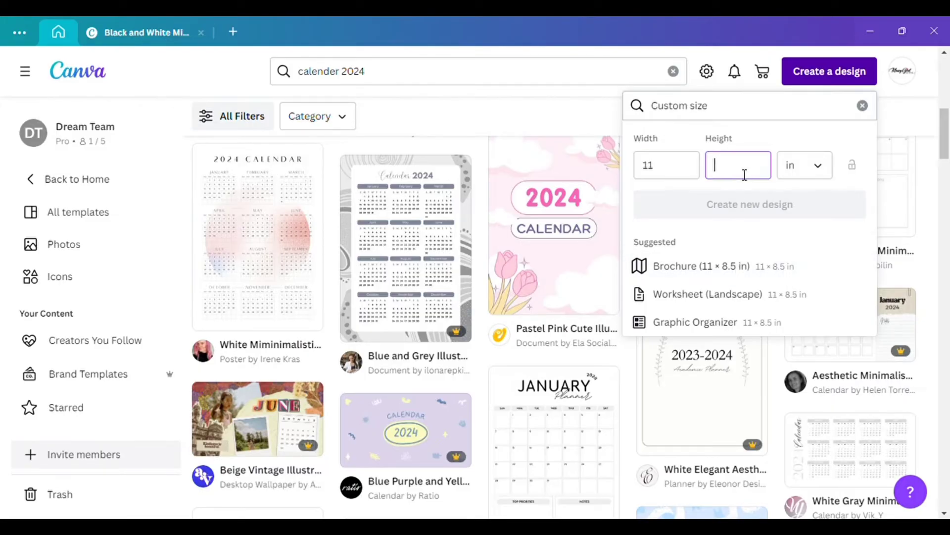
text(805)
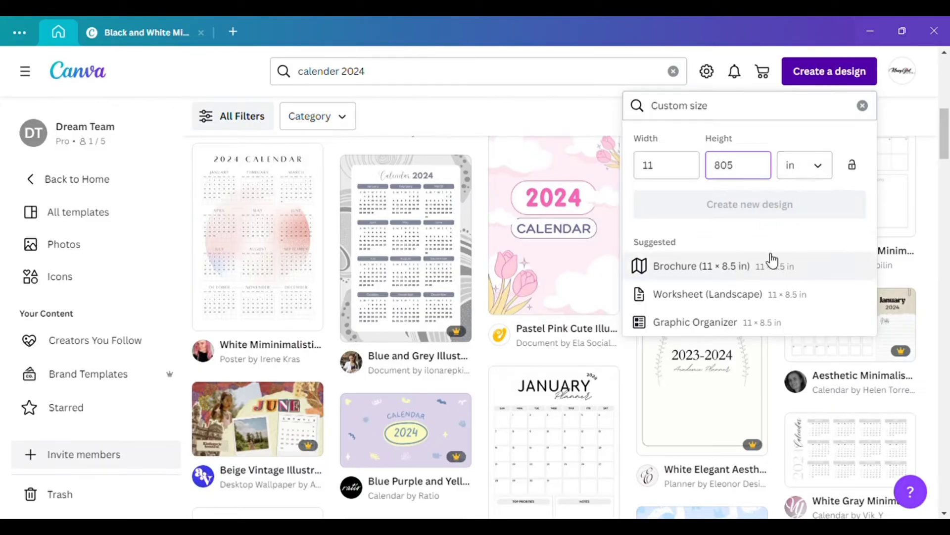
key(BackSpace)
key(BackSpace)
text(.5)
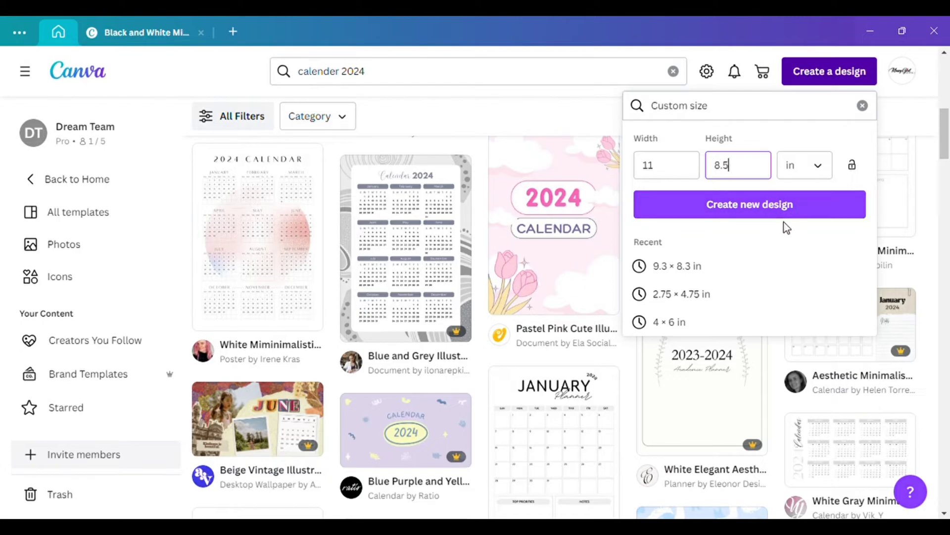
click(790, 218)
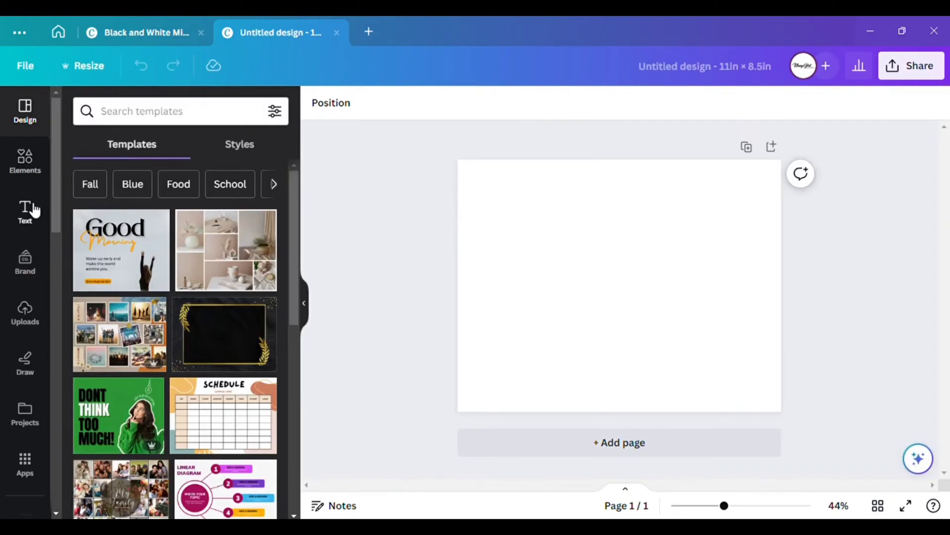
- Add the script 'january' graphic from an Elements search, placed and shrunk at the page top
click(30, 165)
click(141, 115)
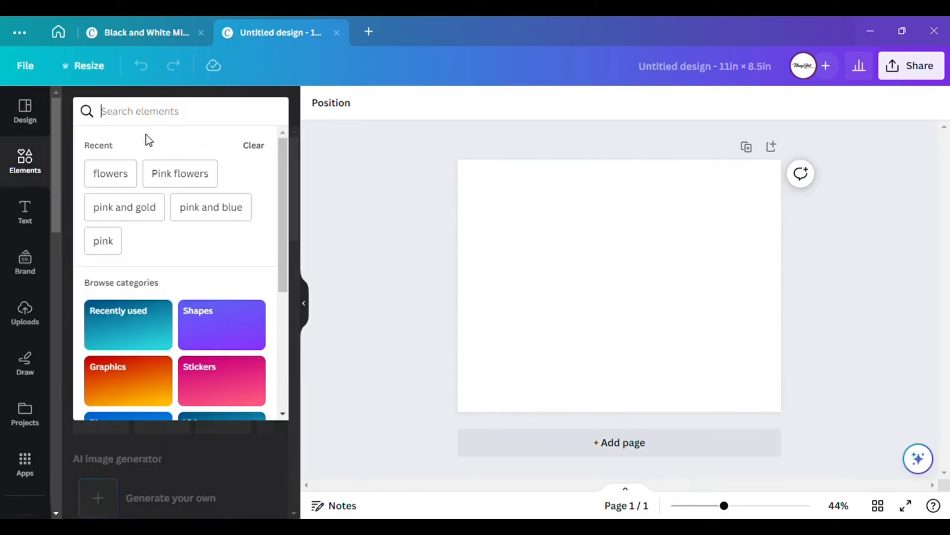
text(Janu)
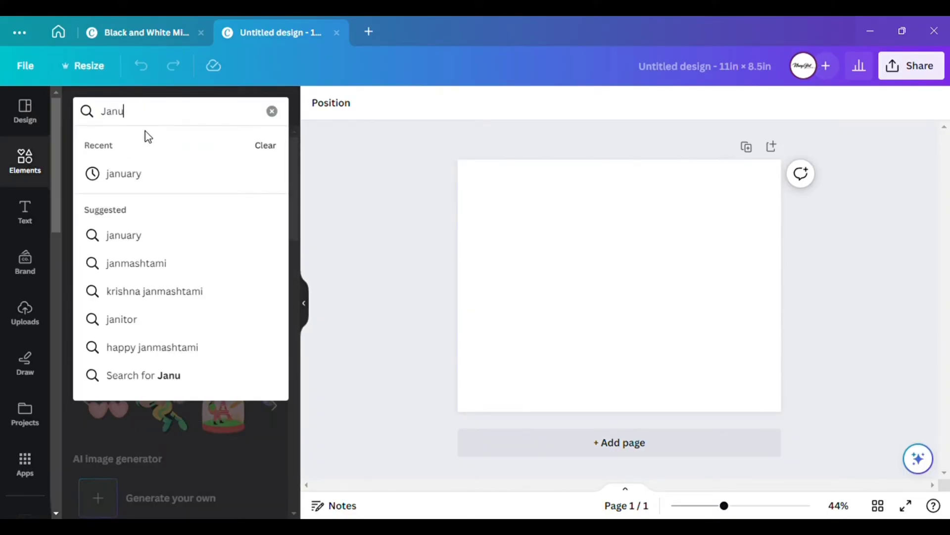
text(ary)
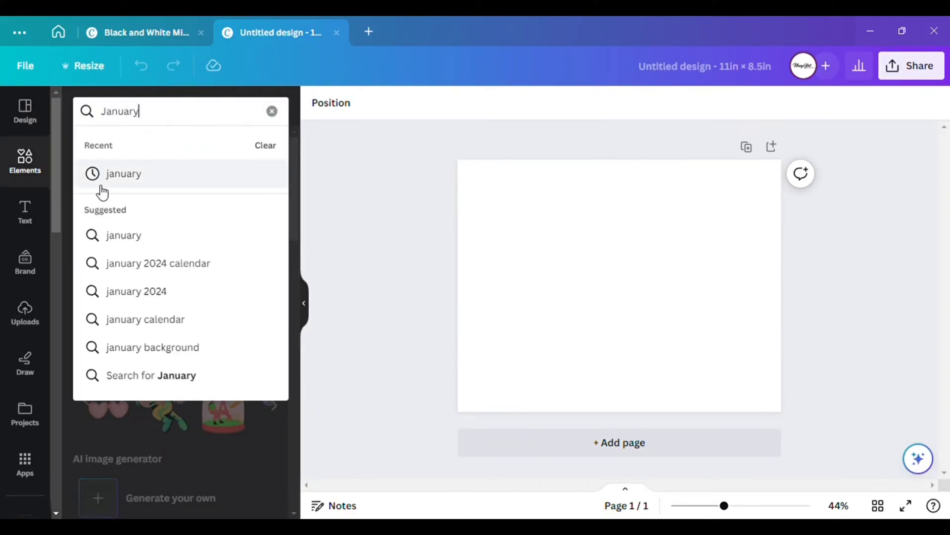
click(99, 184)
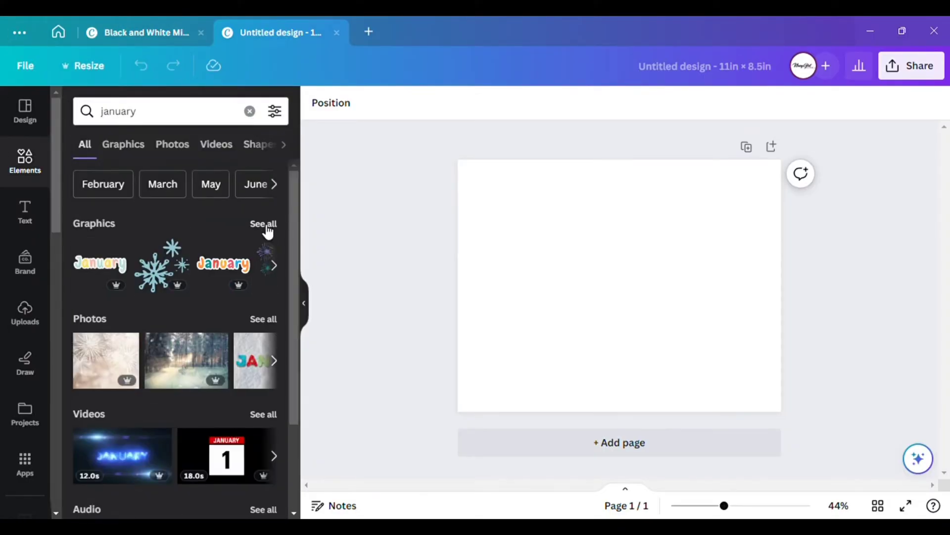
click(268, 228)
click(163, 347)
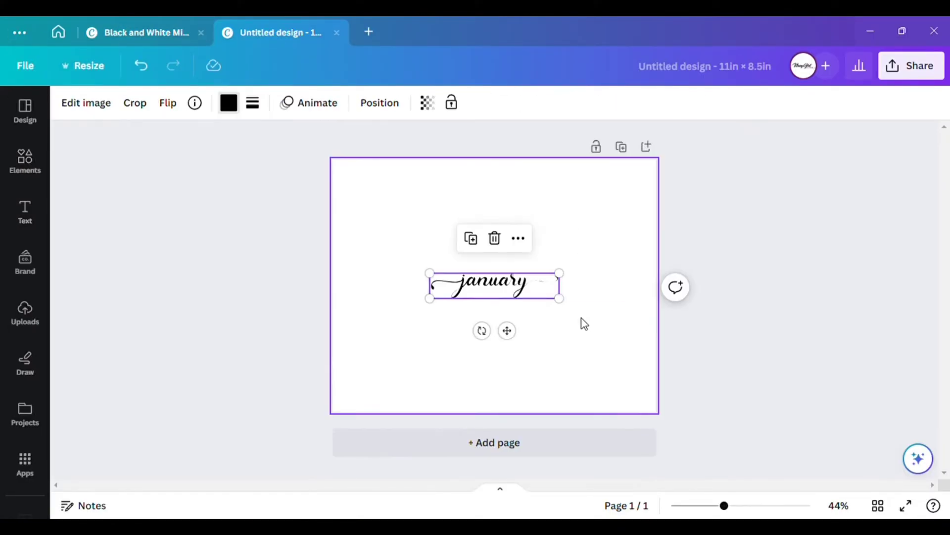
drag(517, 339, 531, 233)
drag(575, 199, 603, 197)
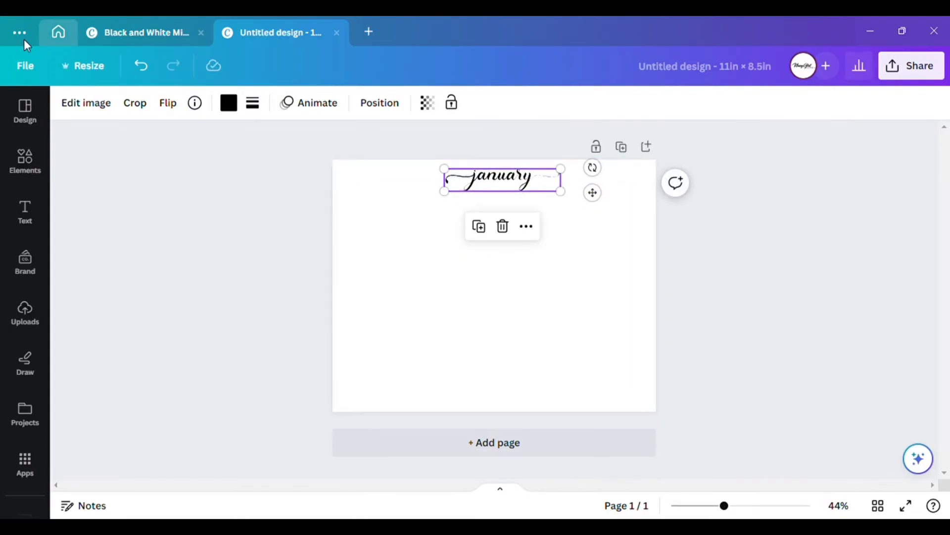
- Clear the 'January' element search and browse the Elements library
click(24, 161)
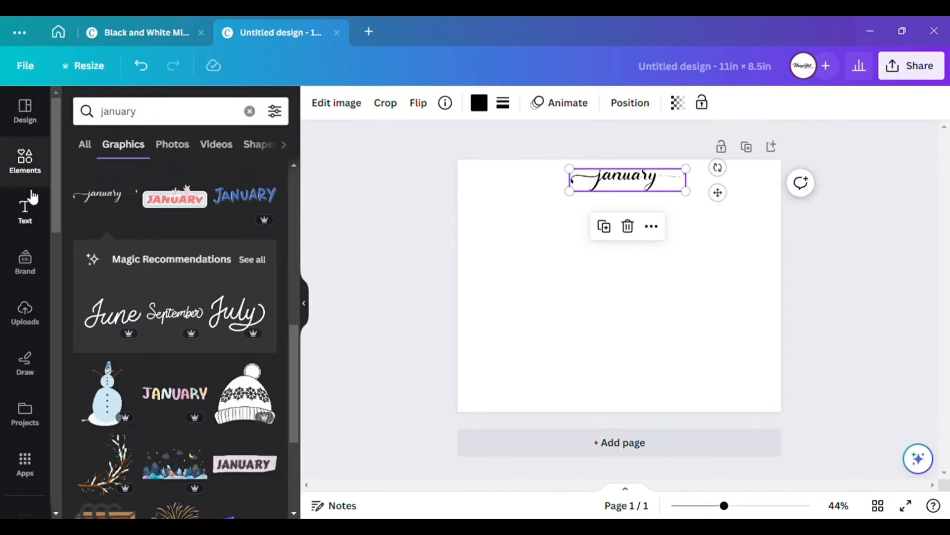
click(250, 110)
scroll(124, 258, down, 5)
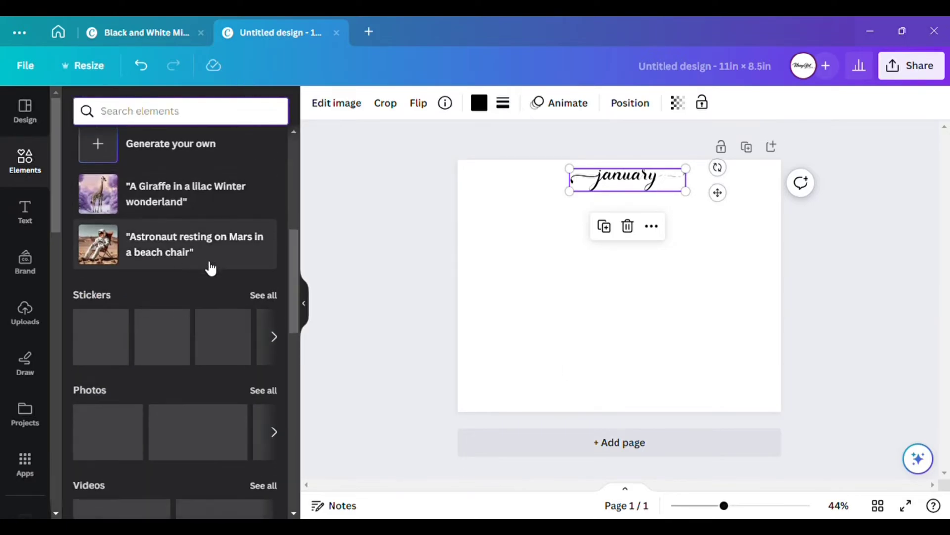
scroll(145, 265, down, 4)
scroll(176, 333, up, 3)
scroll(179, 312, down, 3)
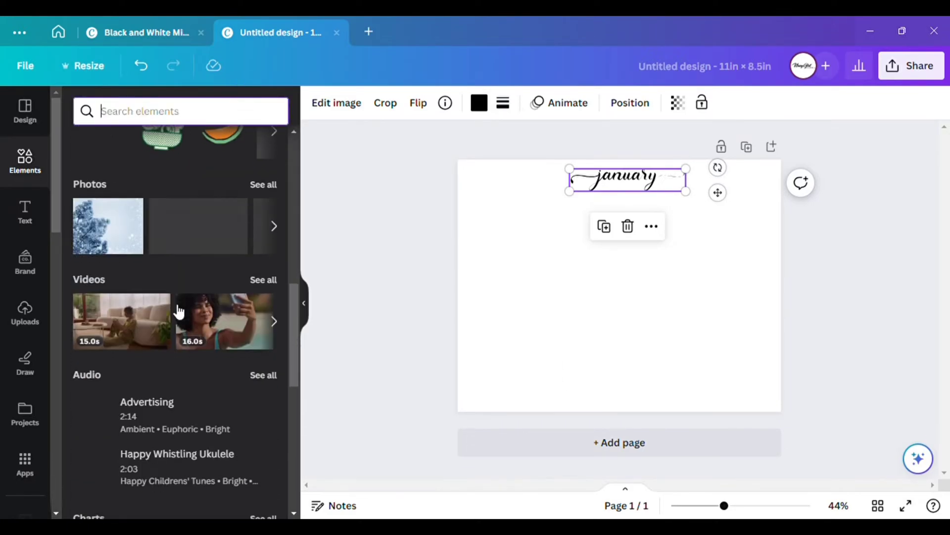
scroll(179, 311, down, 8)
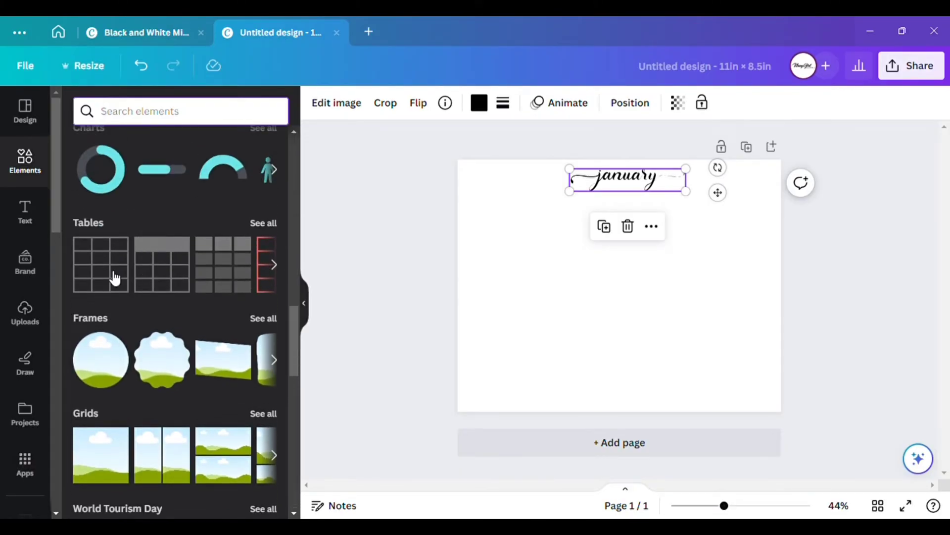
- Insert a plain black-lined table onto the page
click(114, 278)
click(115, 186)
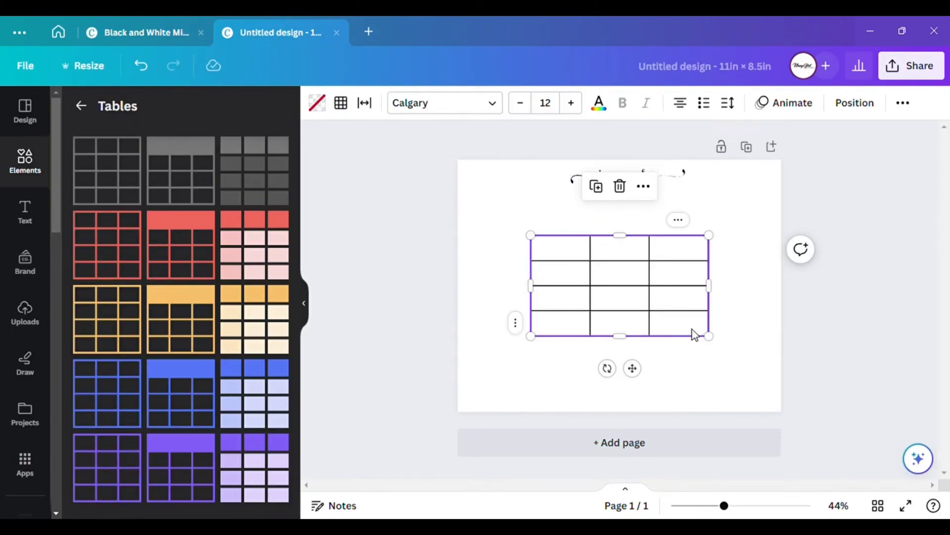
click(305, 303)
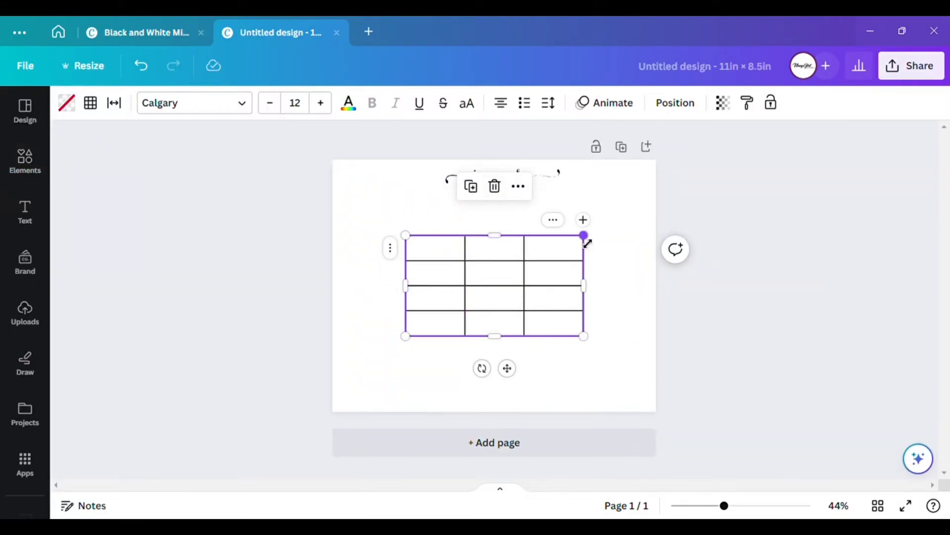
- Expand the table to seven columns and five rows
click(702, 227)
click(546, 247)
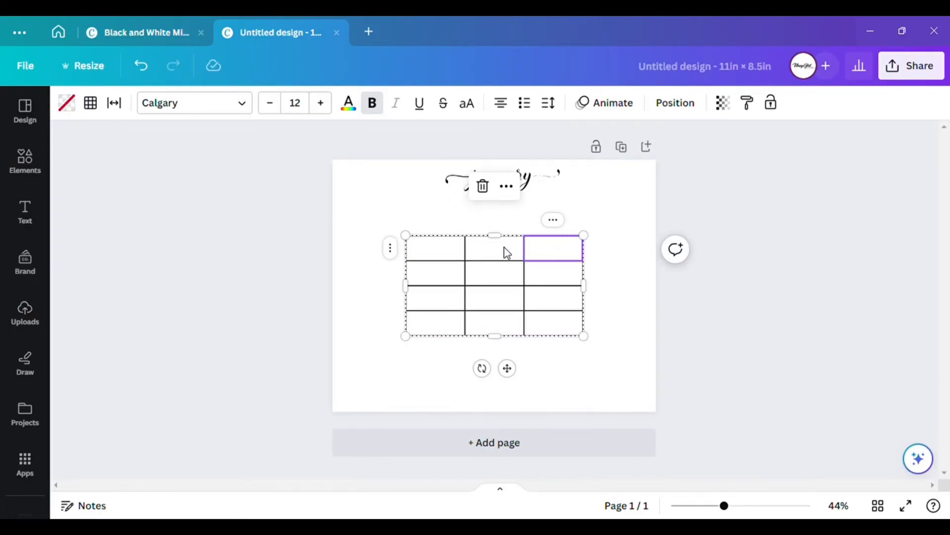
click(557, 221)
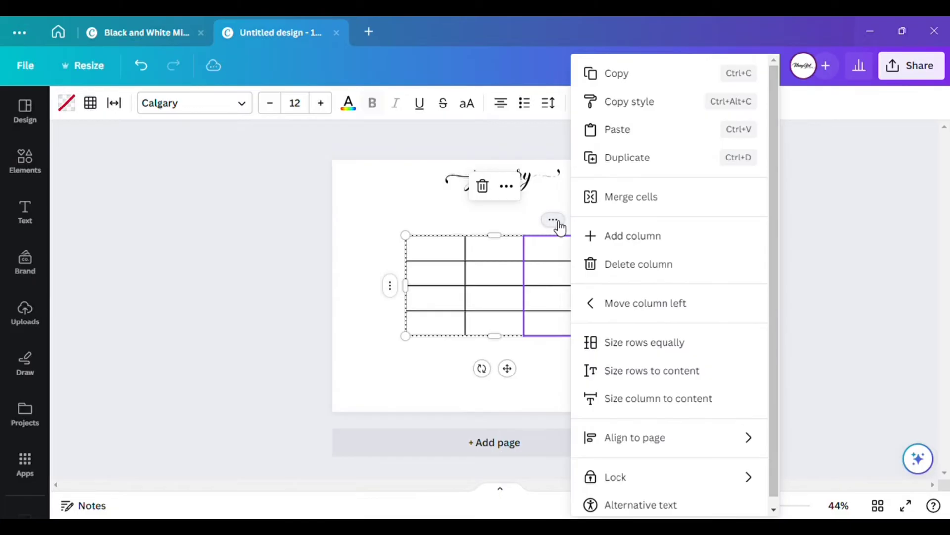
click(661, 237)
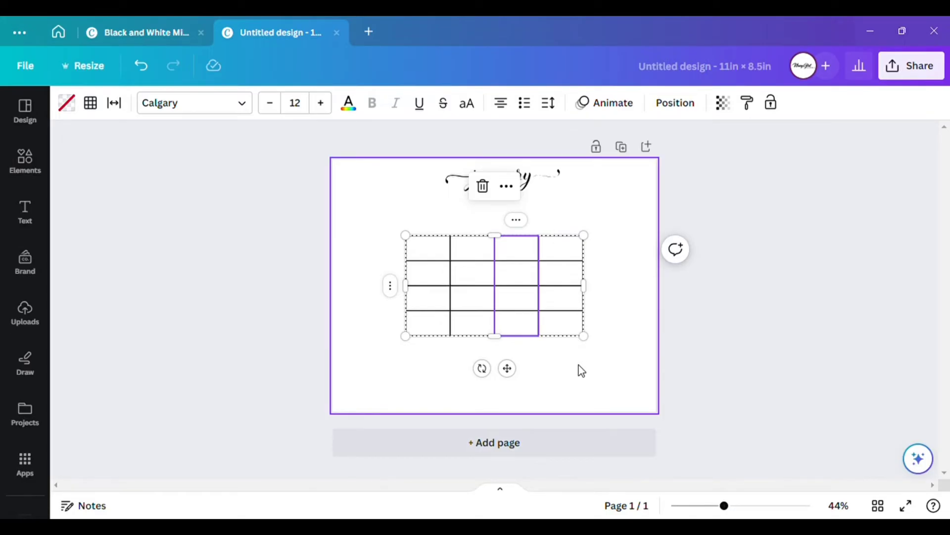
click(516, 220)
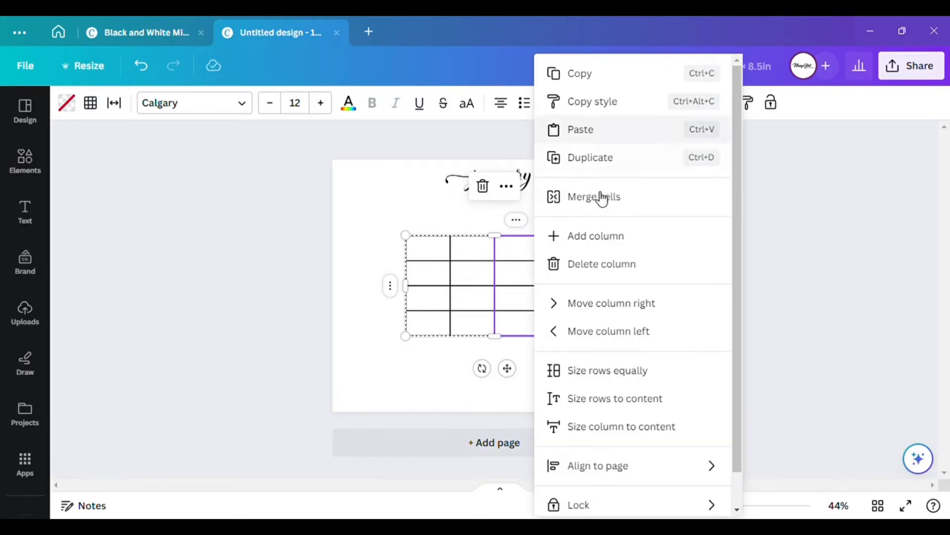
click(616, 241)
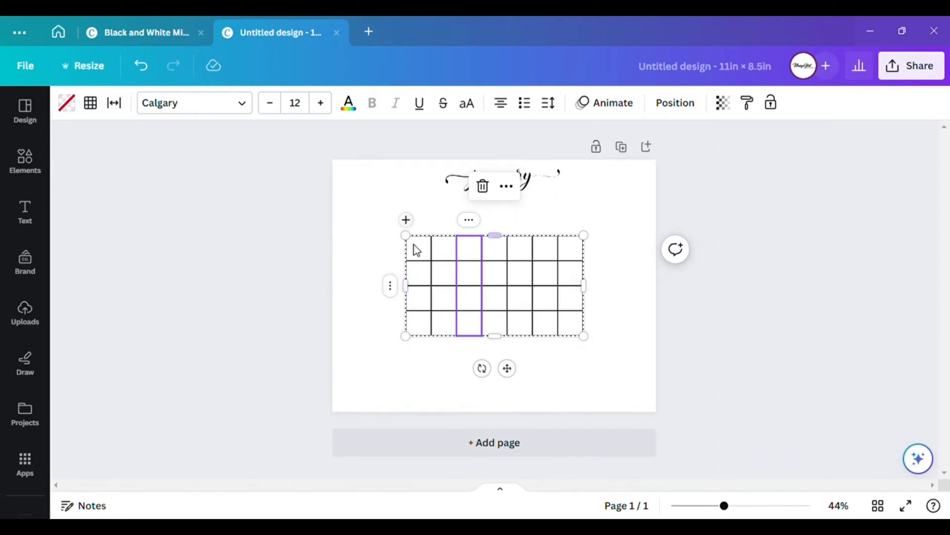
click(410, 342)
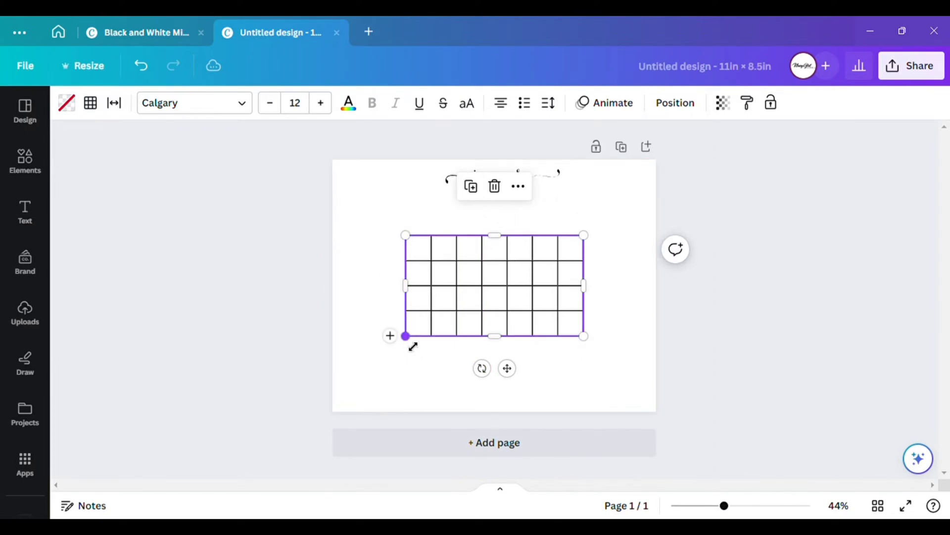
click(416, 322)
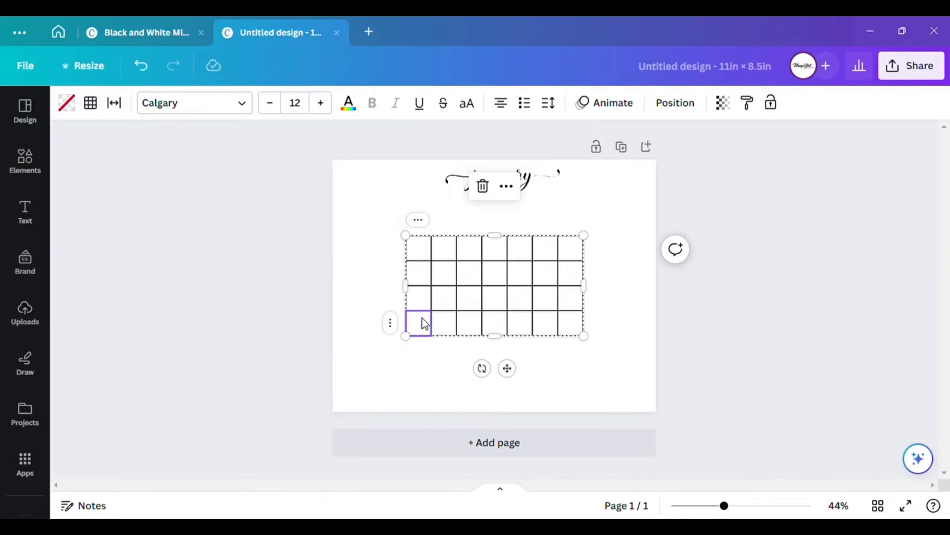
click(391, 324)
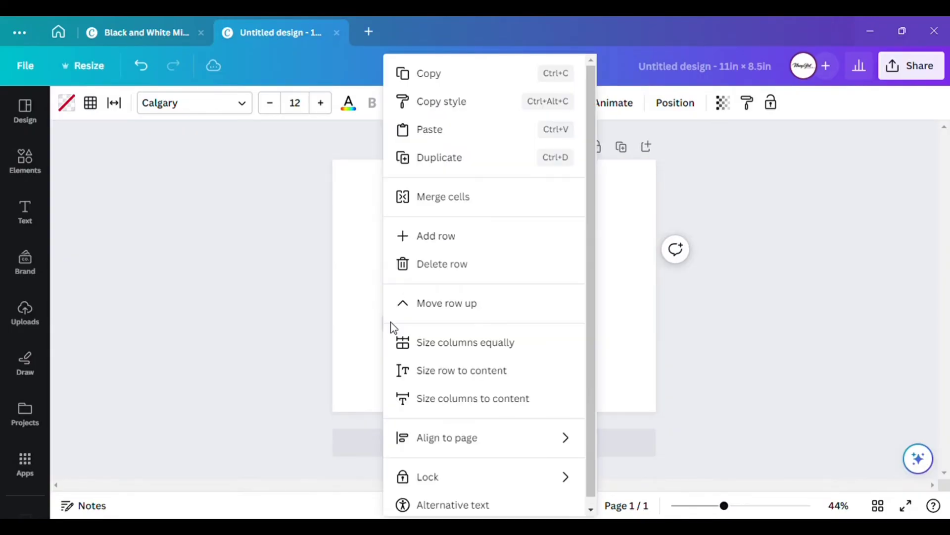
click(435, 237)
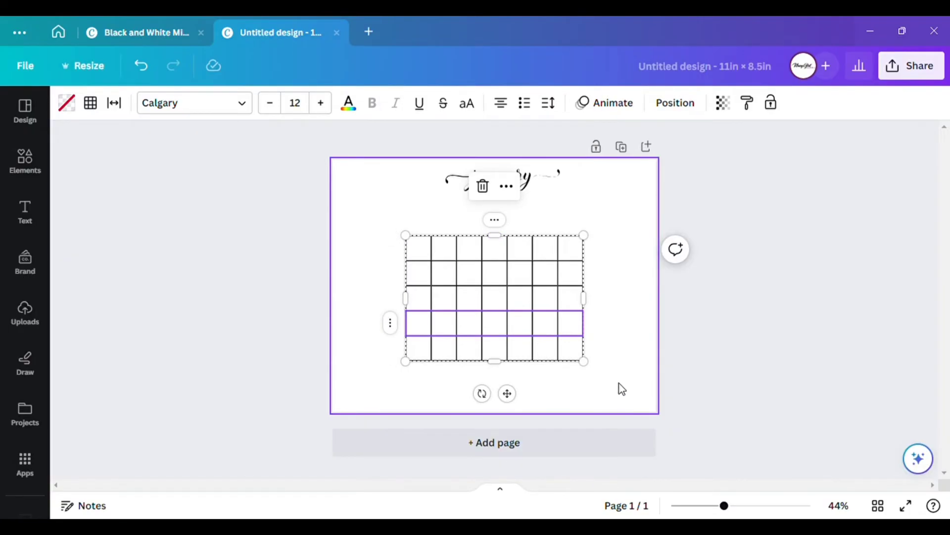
- Stretch the grid across the page beneath the january title
drag(585, 362, 650, 411)
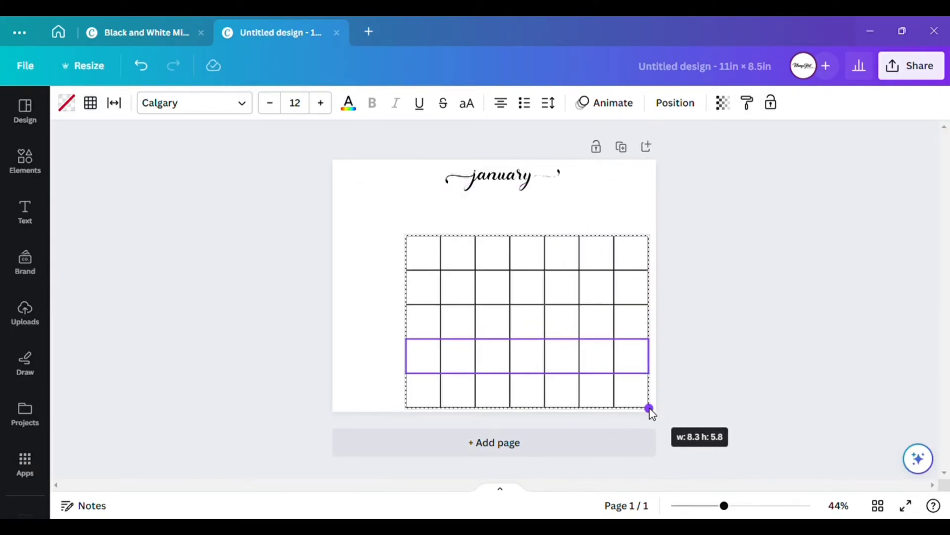
drag(406, 409, 335, 403)
click(24, 161)
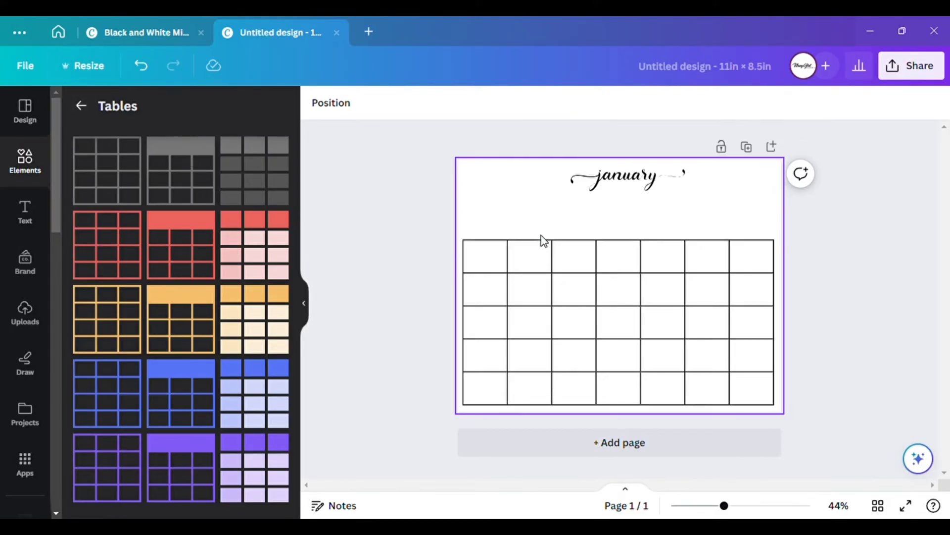
click(82, 109)
- Add a pink square and reshape it into a grid-wide rectangle just below the january title
click(97, 332)
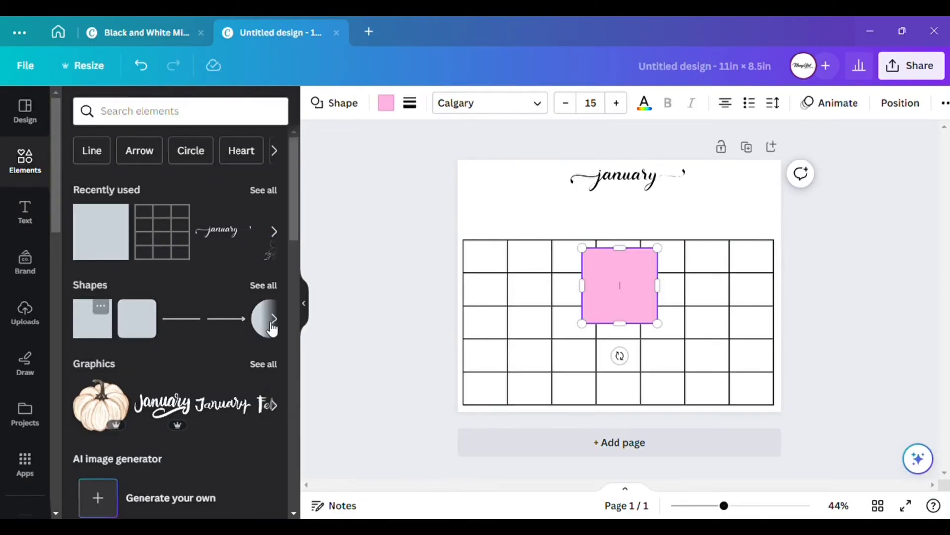
click(303, 303)
drag(515, 307, 659, 228)
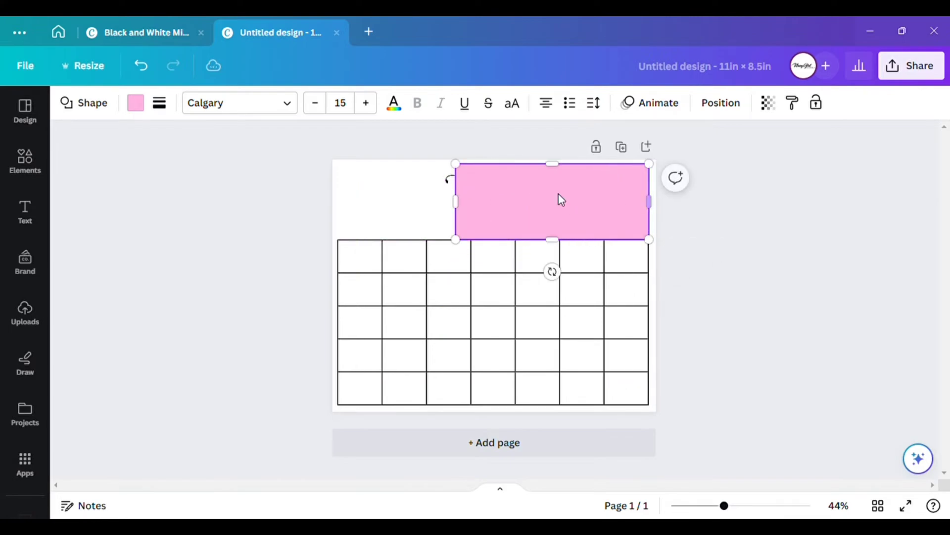
drag(467, 214, 341, 200)
drag(507, 168, 509, 203)
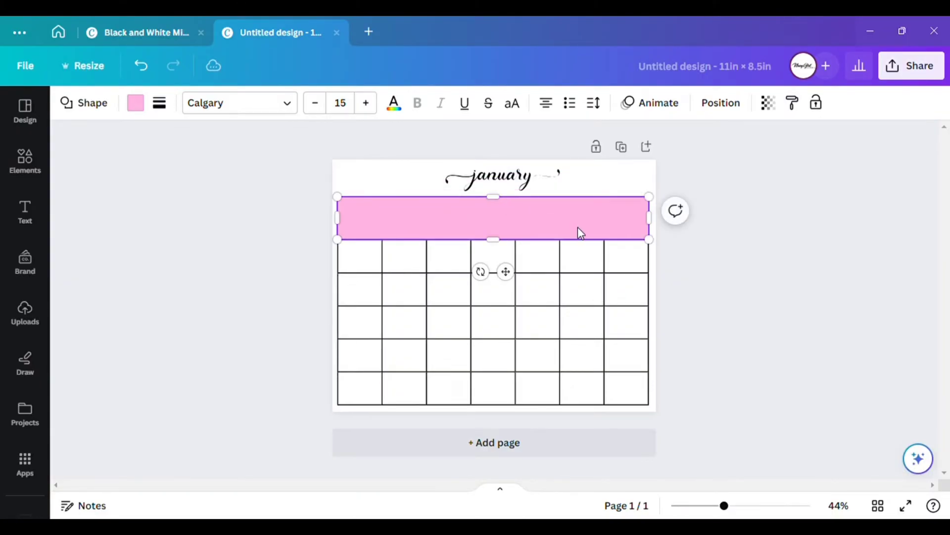
- Fill the rectangle black and give it a solid border
scroll(730, 212, up, 3)
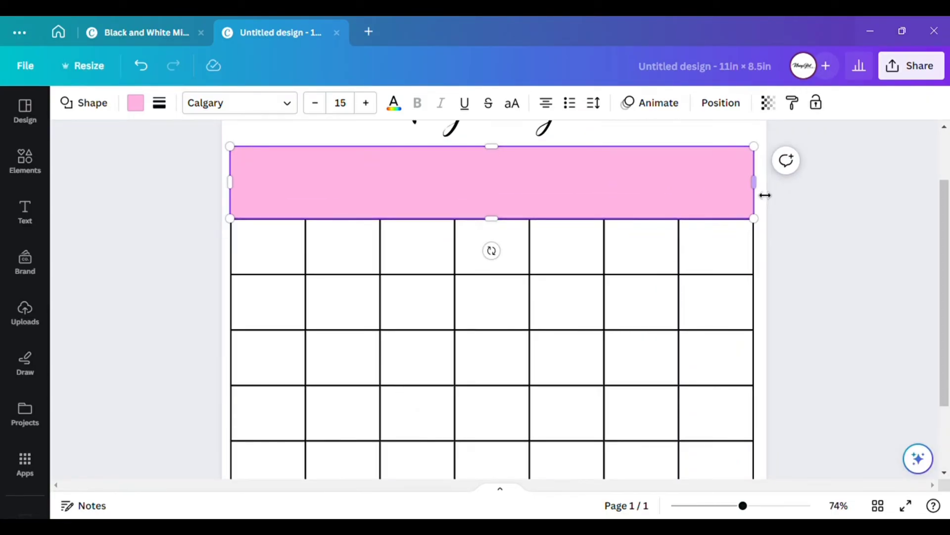
scroll(651, 275, down, 3)
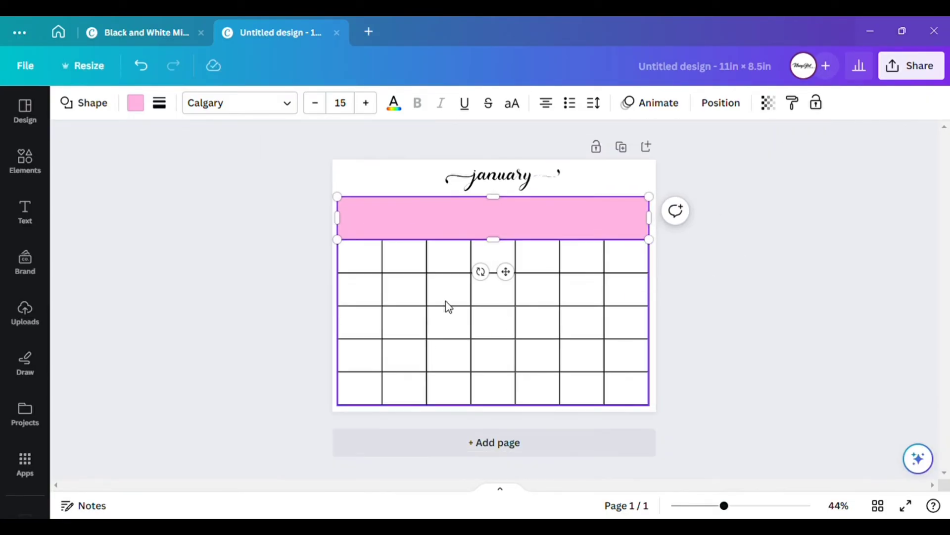
click(341, 301)
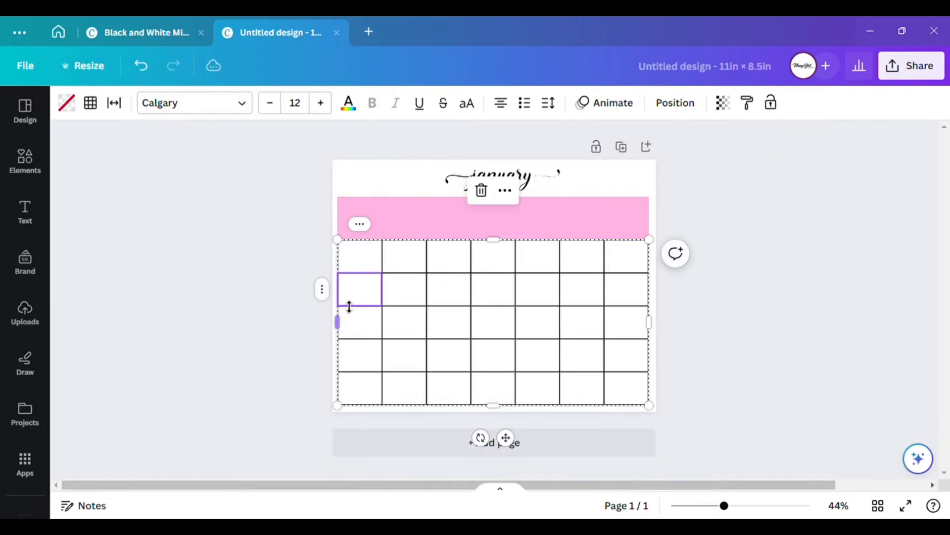
click(746, 239)
click(643, 199)
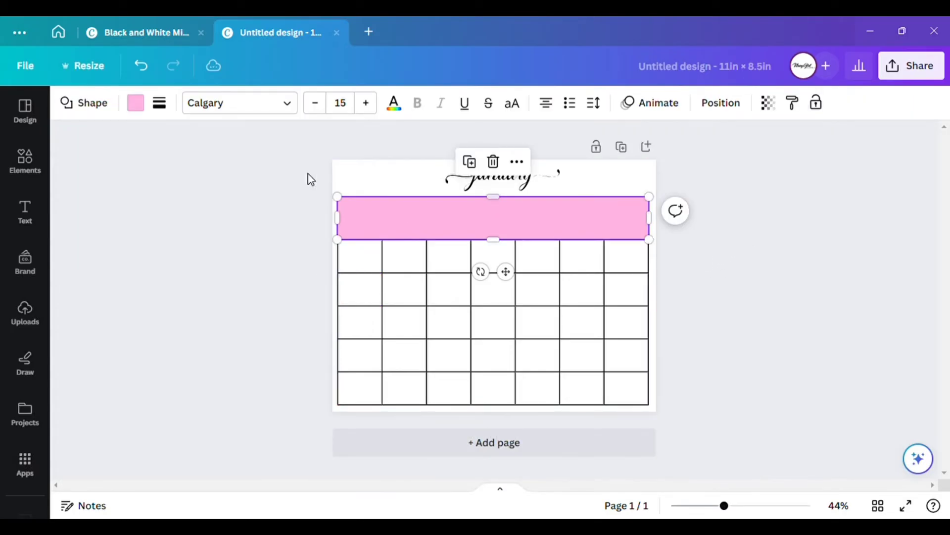
click(134, 104)
click(119, 295)
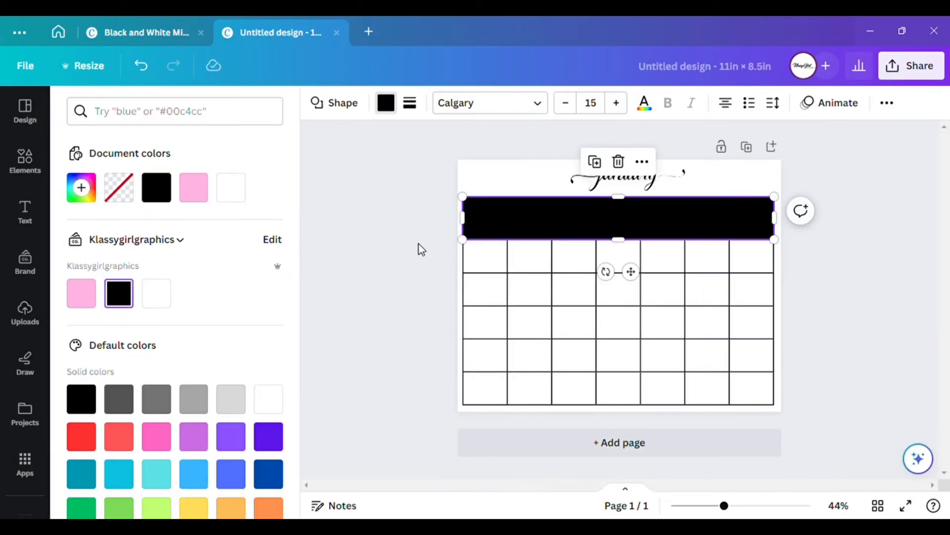
click(410, 102)
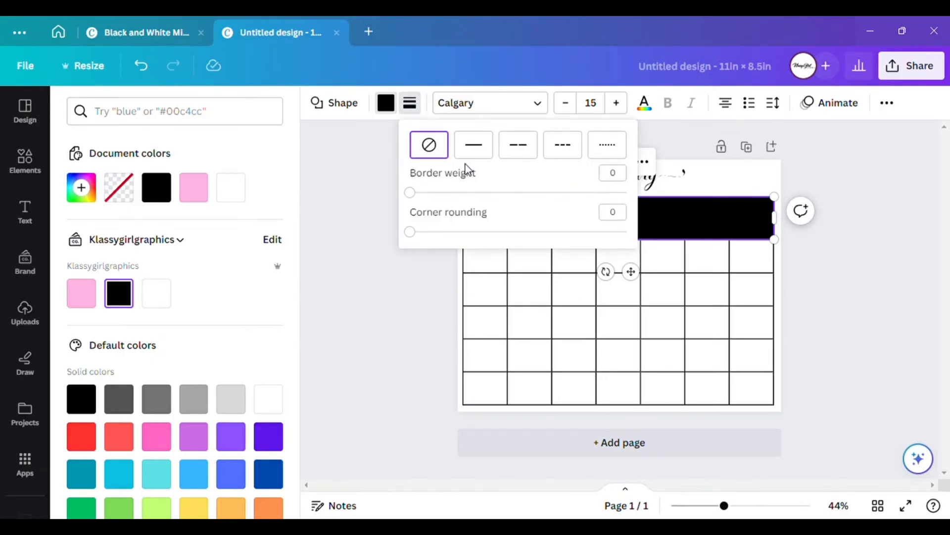
drag(419, 196, 420, 196)
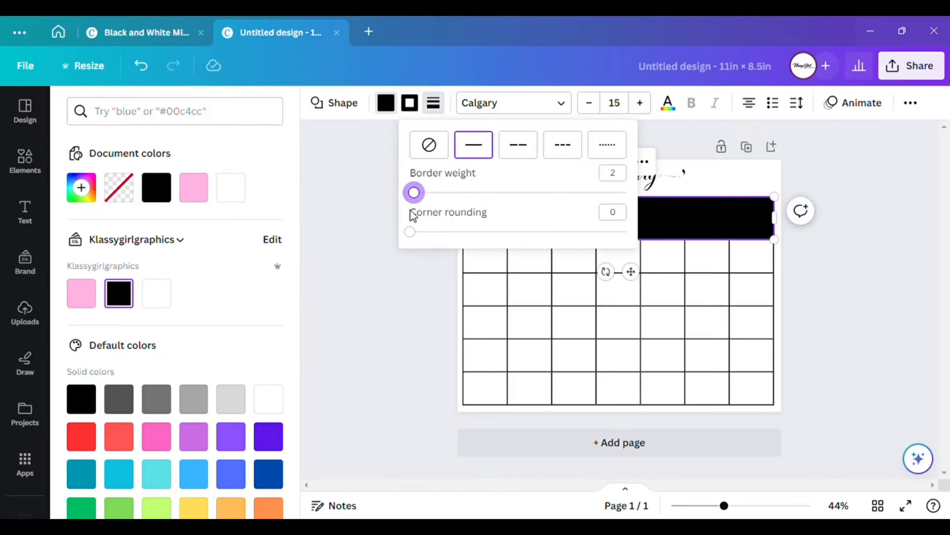
click(361, 244)
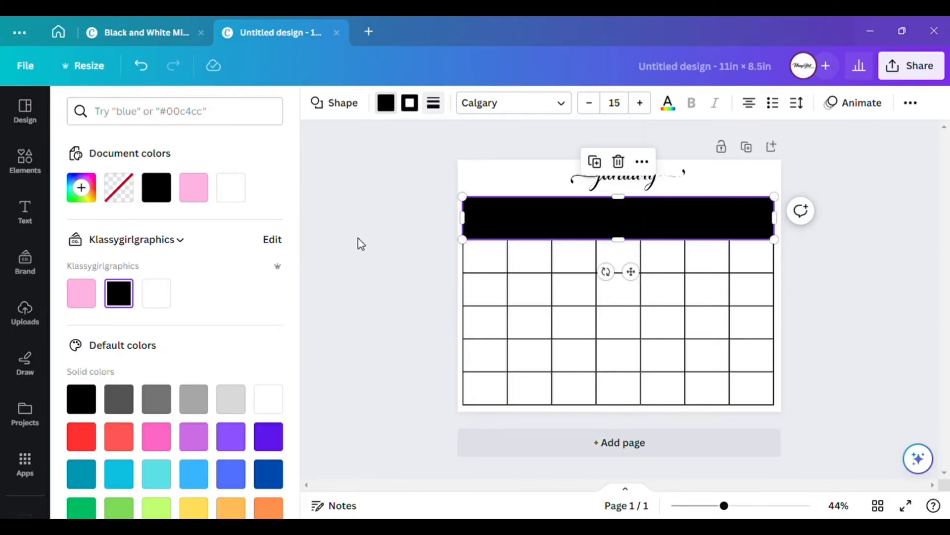
click(395, 106)
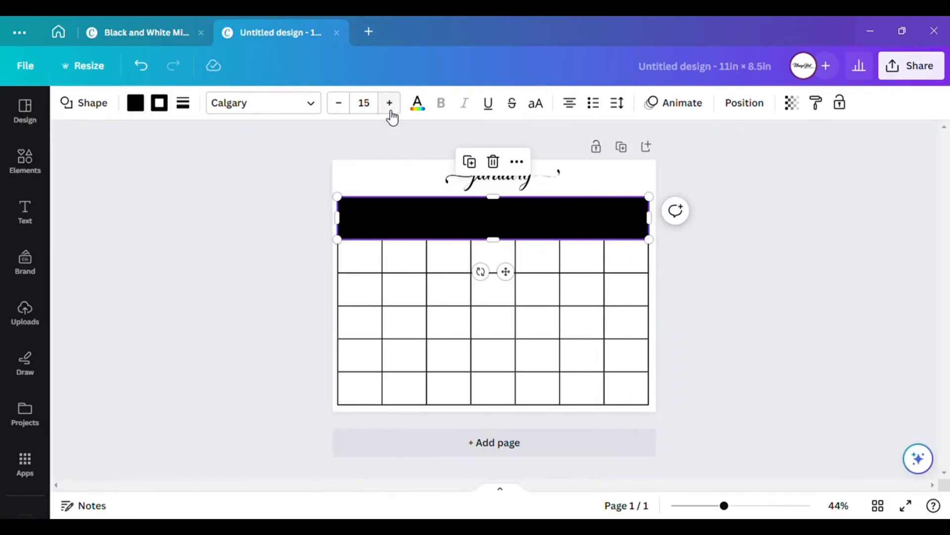
- Remove the rectangle's fill so only the black outline remains
click(137, 105)
click(121, 187)
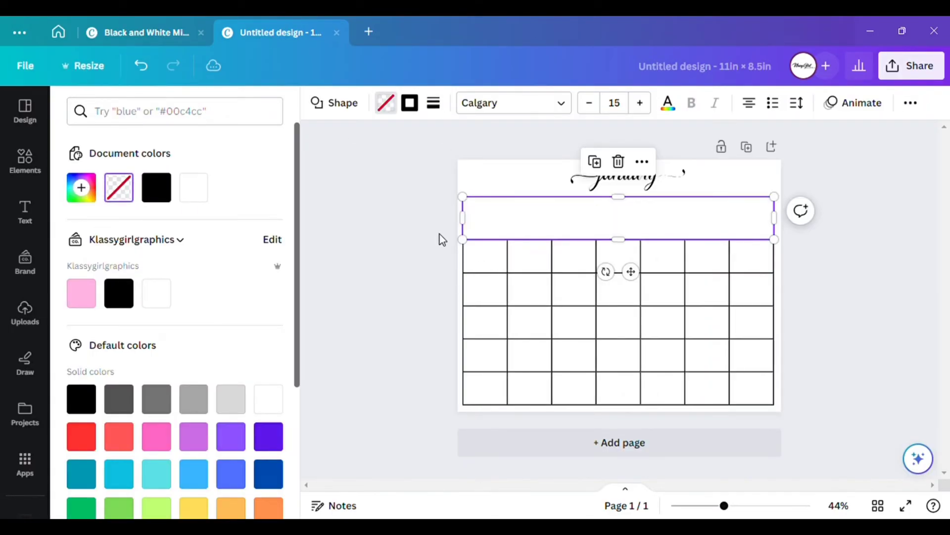
click(439, 234)
click(600, 295)
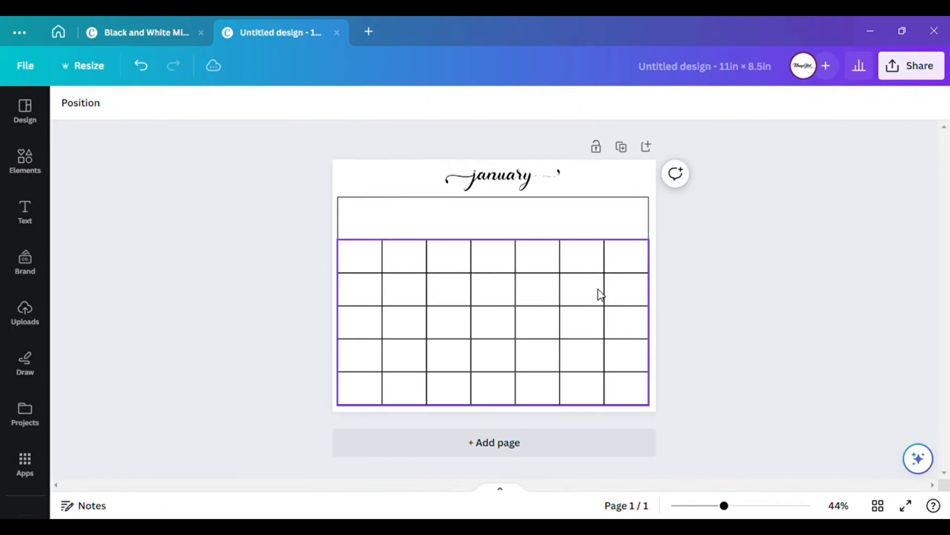
- Try turquoise, purple, dark blue, orange and yellow grid lines, then settle on black
scroll(419, 281, up, 3)
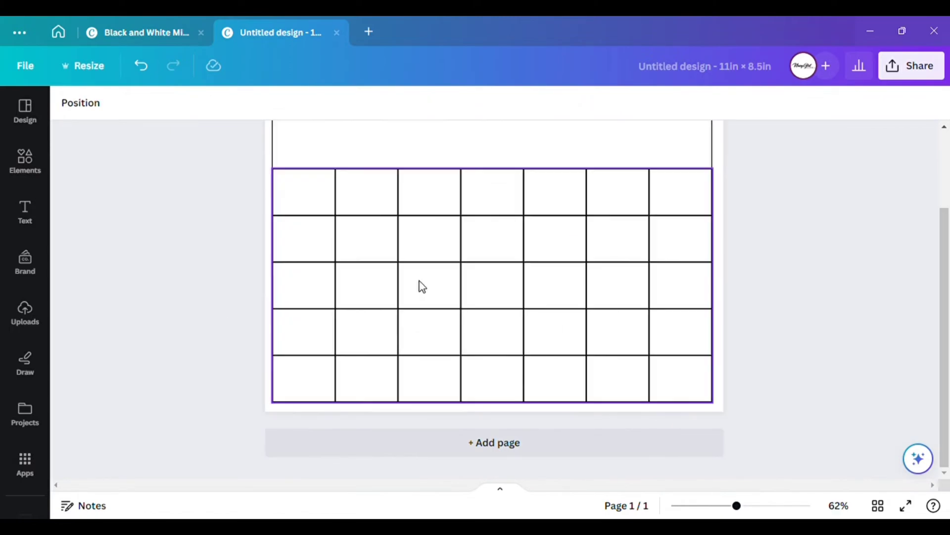
click(540, 282)
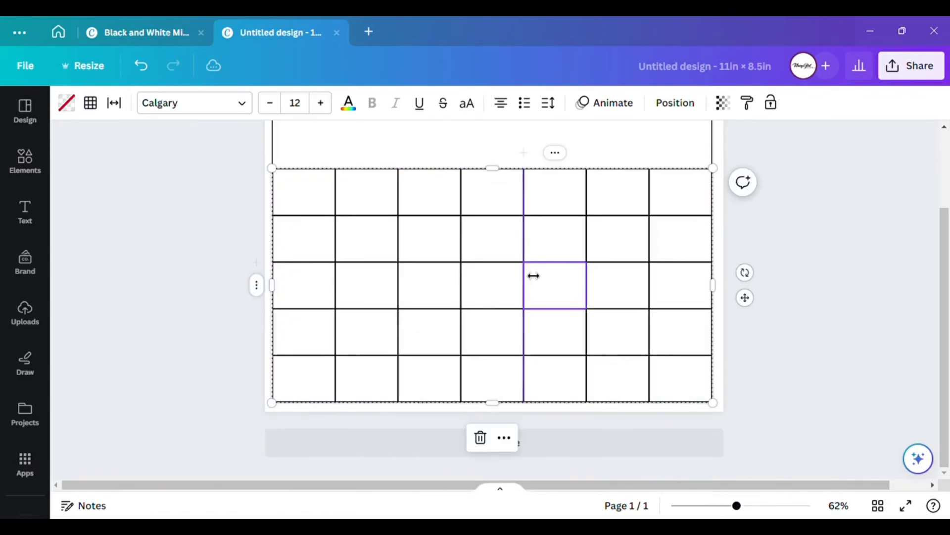
click(275, 406)
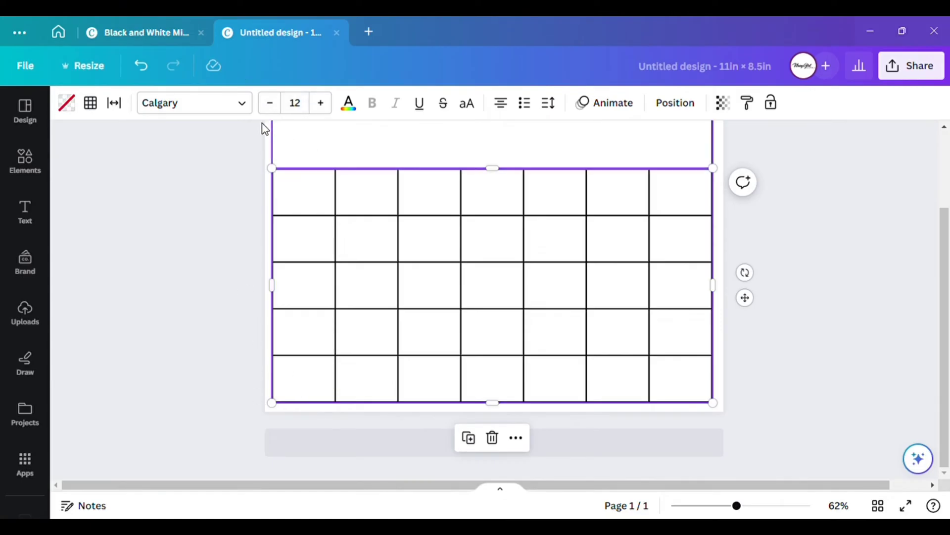
click(101, 105)
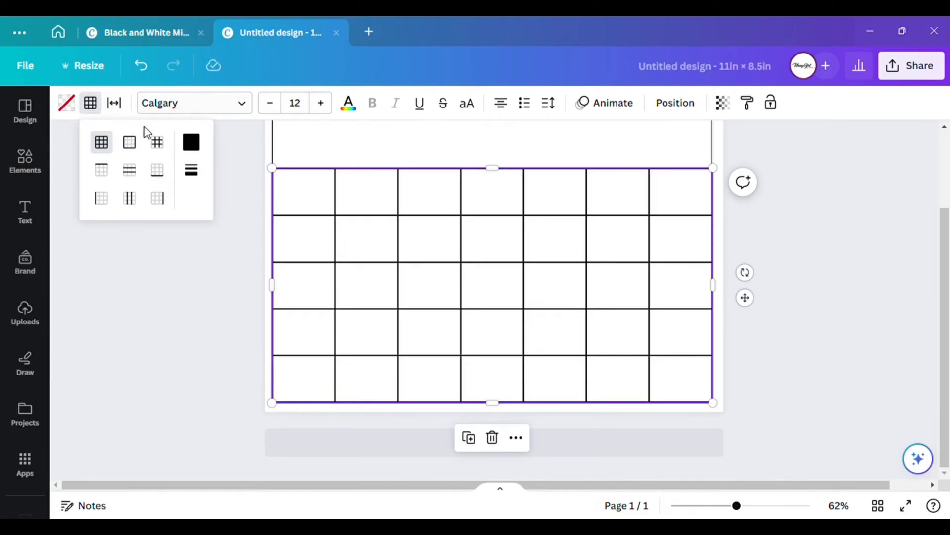
click(201, 143)
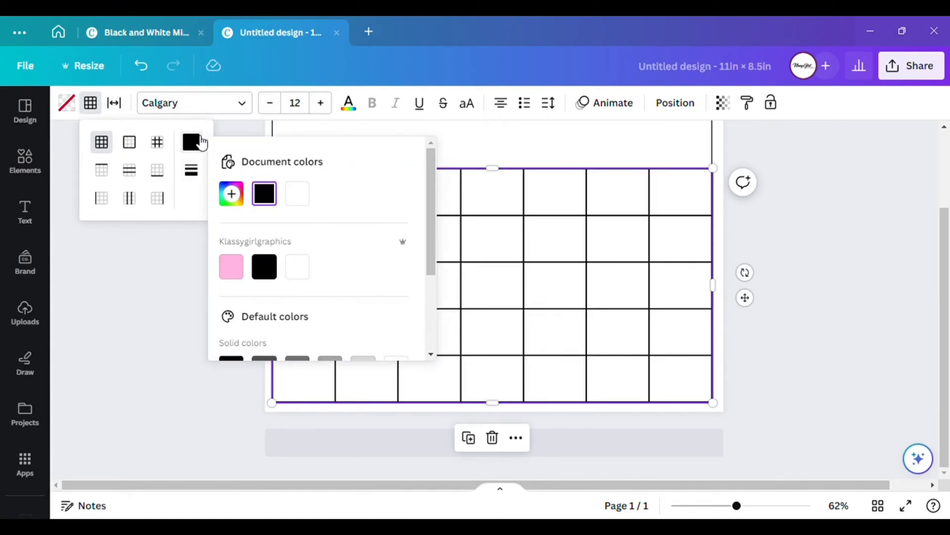
scroll(275, 293, down, 3)
click(264, 304)
click(400, 276)
click(396, 304)
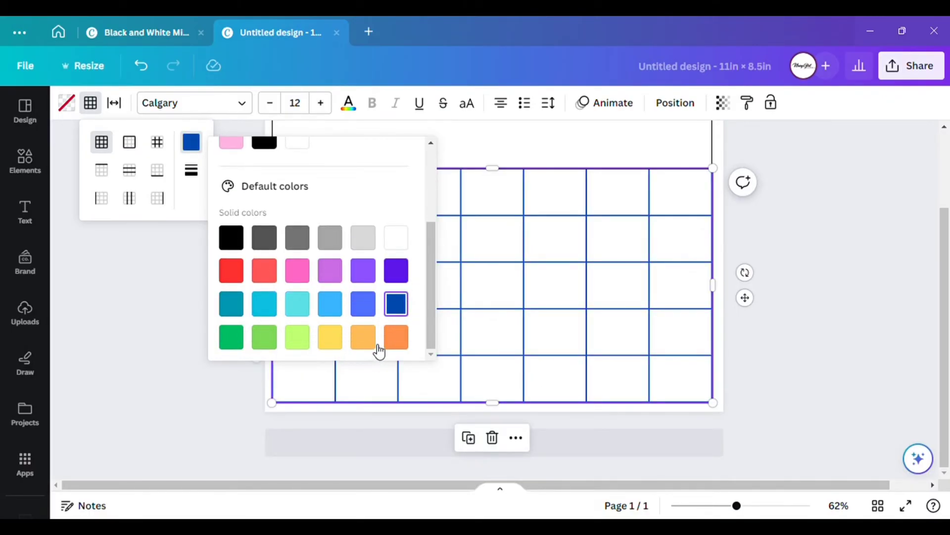
click(363, 337)
click(330, 336)
click(235, 243)
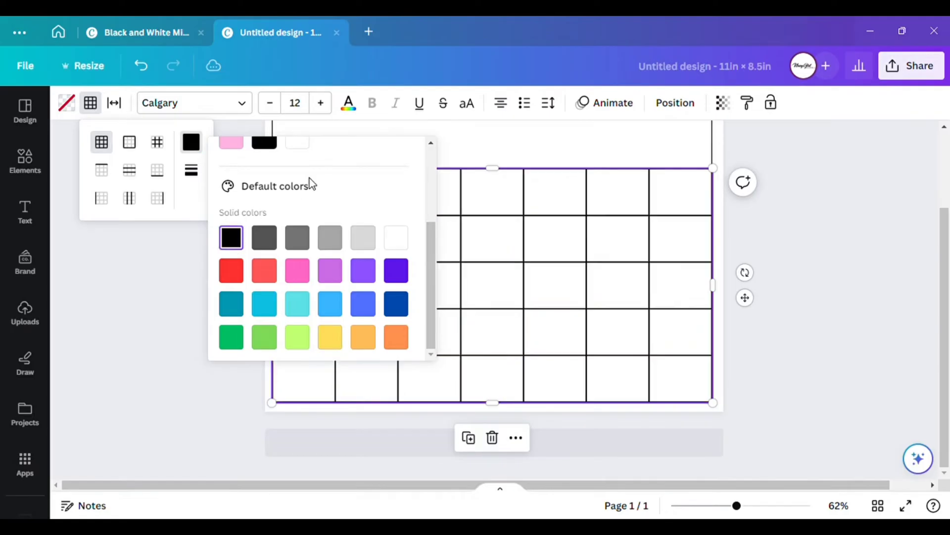
scroll(251, 192, up, 3)
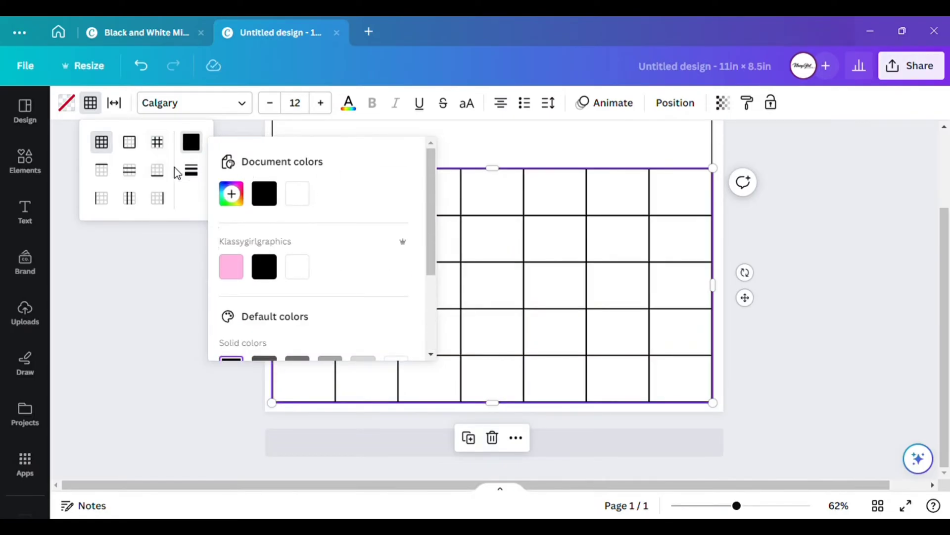
click(198, 240)
- Thin the grid lines to a border weight of 2
click(195, 180)
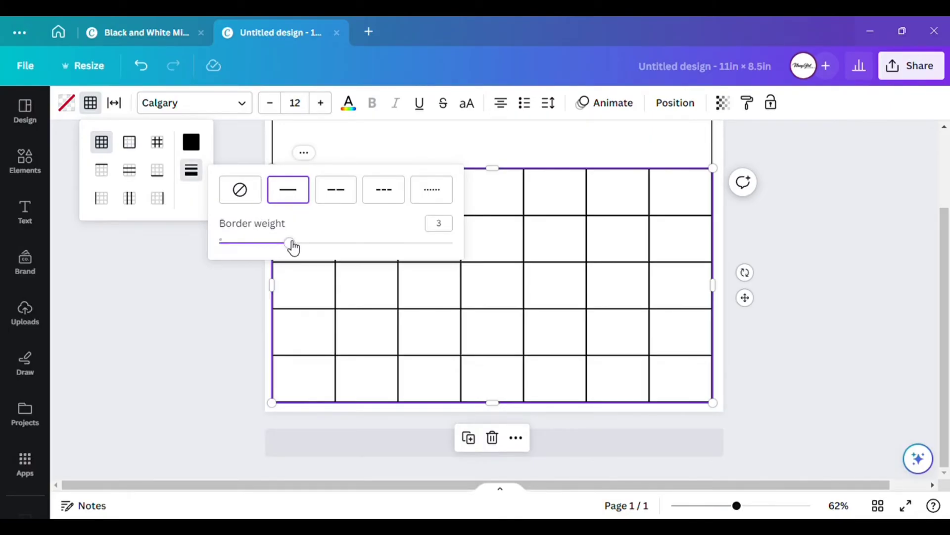
drag(293, 246, 263, 248)
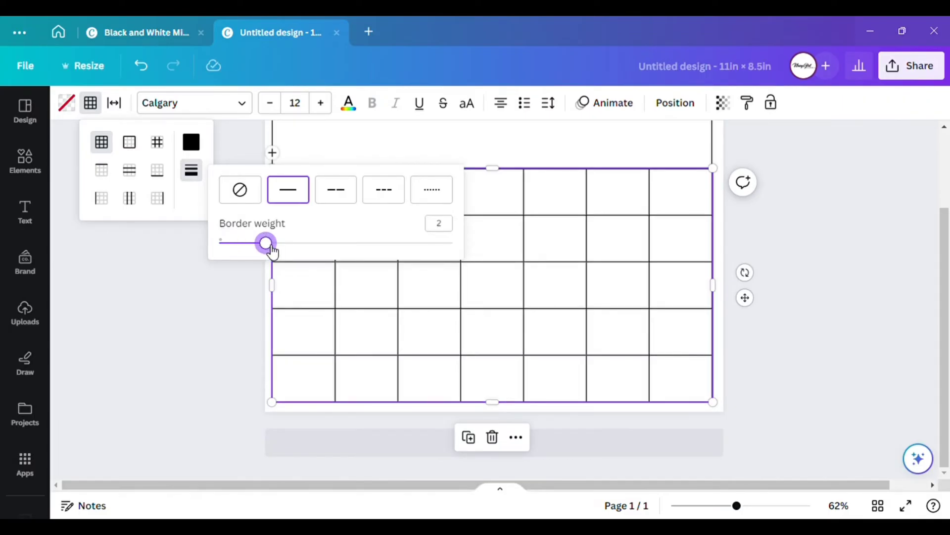
click(272, 171)
- Increase the table's spacing to 7
click(272, 169)
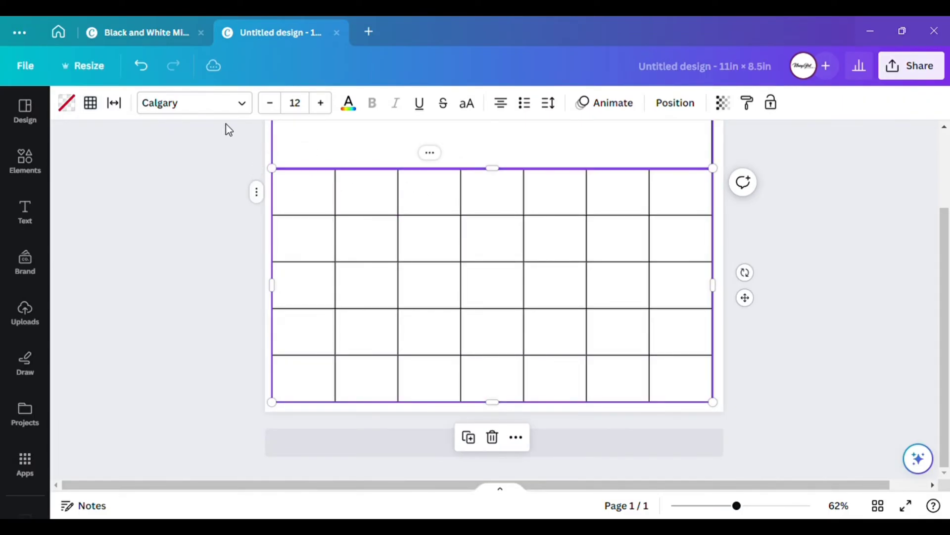
click(121, 110)
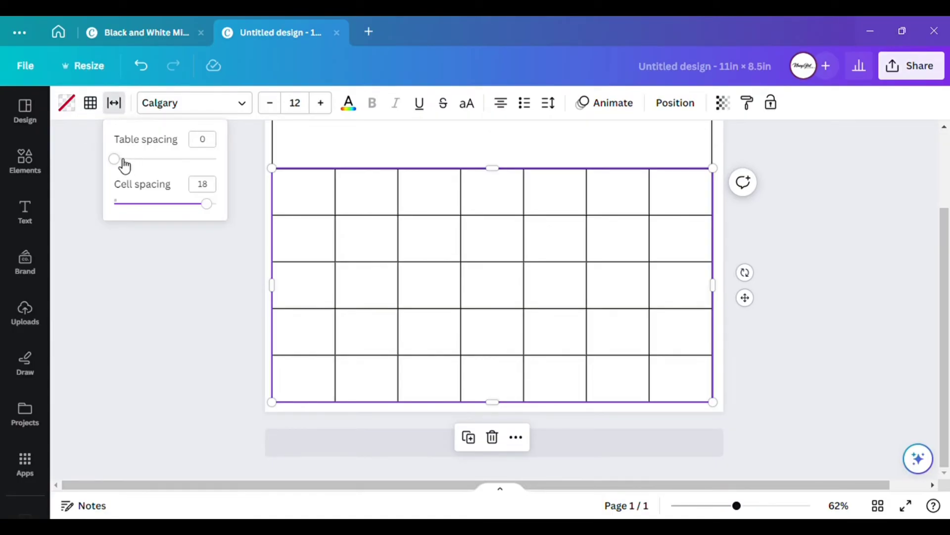
mouse_move(216, 213)
mouse_down()
mouse_move(178, 210)
mouse_move(214, 214)
mouse_up()
mouse_move(117, 166)
mouse_down()
mouse_move(173, 176)
mouse_move(115, 157)
mouse_up()
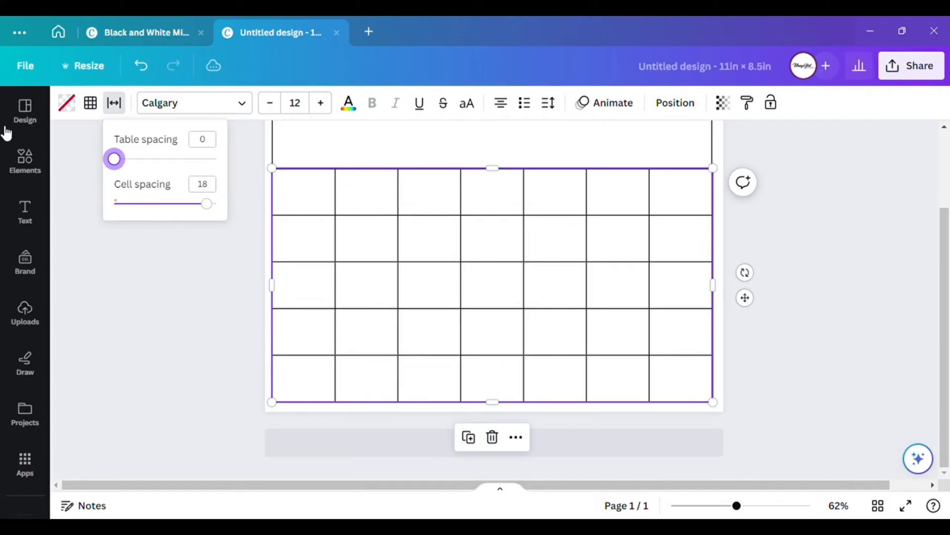
- Nudge the table's top edge up slightly
click(822, 219)
scroll(798, 229, up, 2)
scroll(762, 226, down, 1)
click(693, 233)
drag(713, 223, 713, 206)
- Add a large '24' text label at the top right beside the january title
click(500, 140)
scroll(500, 140, down, 1)
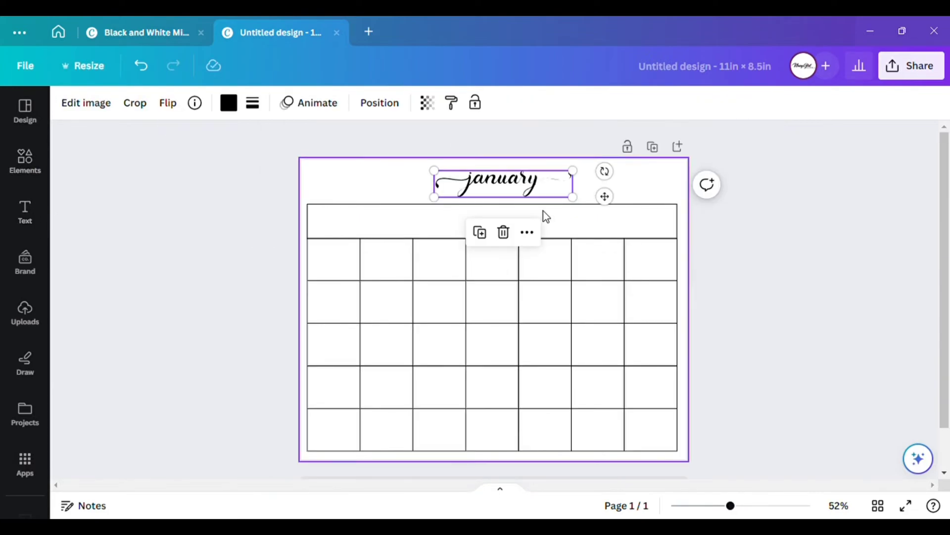
text(t)
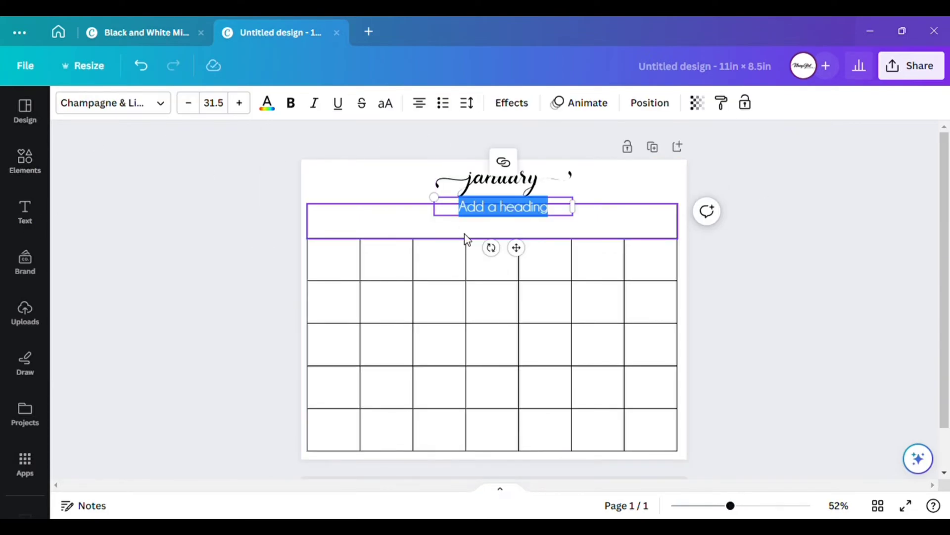
text(24)
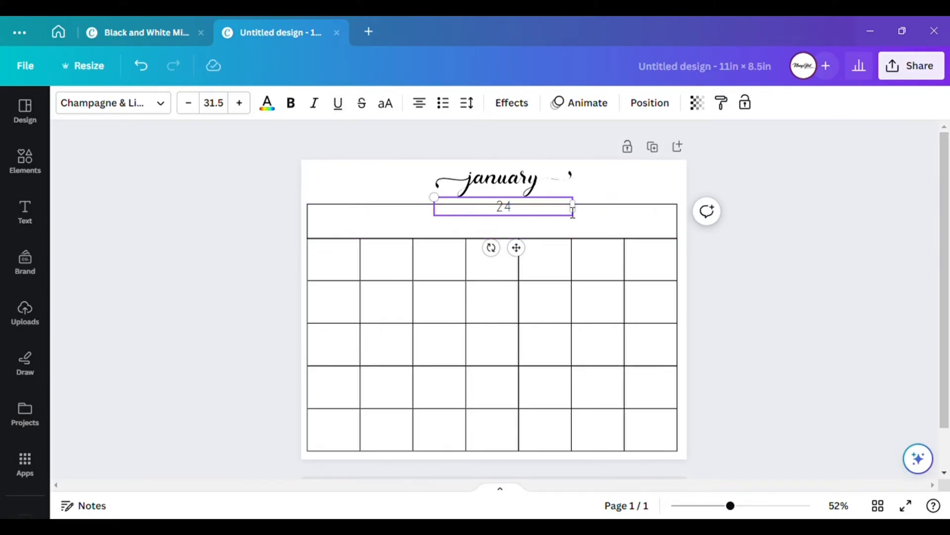
drag(582, 216, 568, 174)
drag(635, 168, 634, 165)
drag(657, 223, 678, 236)
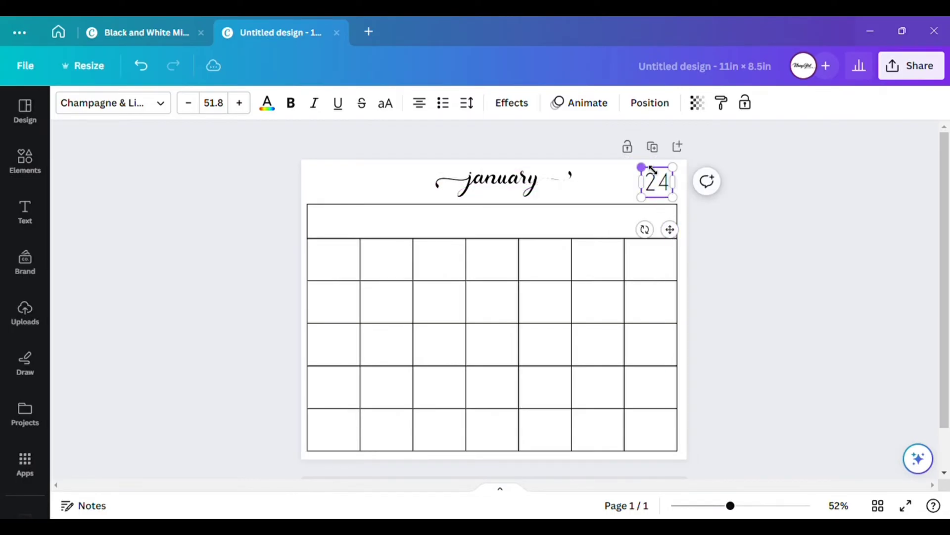
click(483, 134)
click(656, 189)
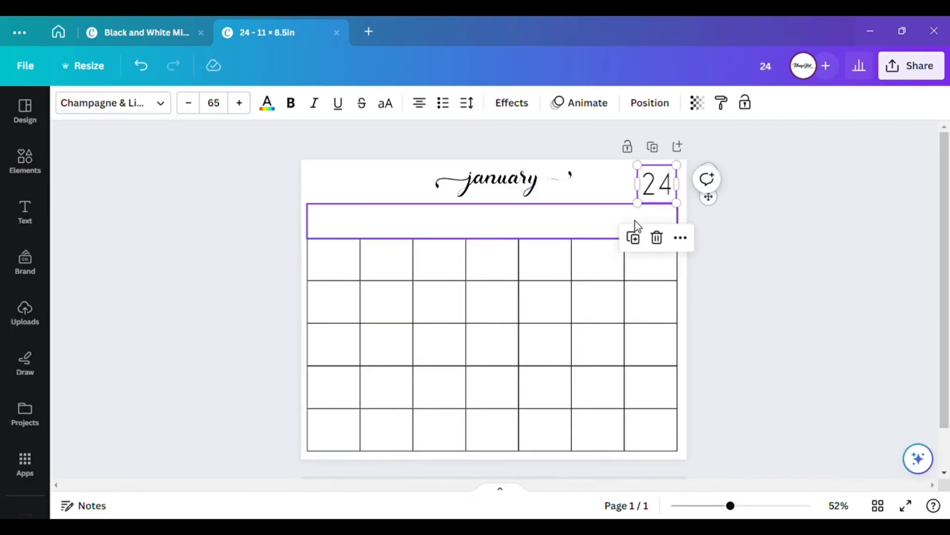
key(ctrl+z)
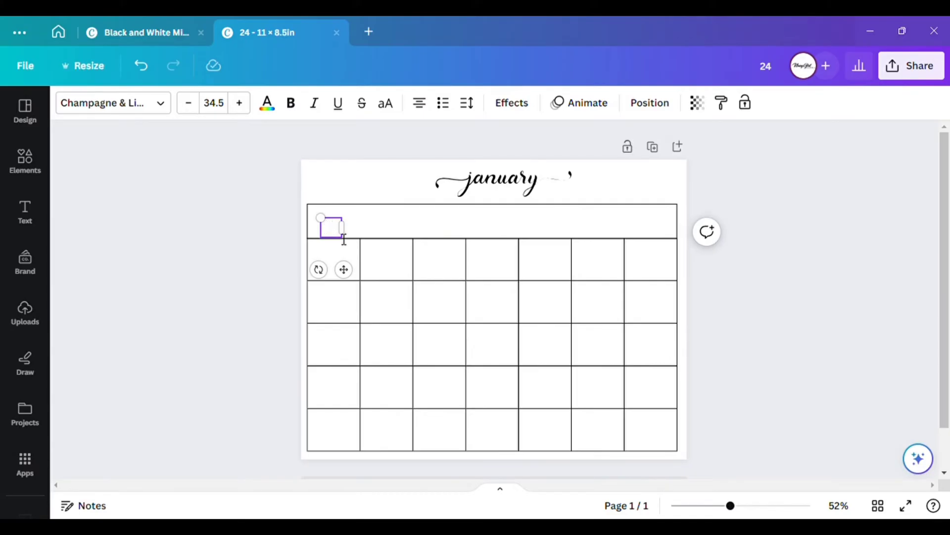
- Create a 'Sunday' label and widen it onto one line
text(unday)
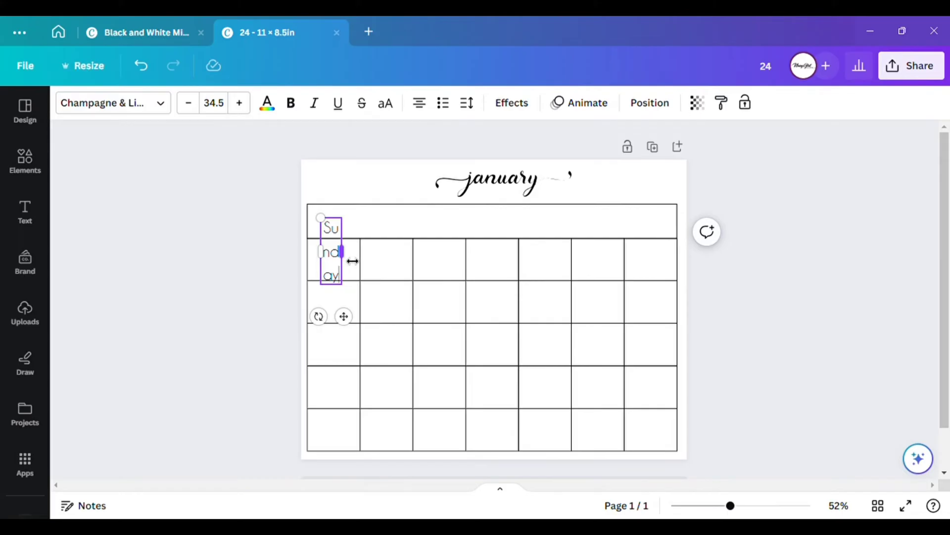
drag(353, 261, 293, 241)
scroll(359, 275, up, 2)
- Duplicate the Sunday label across all seven grid columns
click(321, 274)
drag(373, 275, 382, 275)
click(346, 187)
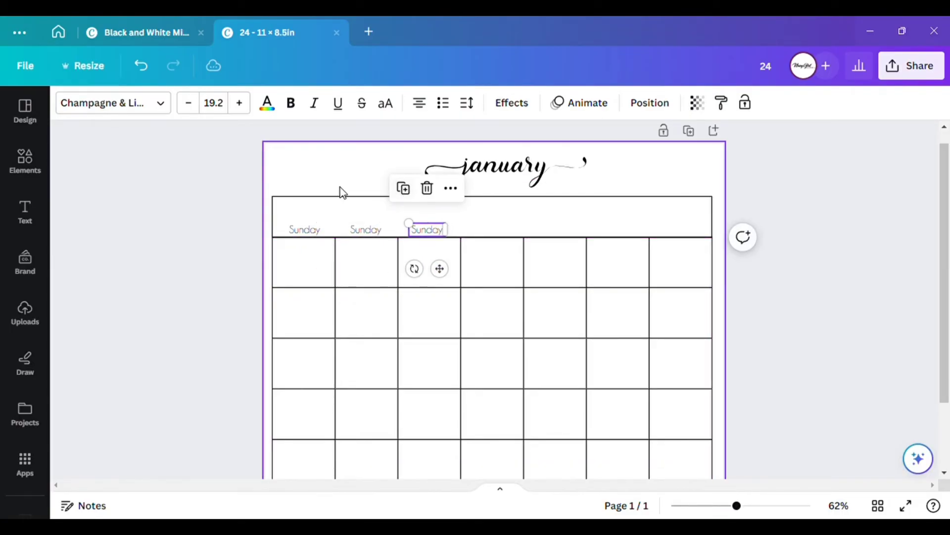
click(402, 187)
click(466, 189)
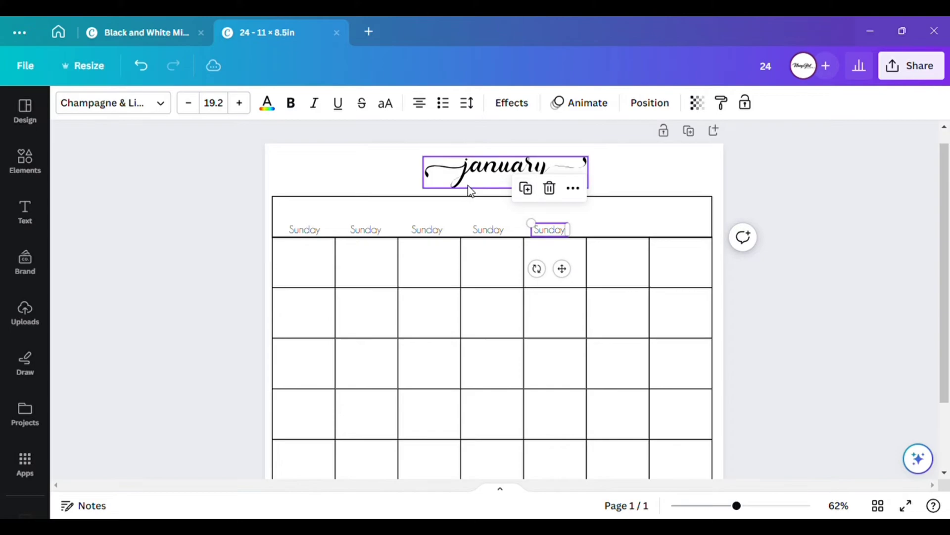
click(526, 188)
click(587, 188)
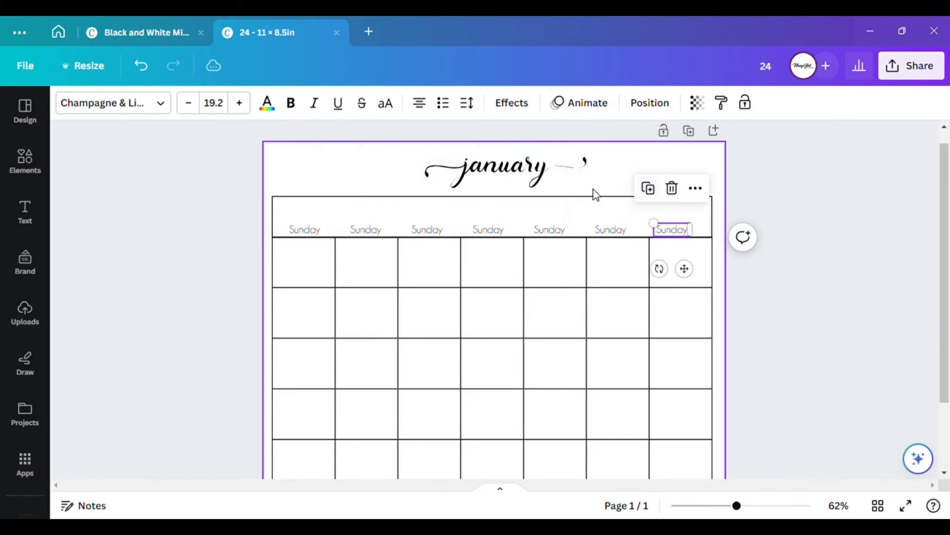
click(716, 243)
click(681, 232)
drag(681, 233, 720, 233)
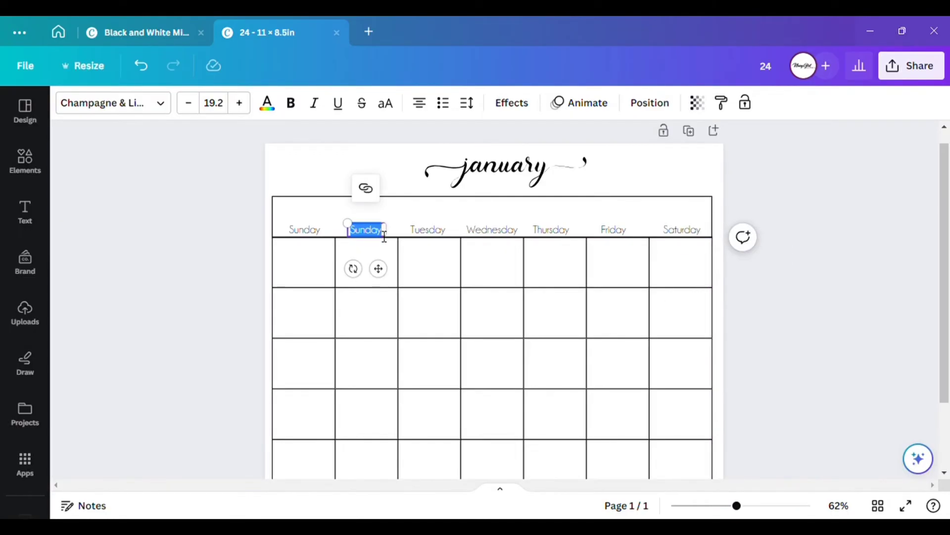
- Retype a copied label as Monday
text(Mo)
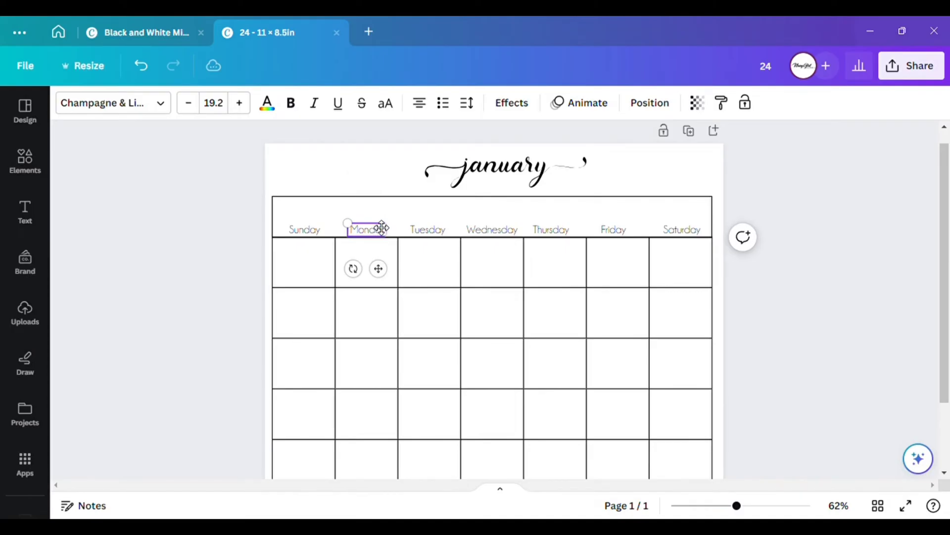
click(607, 378)
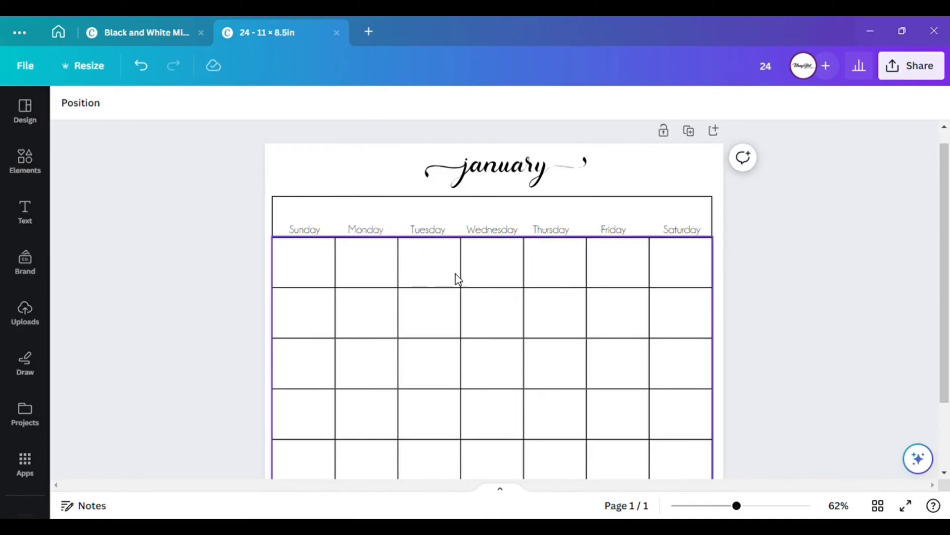
scroll(476, 327, down, 3)
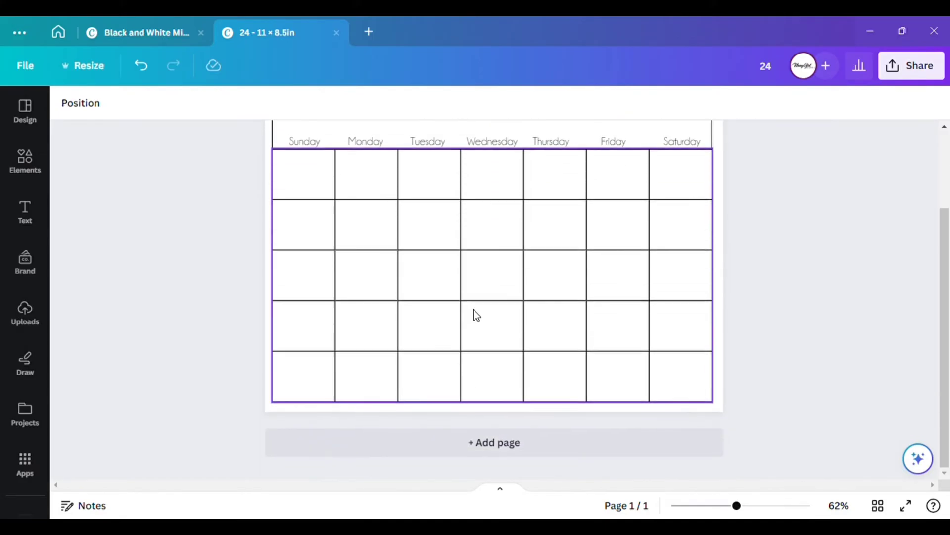
scroll(475, 317, up, 2)
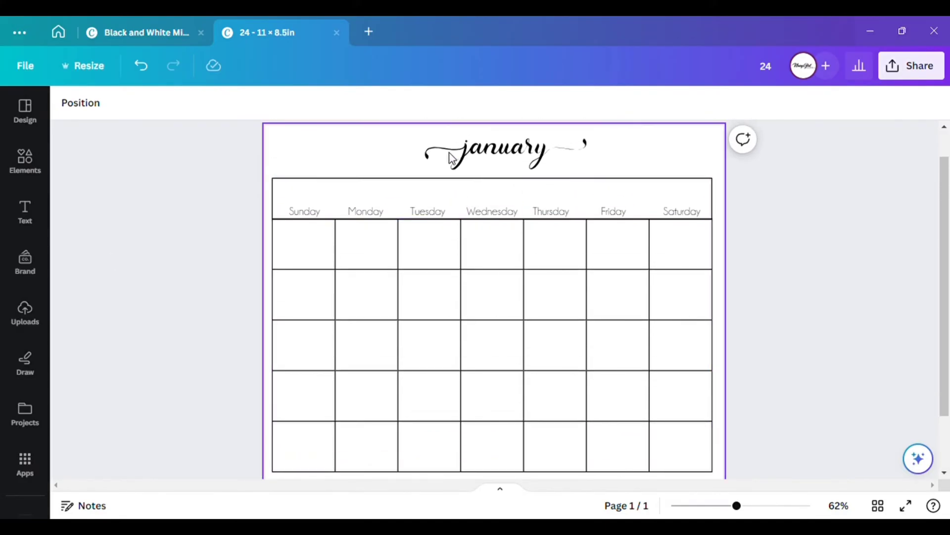
- Delete the empty header box and move down and enlarge the january title
drag(441, 149, 435, 171)
click(666, 145)
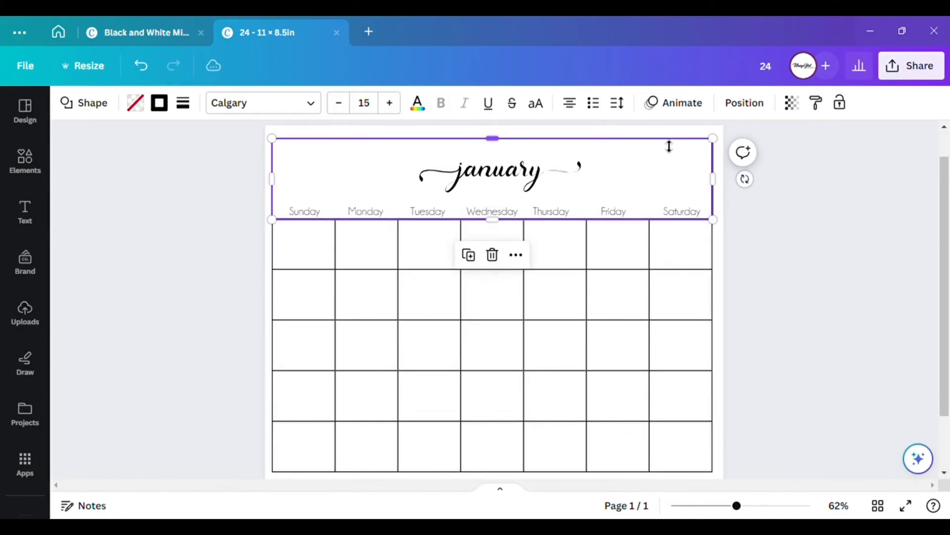
key(Escape)
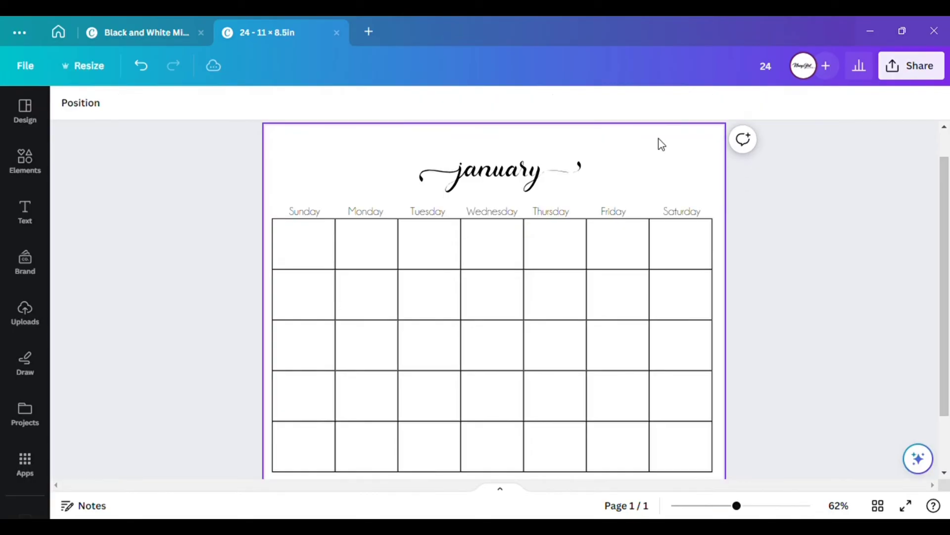
click(576, 166)
drag(584, 163, 615, 155)
- Enlarge the january title and turn a pasted weekday label into a large '24 at top right
drag(417, 159, 410, 154)
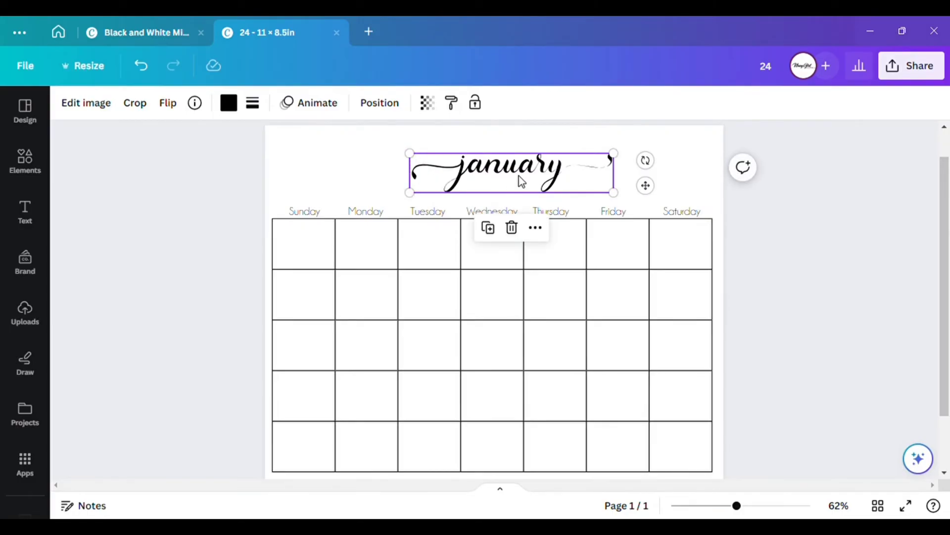
drag(520, 180, 507, 183)
key(ctrl+v)
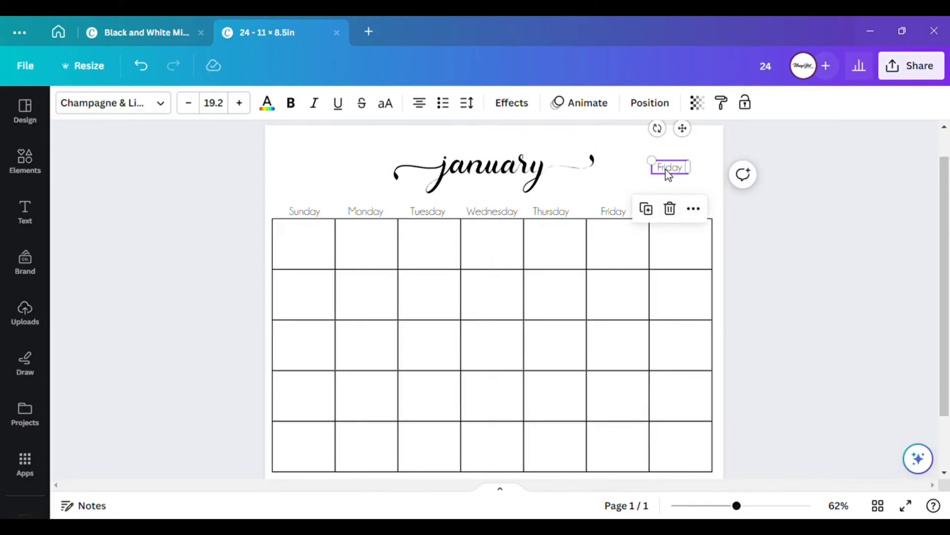
double_click(668, 168)
click(683, 173)
double_click(685, 174)
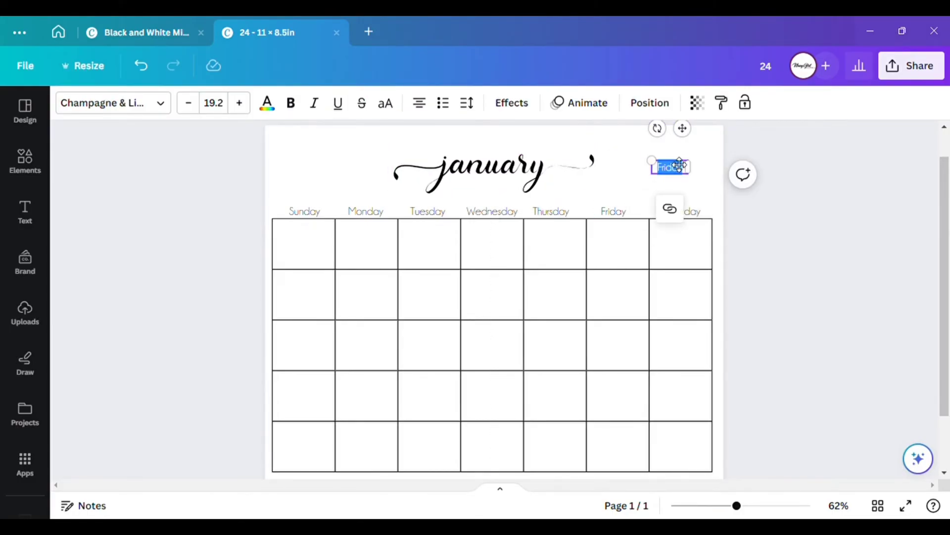
text(24)
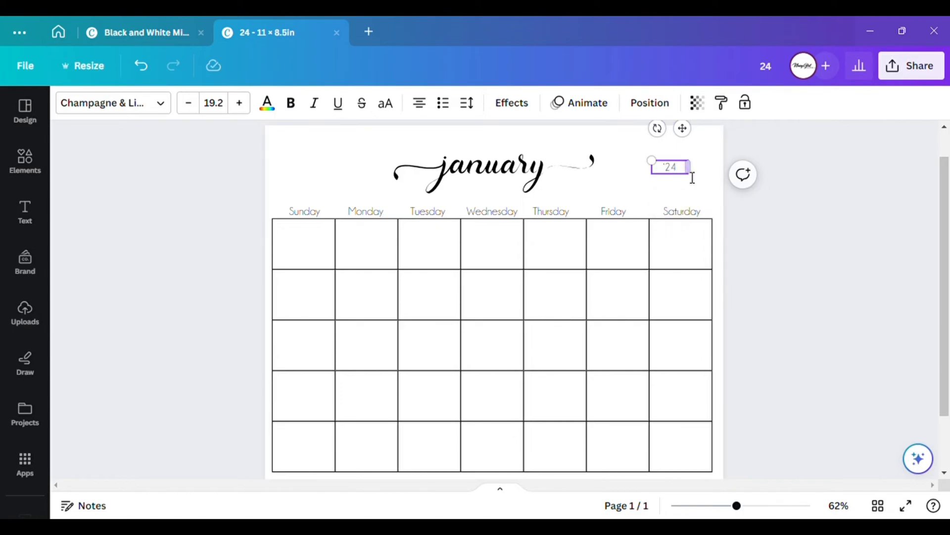
drag(651, 160, 582, 134)
drag(670, 185, 726, 190)
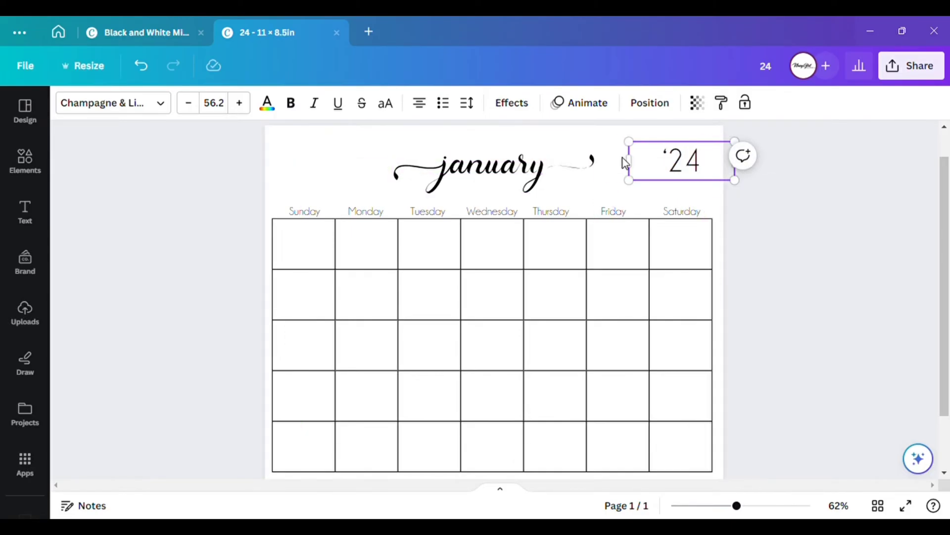
click(545, 169)
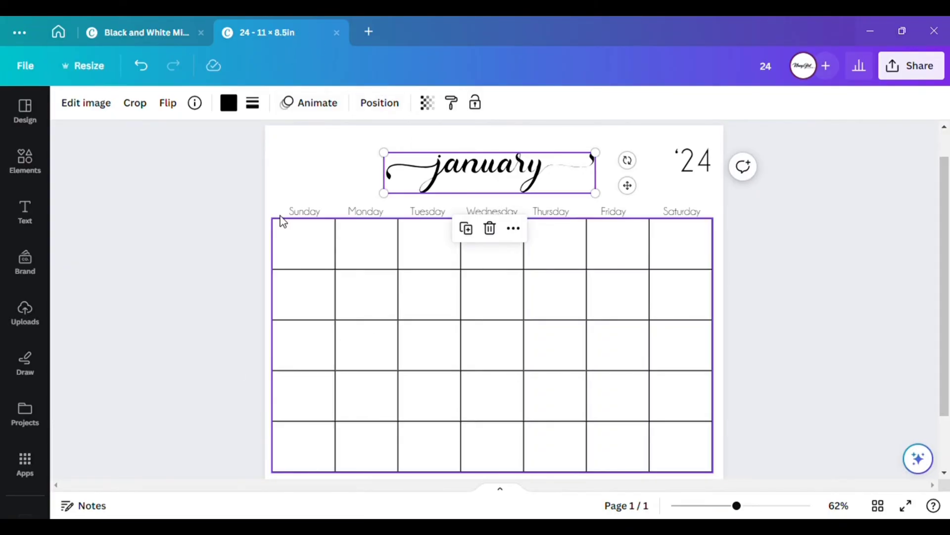
- Add a square, make it light grey and shrink it
click(25, 161)
click(90, 231)
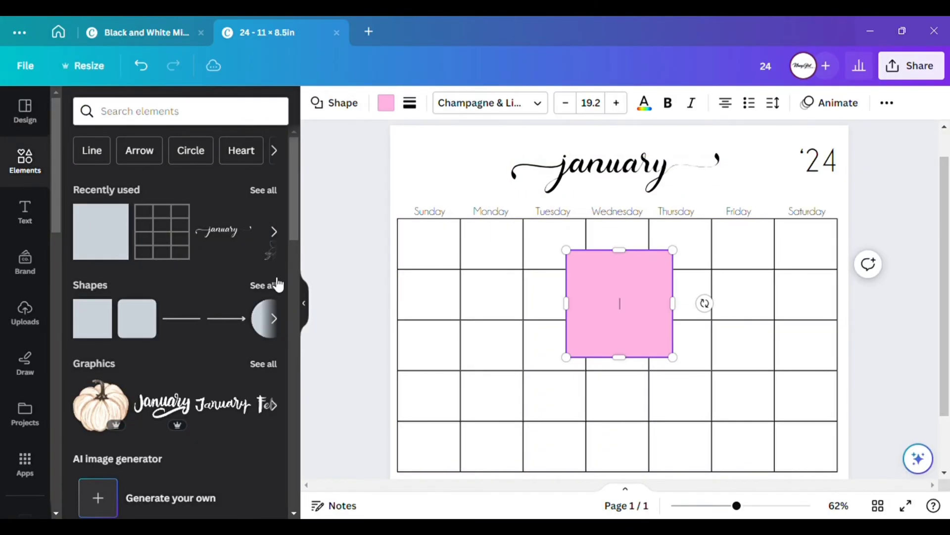
click(309, 292)
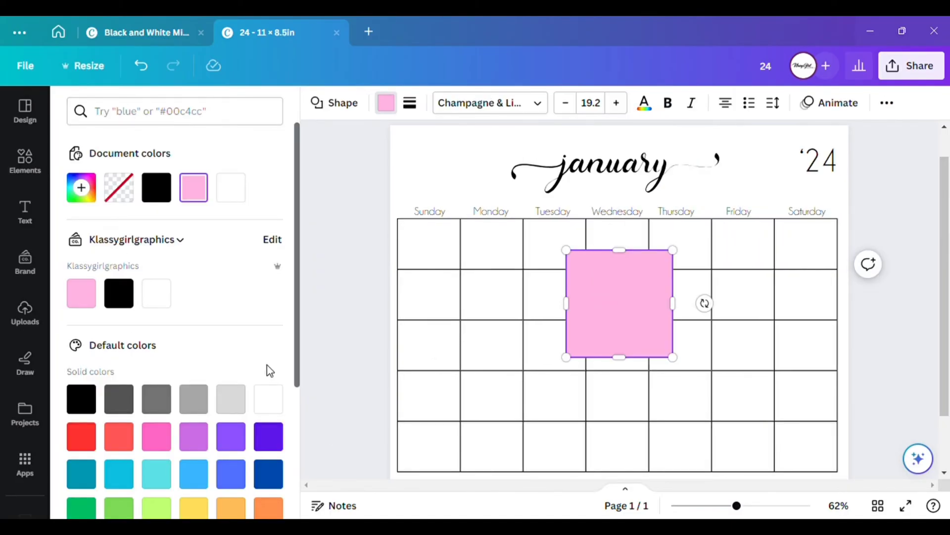
click(230, 398)
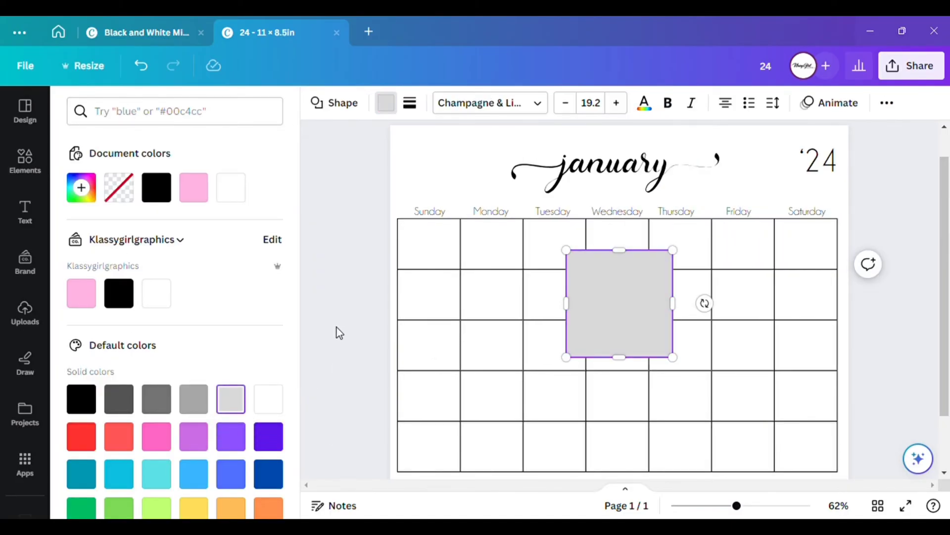
key(Return)
drag(548, 357, 573, 367)
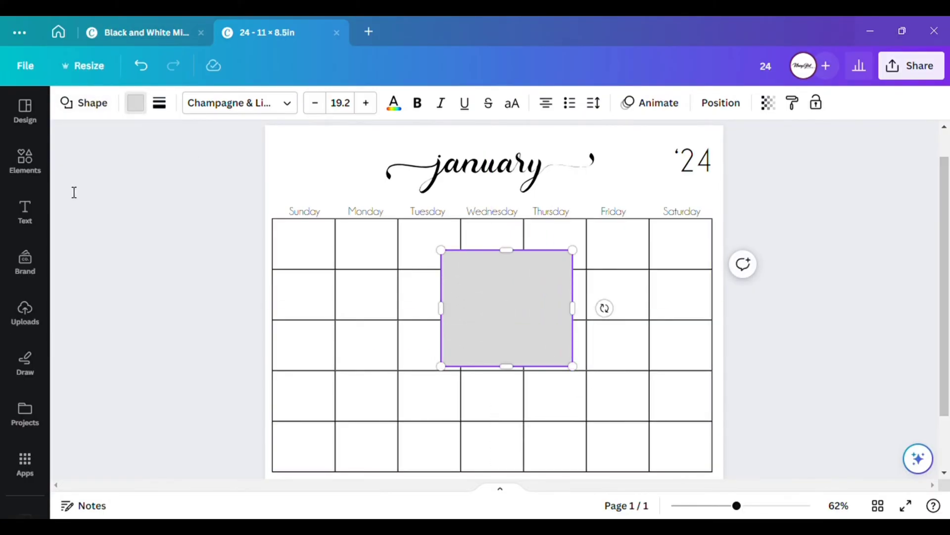
- Fill the square black and give it a thin solid border
click(135, 102)
click(119, 293)
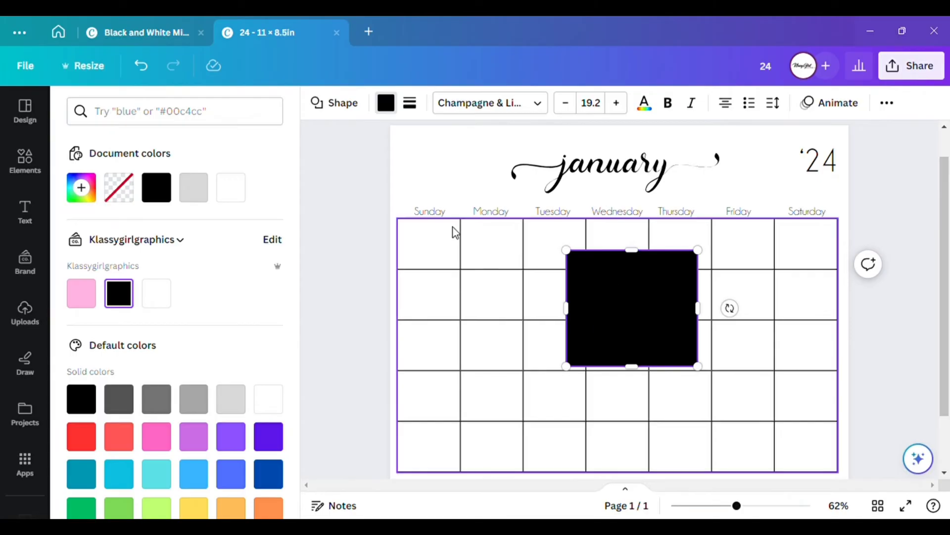
click(410, 104)
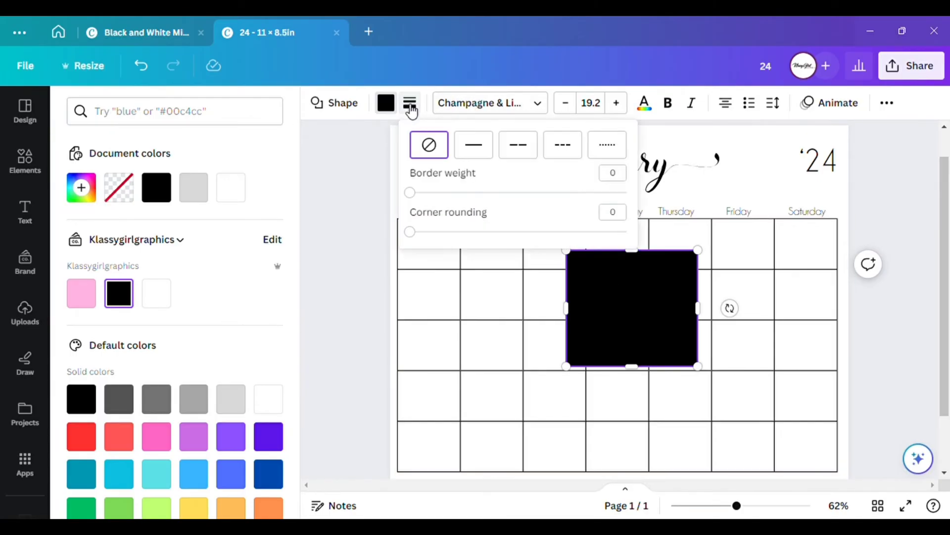
drag(410, 192, 414, 193)
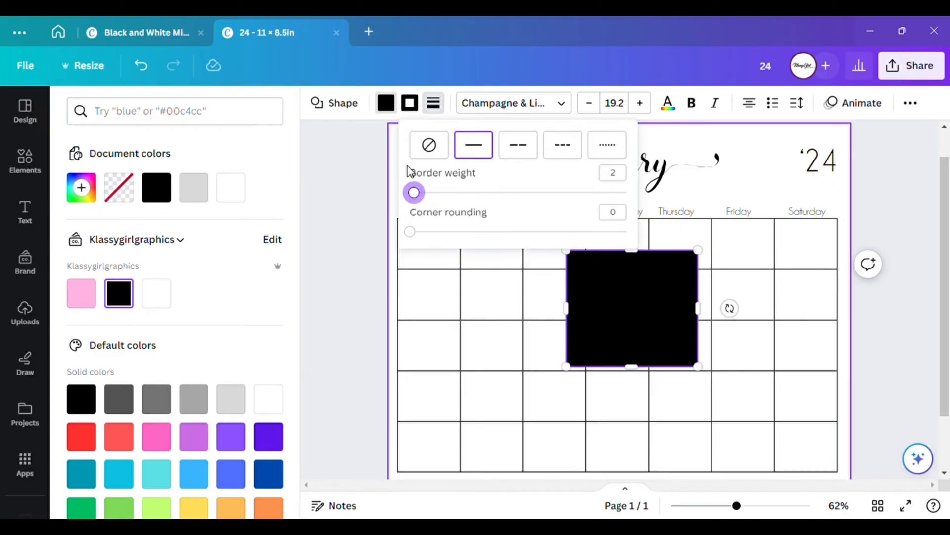
click(383, 170)
click(385, 103)
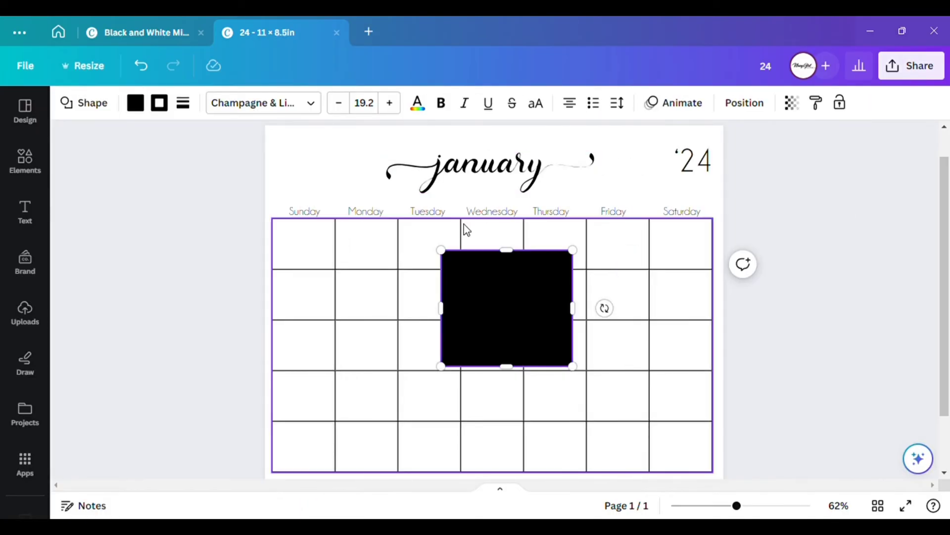
- Remove the square's fill, shrink it and place it in the Sunday cell
click(135, 103)
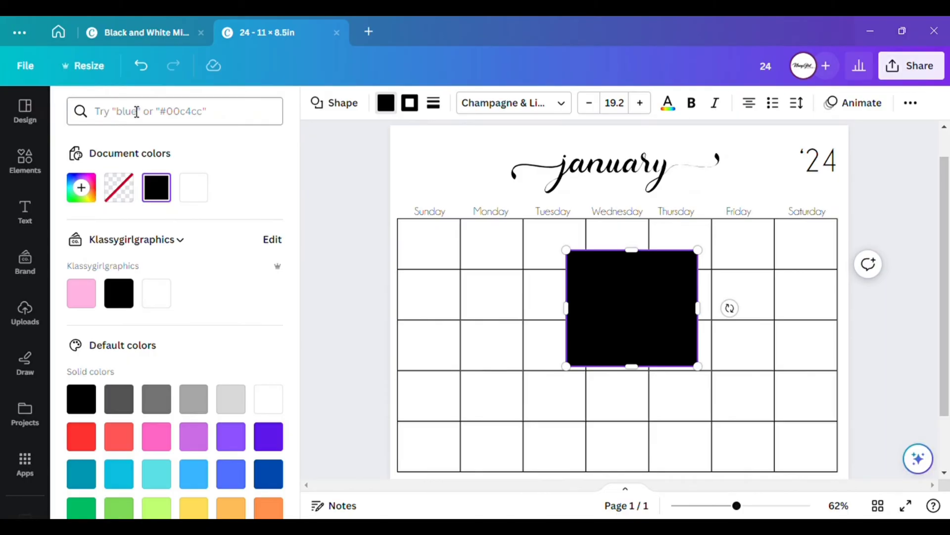
click(119, 187)
click(351, 236)
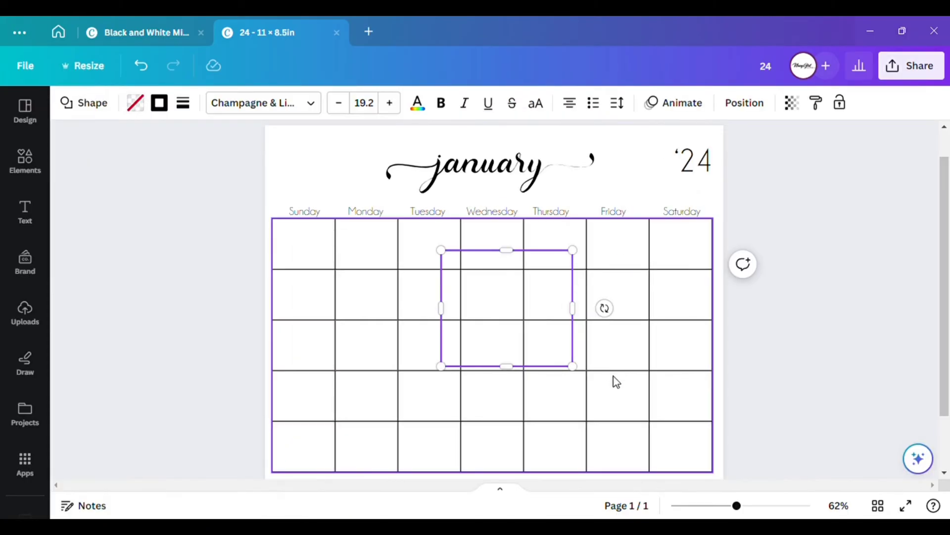
drag(574, 366, 474, 277)
drag(469, 310, 329, 284)
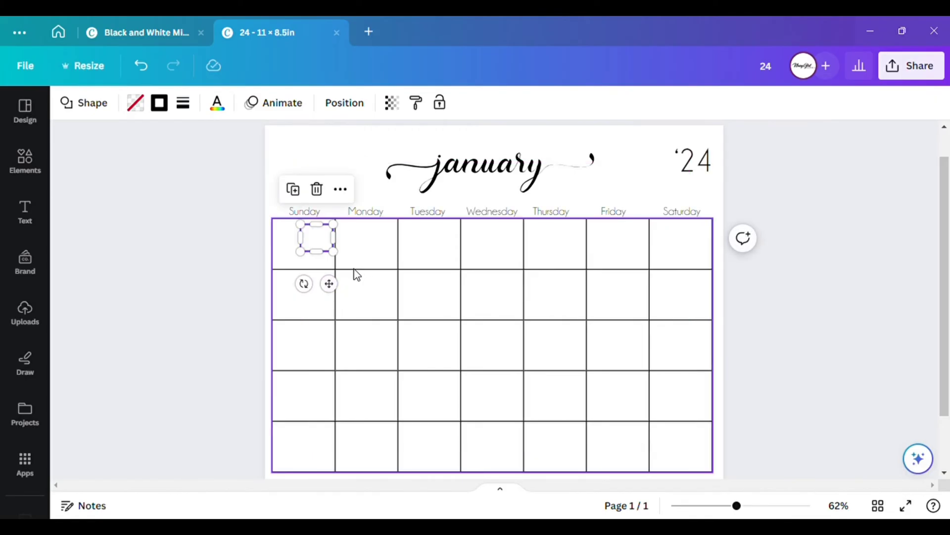
- Shrink the date box and move it into the Sunday cell's top-right corner
scroll(356, 275, up, 5)
scroll(476, 480, left, 2)
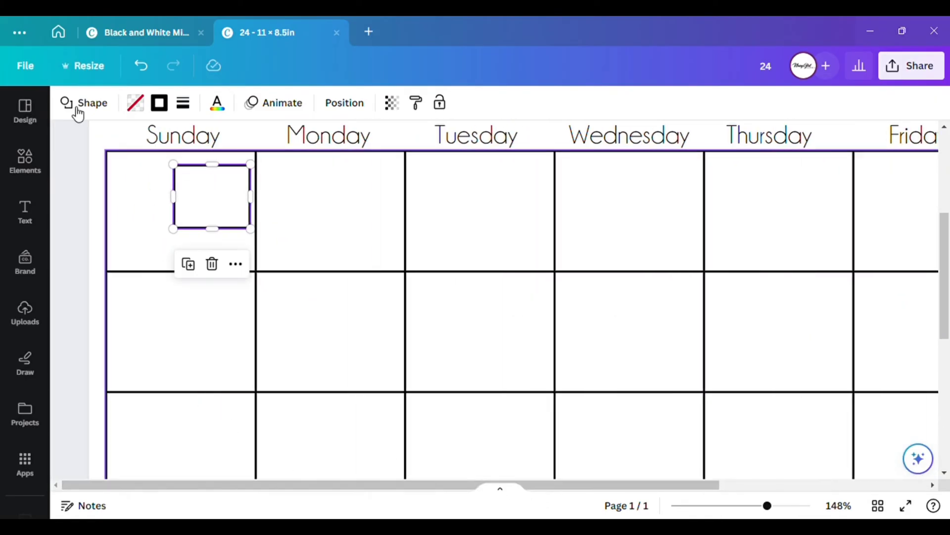
scroll(242, 206, up, 4)
scroll(240, 219, up, 5)
scroll(221, 365, down, 5)
drag(217, 267, 233, 243)
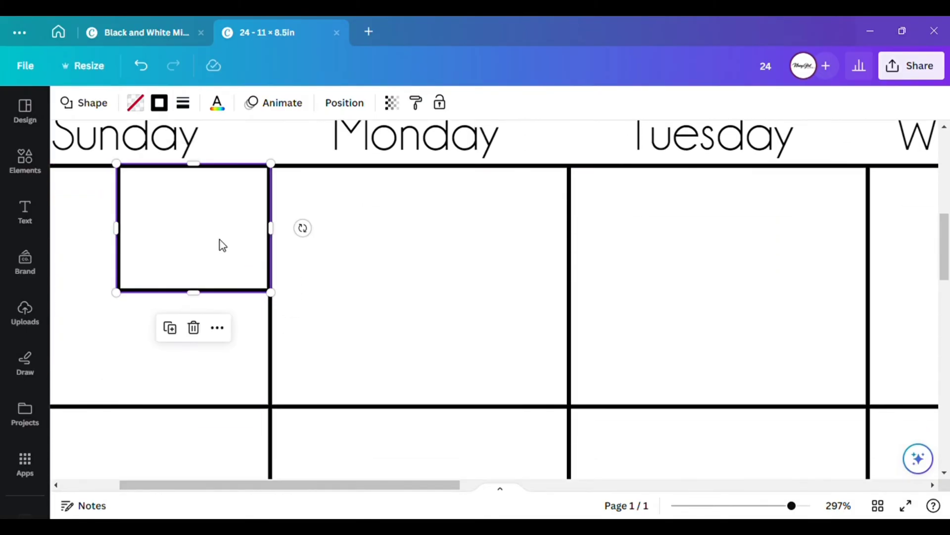
drag(117, 291, 168, 267)
scroll(169, 270, down, 5)
scroll(163, 272, down, 2)
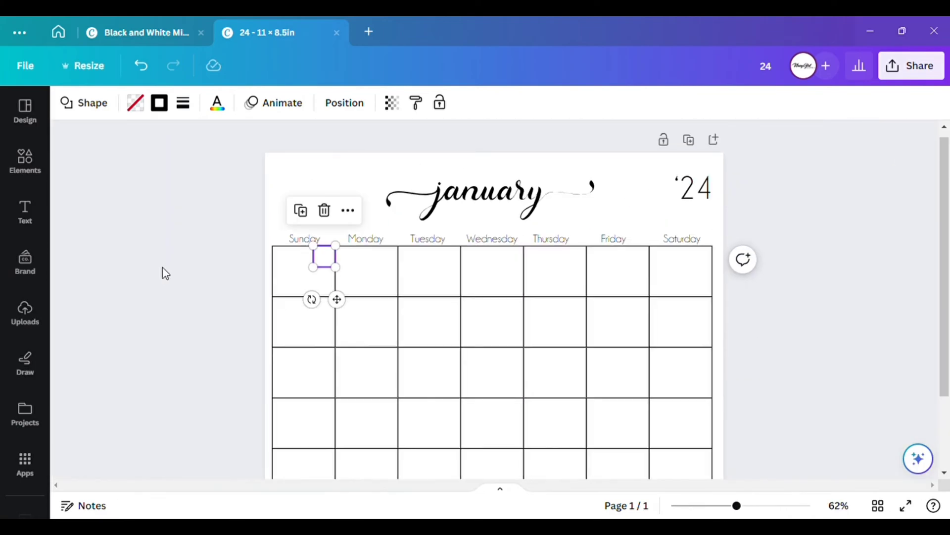
click(161, 272)
scroll(297, 267, up, 8)
drag(440, 487, 252, 474)
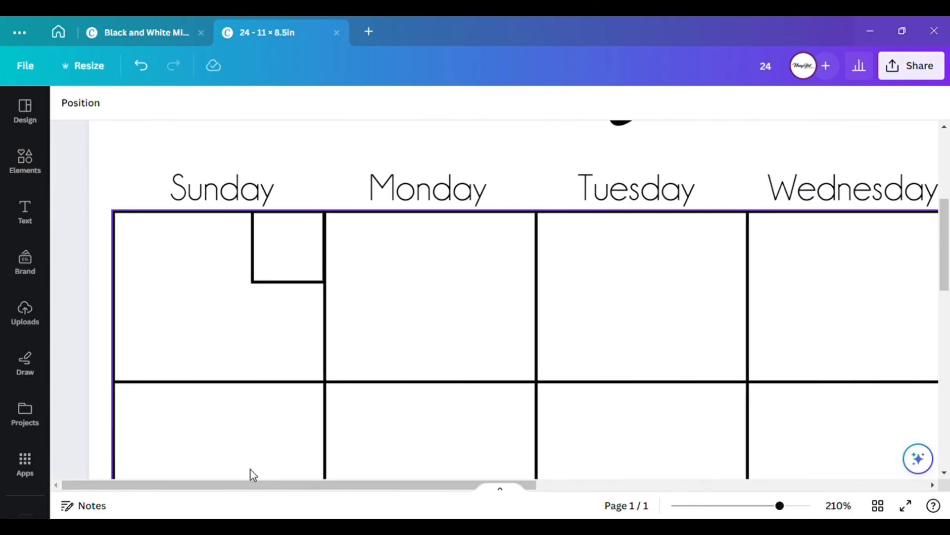
- Fill the Sunday date box with light grey
click(250, 267)
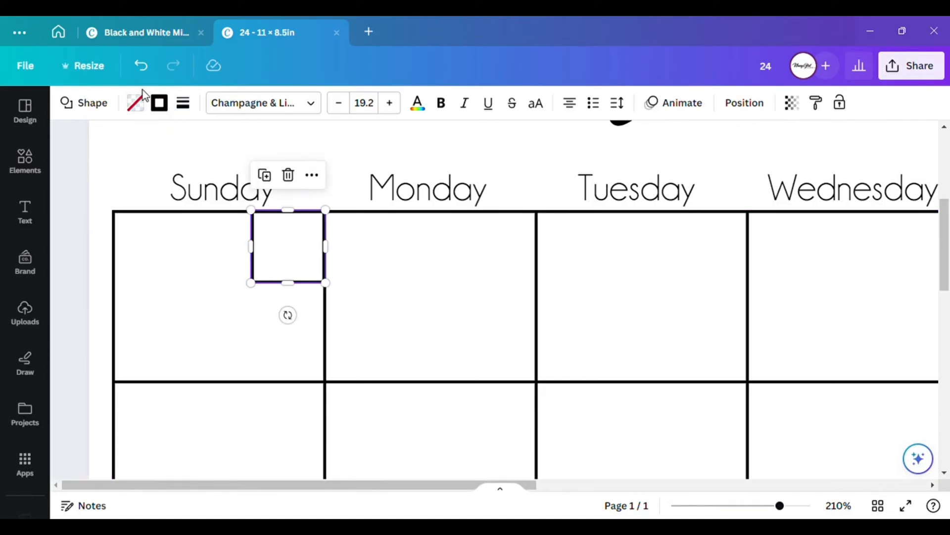
click(139, 104)
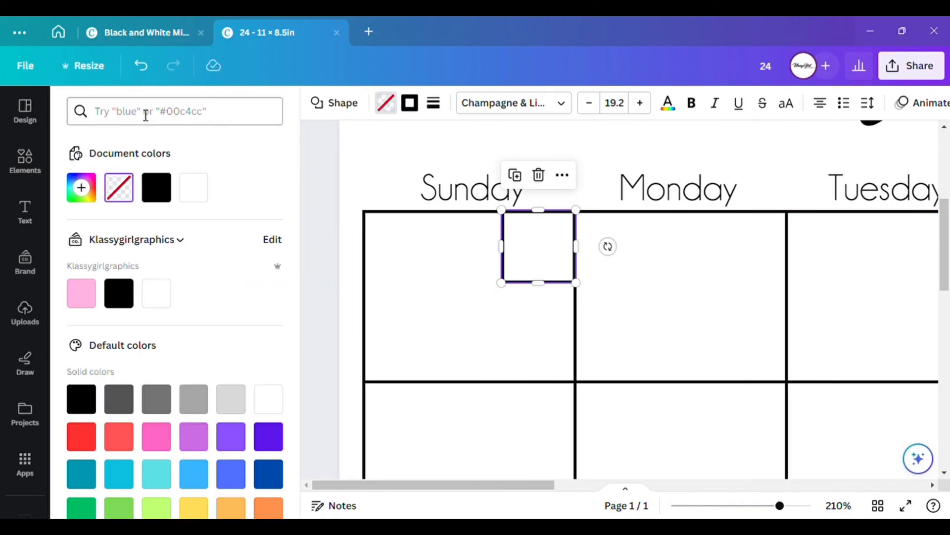
click(232, 399)
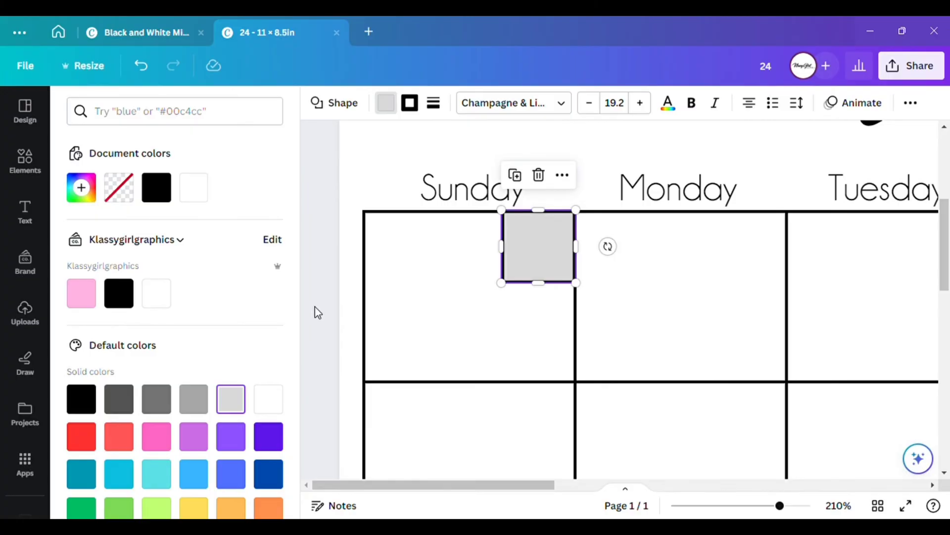
click(318, 313)
- Set the grey box's border weight to 0 to remove its outline
click(170, 263)
click(287, 247)
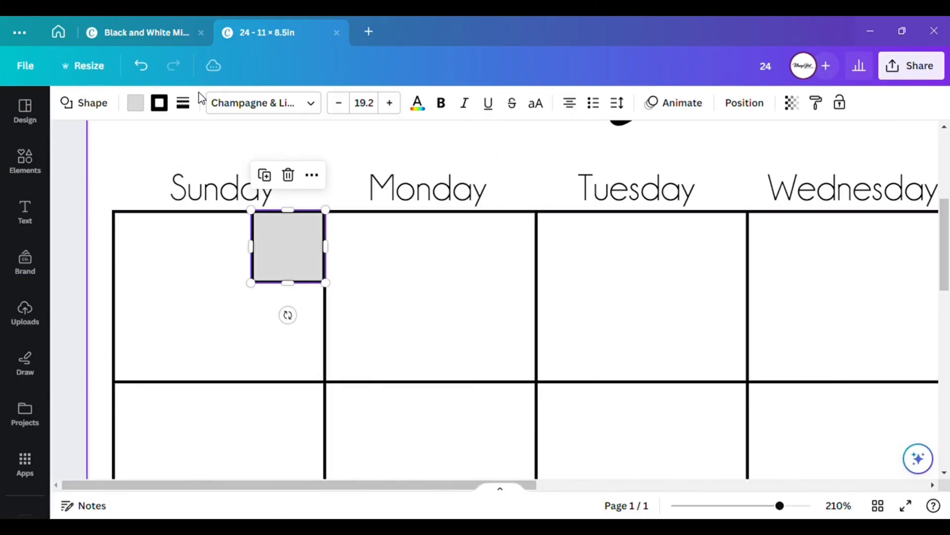
click(169, 110)
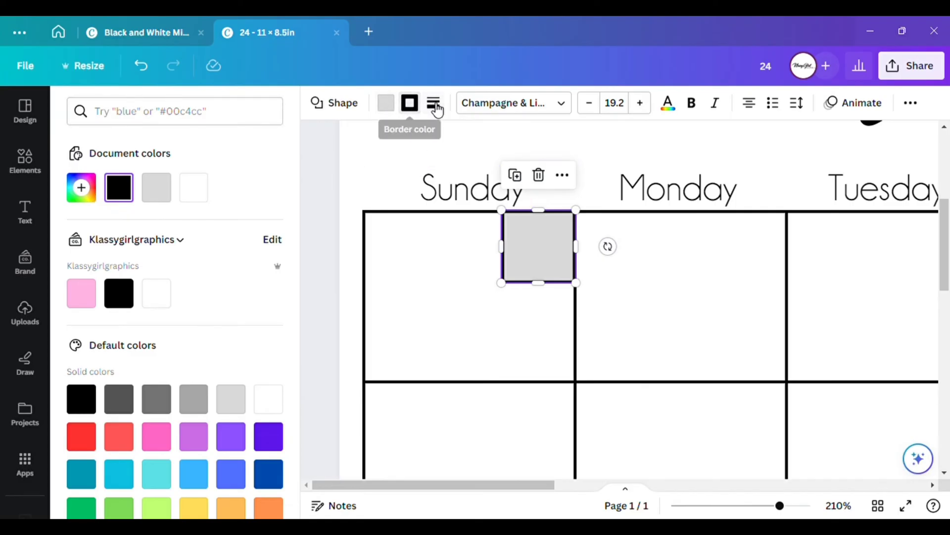
click(434, 104)
drag(441, 197, 433, 192)
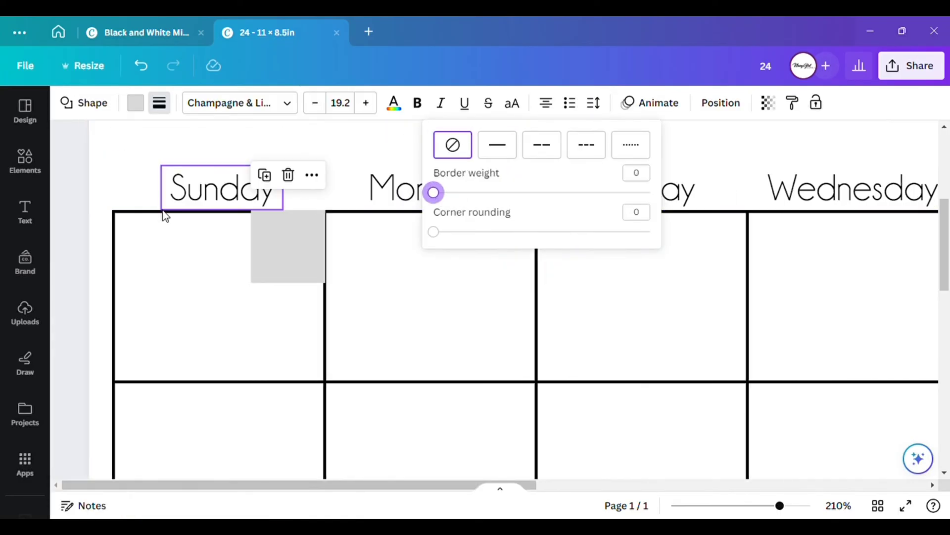
- Nudge the grey box into Sunday's corner, then duplicate it into the Monday–Thursday cells and beyond
drag(292, 247, 300, 253)
scroll(300, 254, down, 2)
click(140, 178)
drag(176, 253, 360, 273)
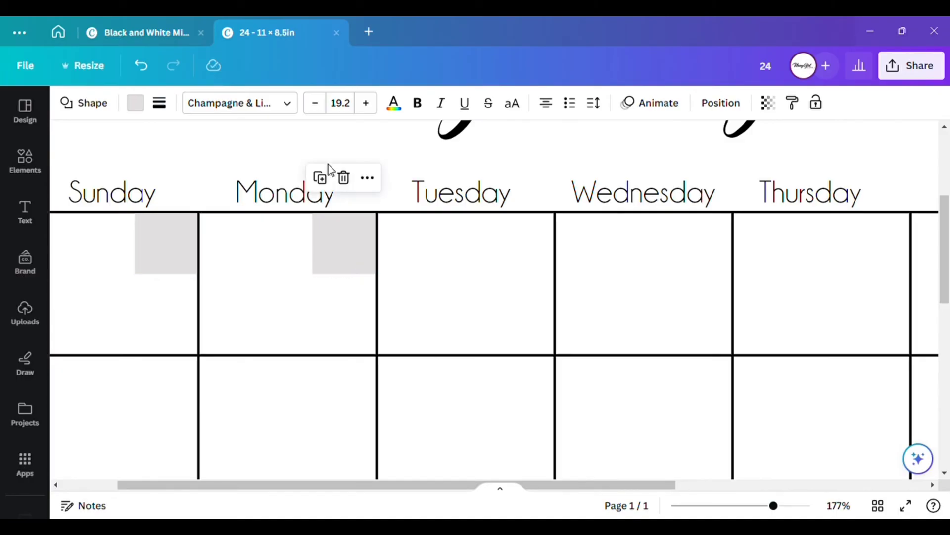
click(320, 177)
click(498, 177)
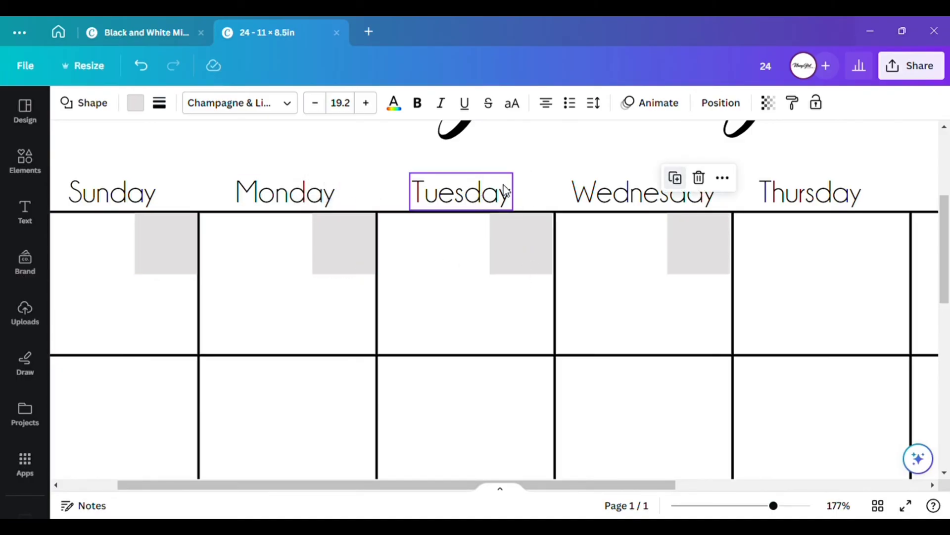
drag(537, 486, 690, 489)
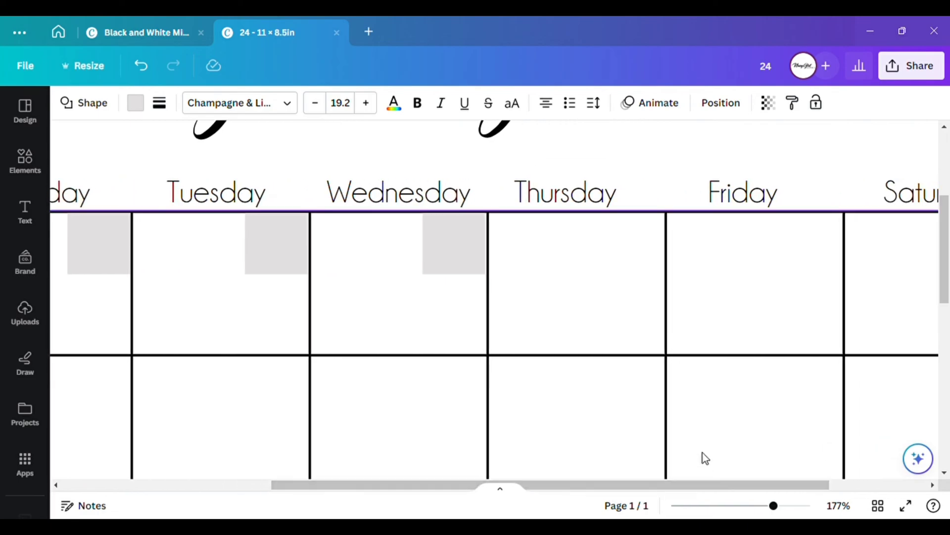
click(430, 177)
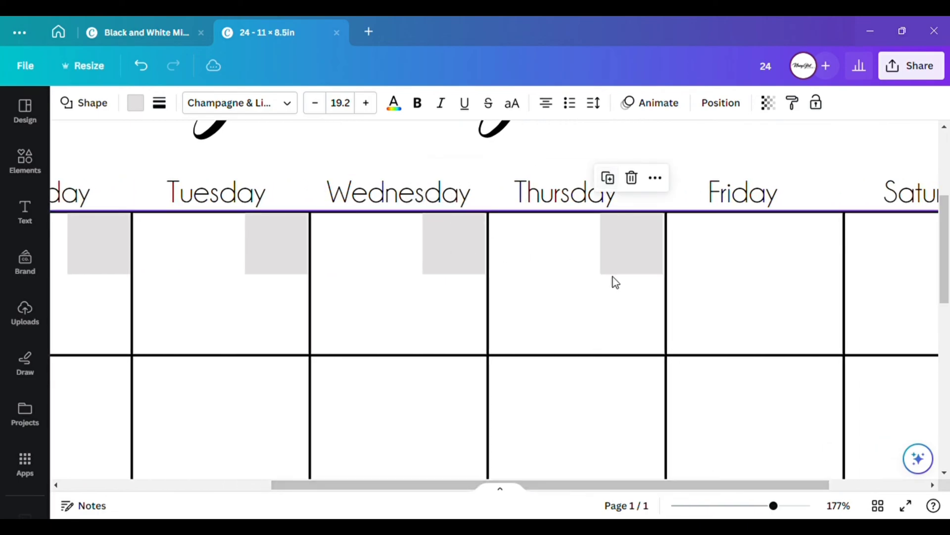
scroll(641, 266, up, 5)
scroll(289, 166, down, 10)
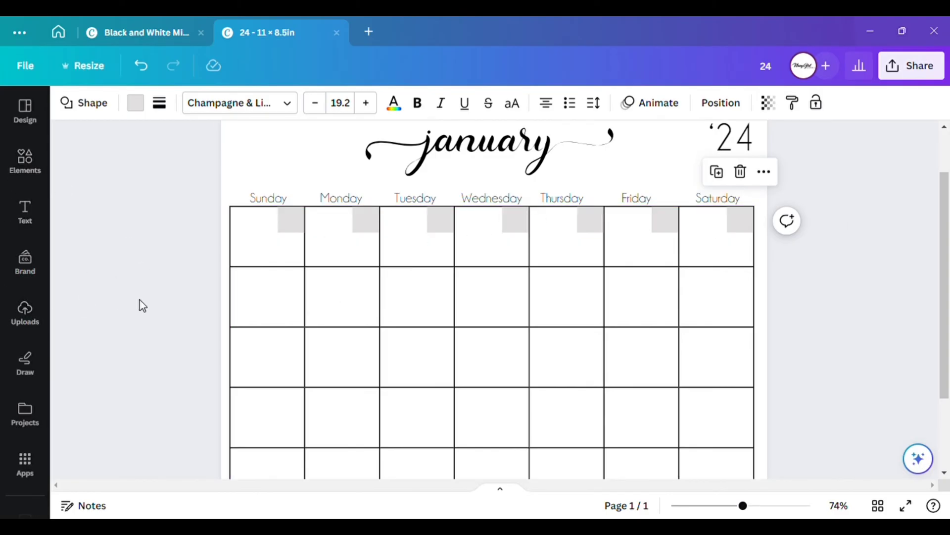
- Lock the calendar grid in place
click(247, 289)
click(518, 166)
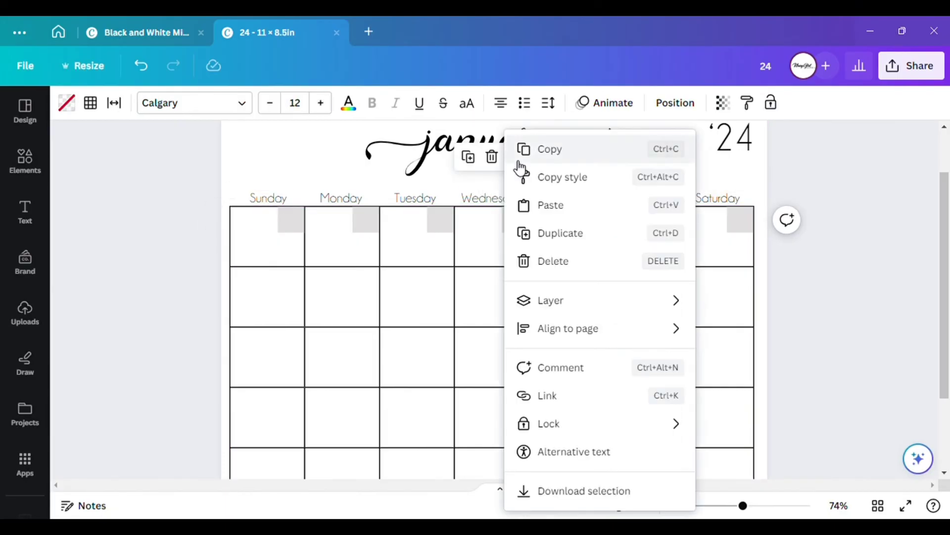
mouse_move(676, 434)
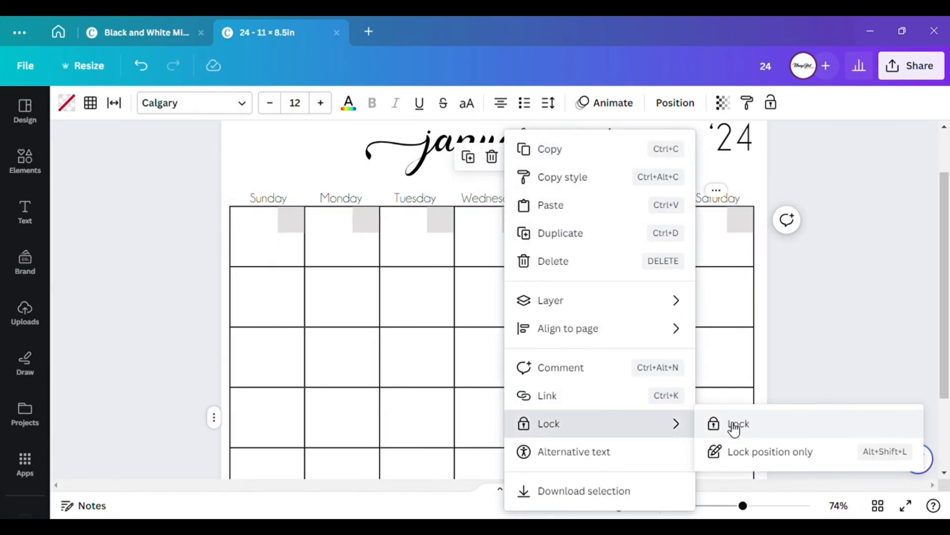
click(732, 424)
- Group the first row of date boxes, duplicate it, and move the copy into the second week row
drag(179, 218, 792, 228)
scroll(644, 222, down, 1)
drag(212, 178, 775, 188)
click(494, 232)
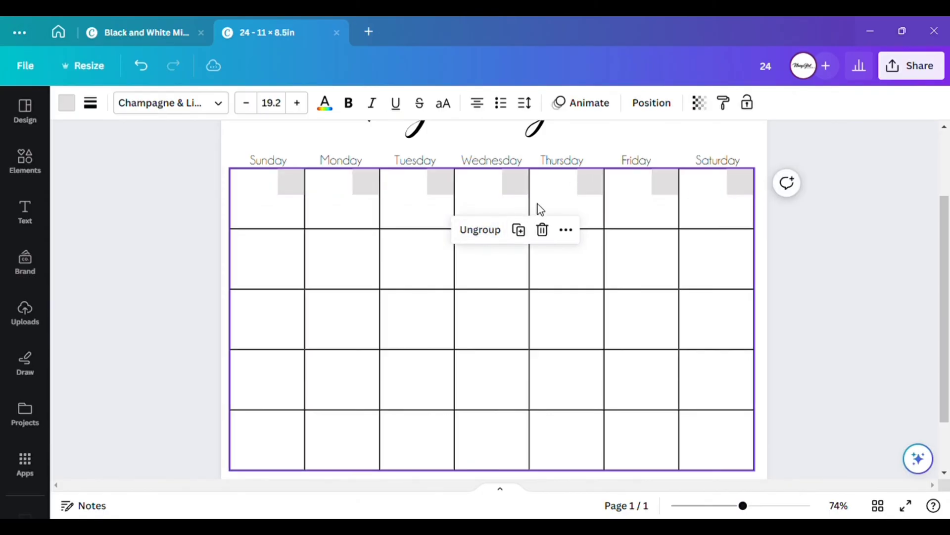
click(520, 230)
drag(606, 187, 603, 250)
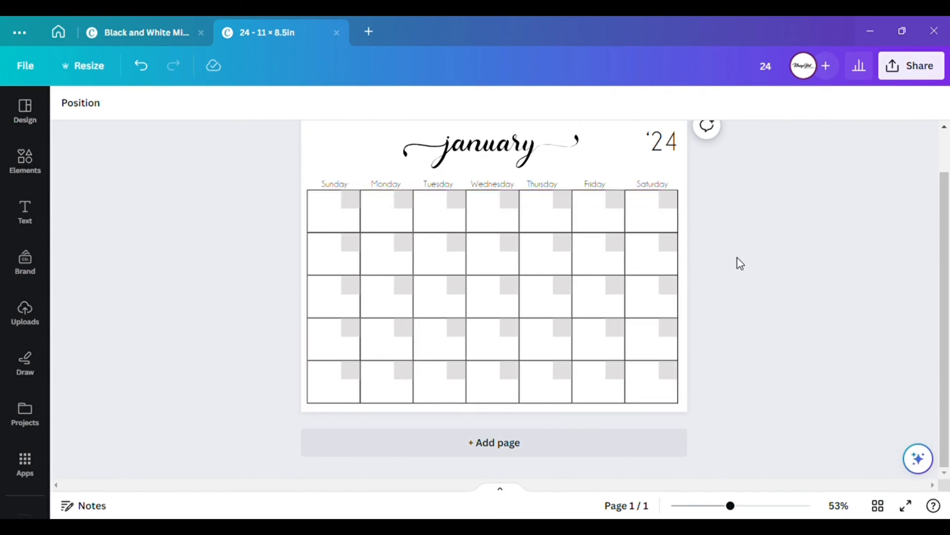
scroll(740, 264, up, 1)
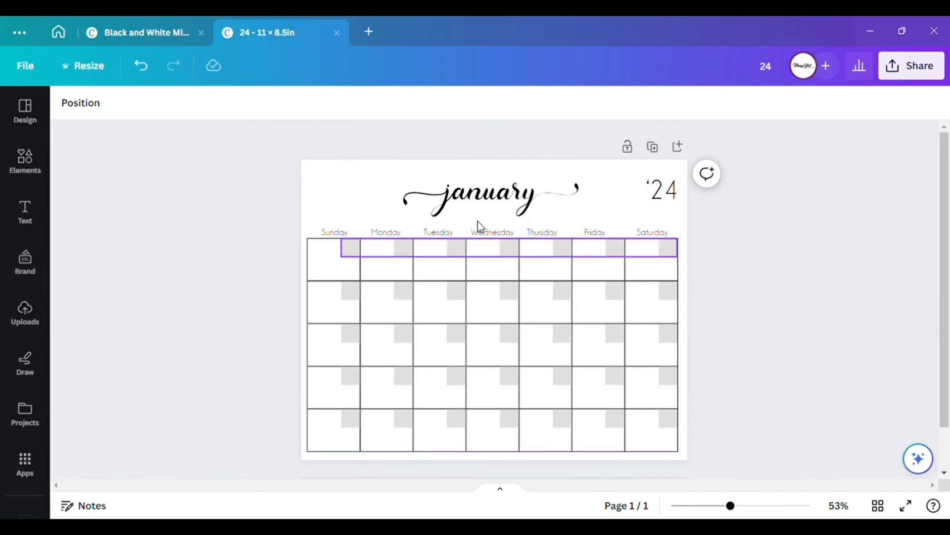
- Copy the Friday label to the top-left, retype it as 'Stay' / 'Focused, Stay on track', left-aligned
click(543, 235)
drag(595, 232, 348, 173)
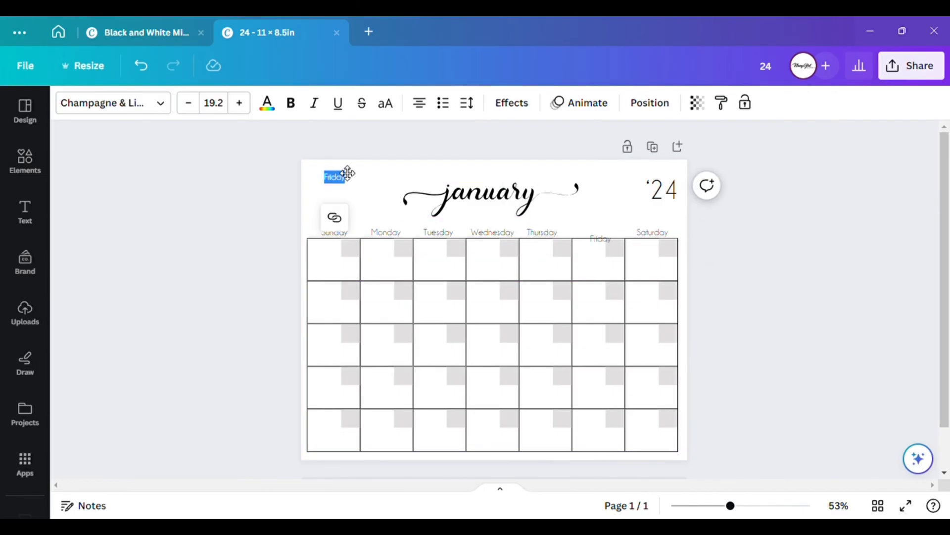
text(Sta)
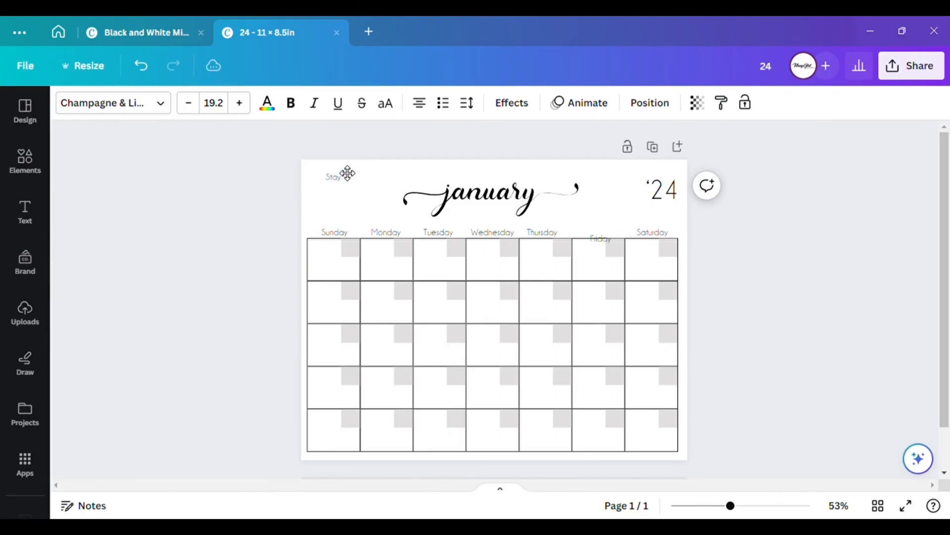
text(y)
key(Return)
text(Focused, Stay on track)
key(ctrl+shift+l)
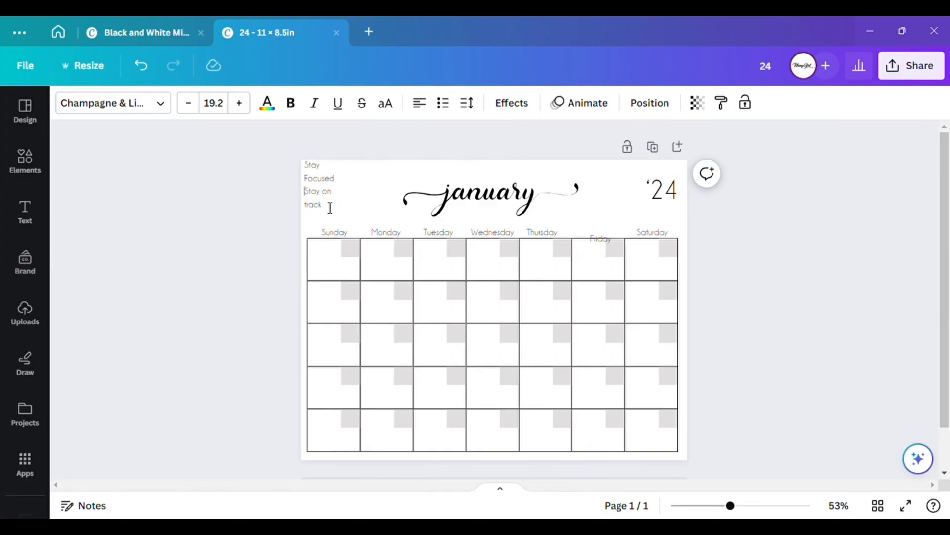
click(928, 180)
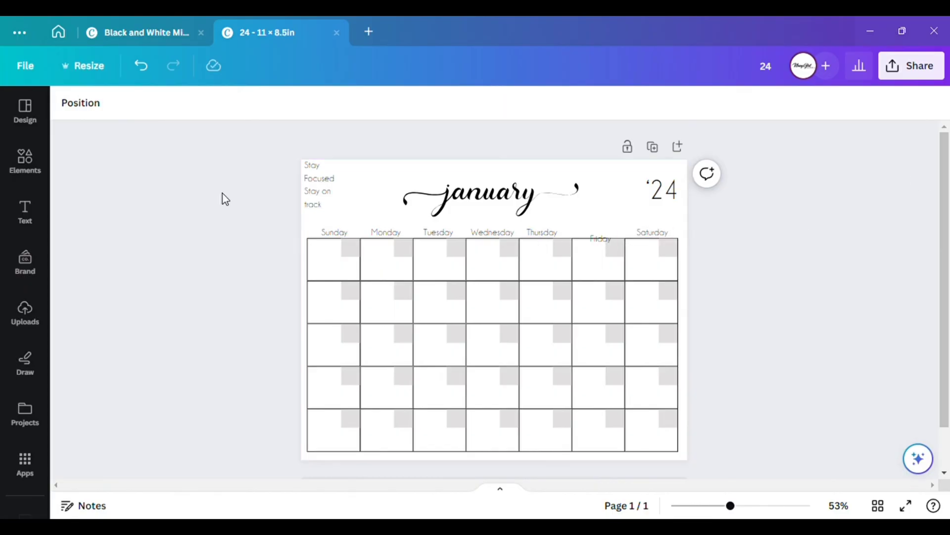
- Reselect the Friday label and level it with the other weekday names above the grid
click(321, 177)
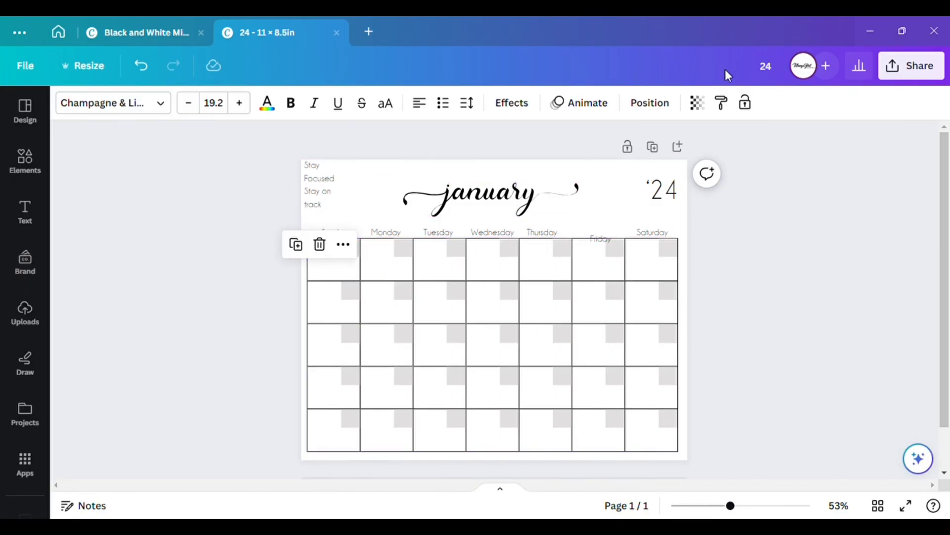
click(609, 238)
click(693, 233)
click(610, 238)
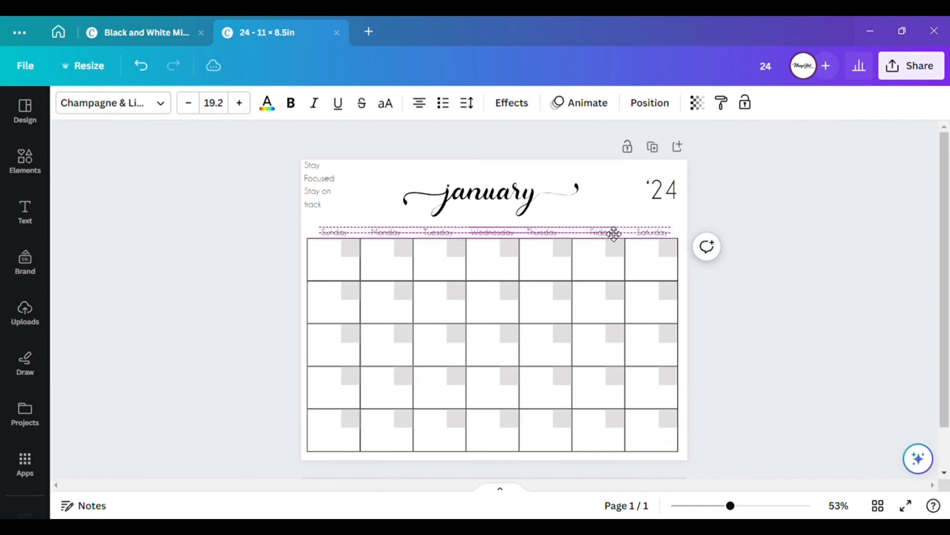
click(725, 228)
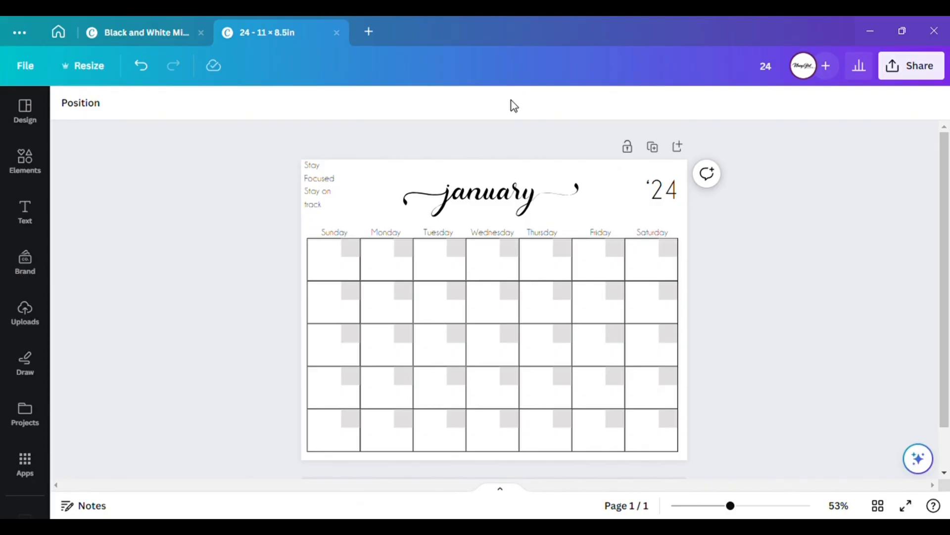
click(542, 201)
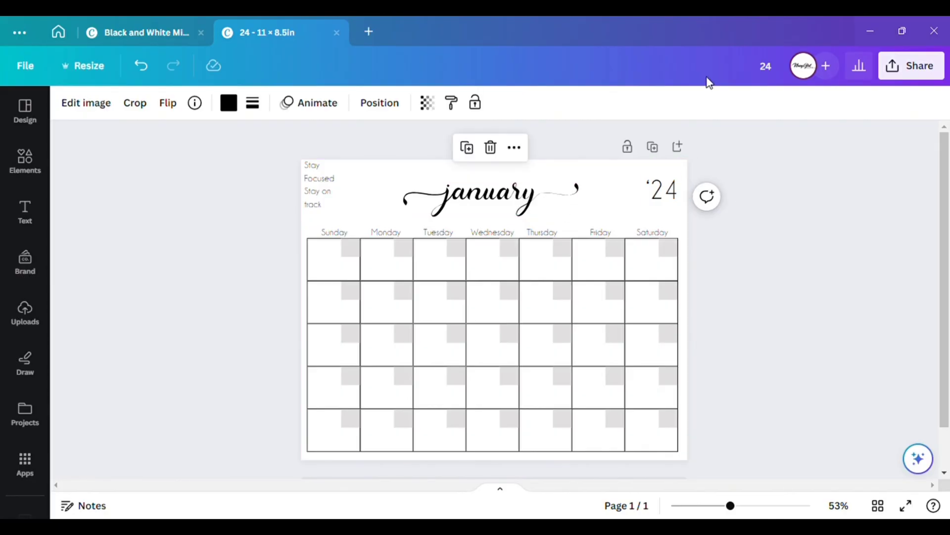